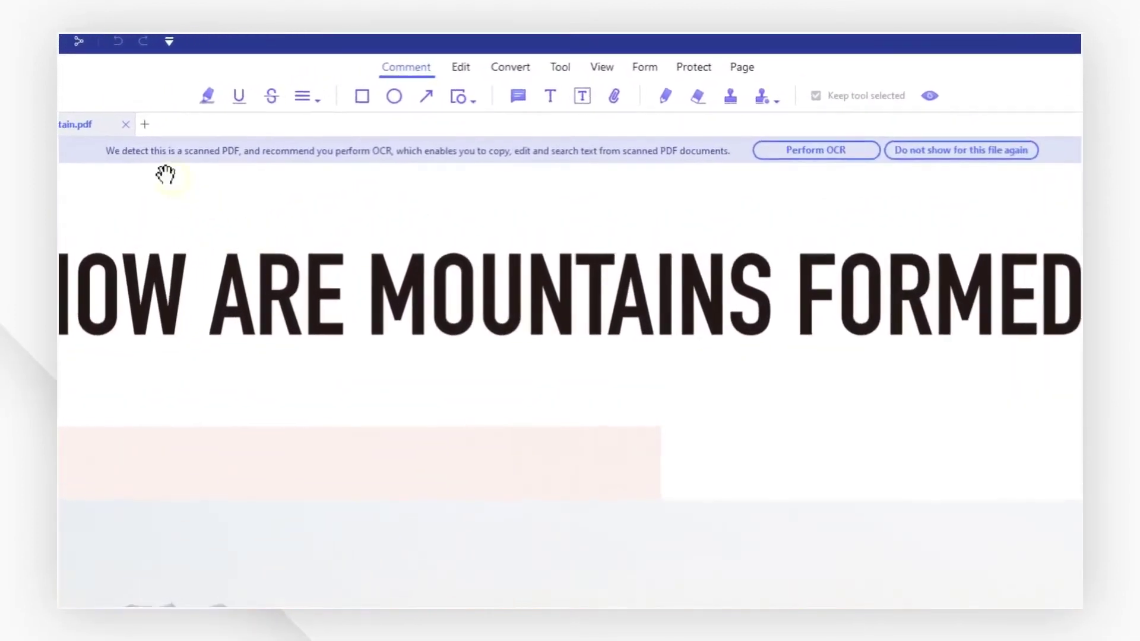
# Run OCR on all pages of the scanned mountain PDF, keeping the default language.
pyautogui.click(813, 154)
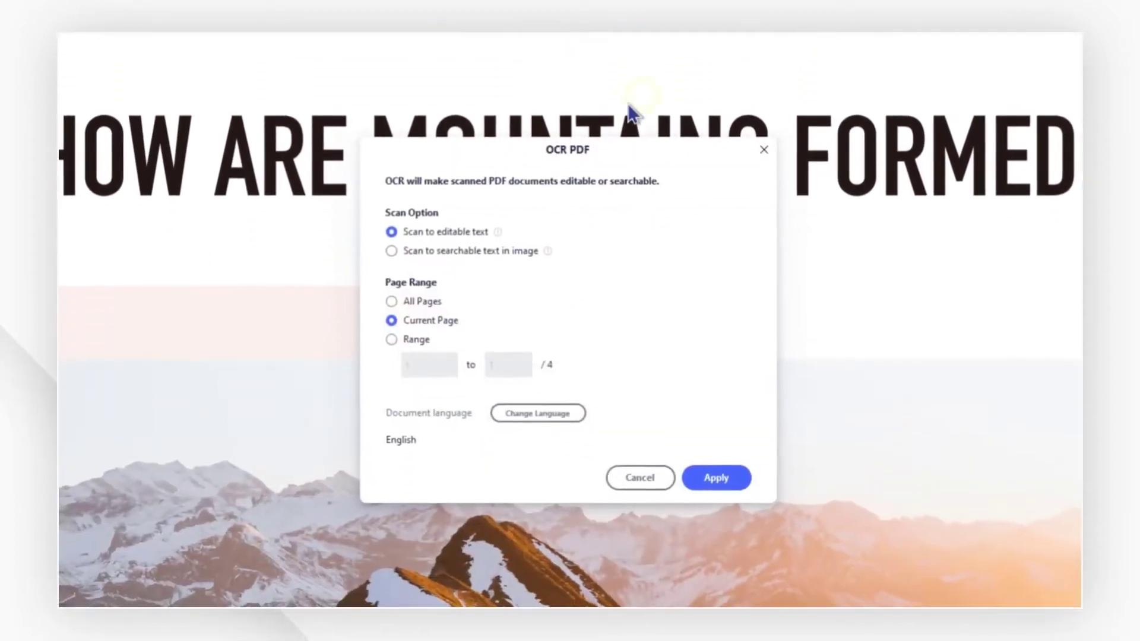
pyautogui.click(424, 301)
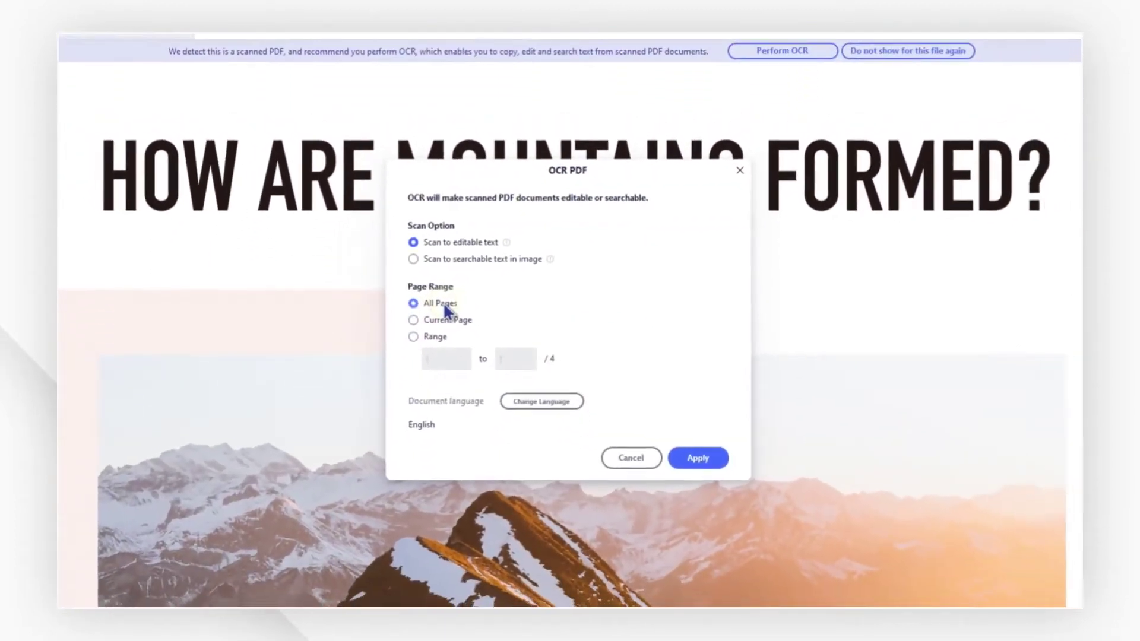
pyautogui.click(543, 407)
pyautogui.click(628, 382)
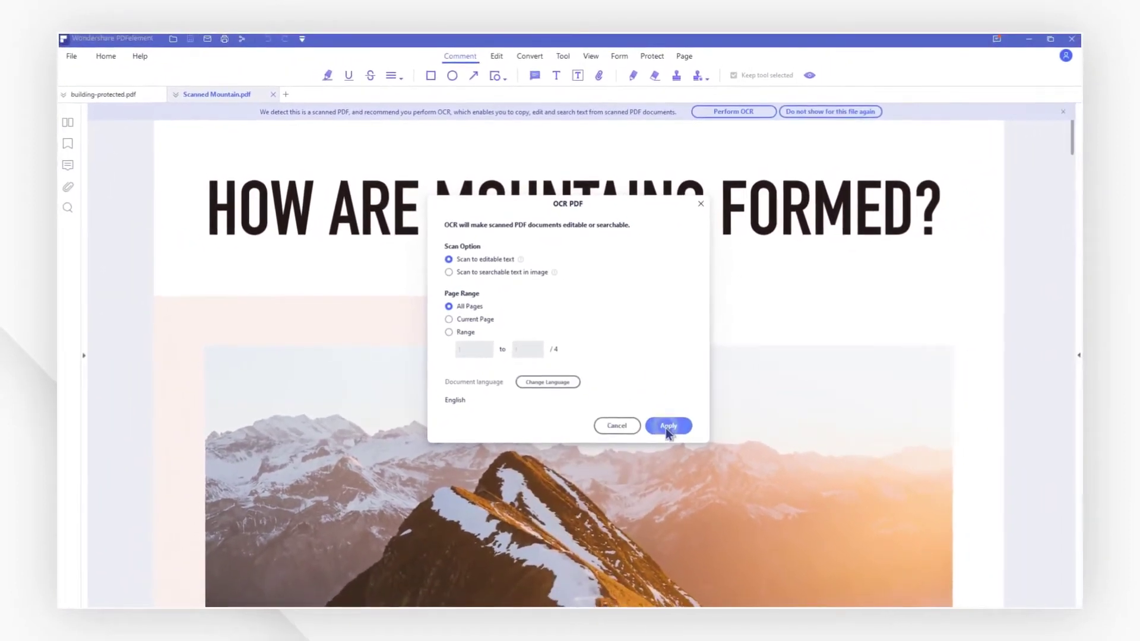
pyautogui.click(666, 428)
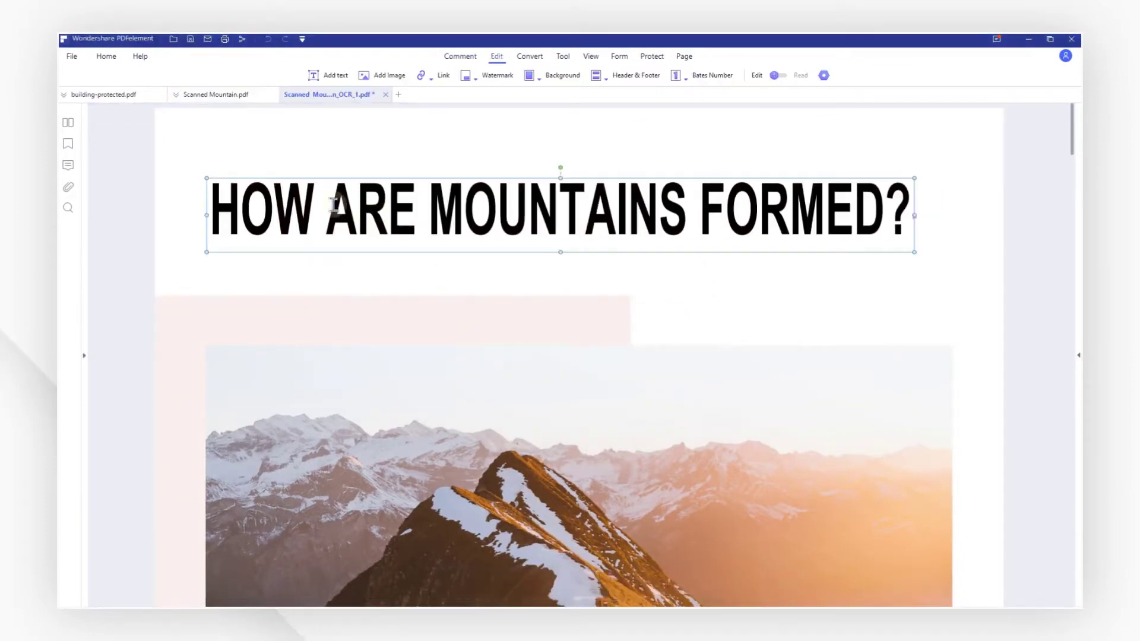
# Paste ARE before MOUNTAINS in the OCR copy's title, then switch to building-protected.pdf.
pyautogui.click(425, 223)
pyautogui.write('ARE')
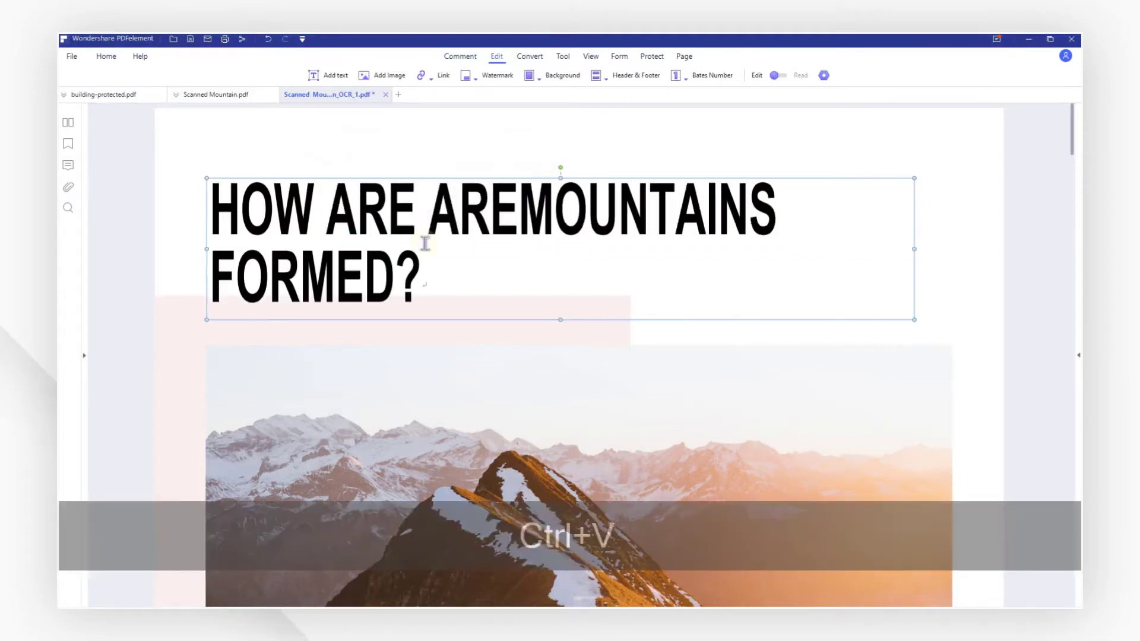
pyautogui.click(488, 281)
pyautogui.click(136, 98)
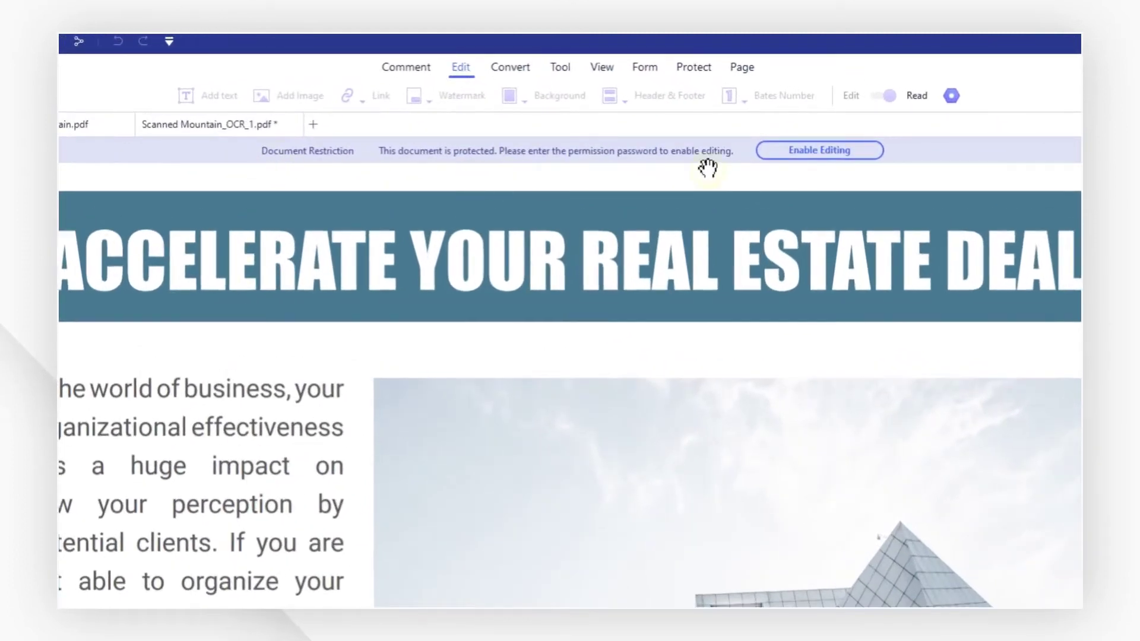
# Unlock building-protected.pdf with its permission password and paste 'world' again right after itself.
pyautogui.click(809, 157)
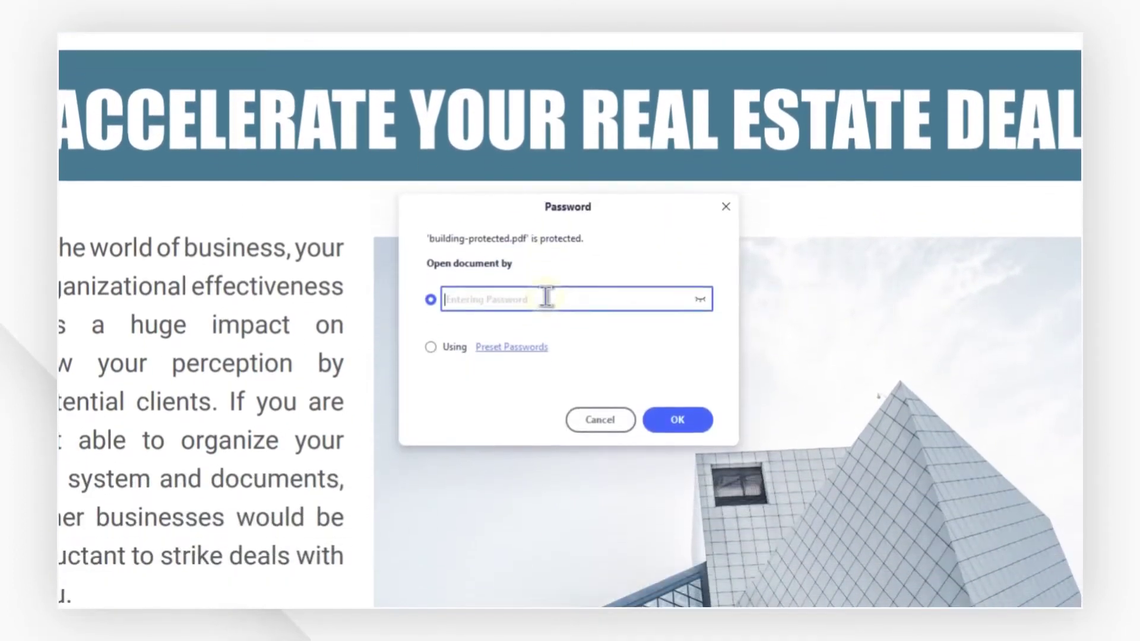
pyautogui.click(665, 412)
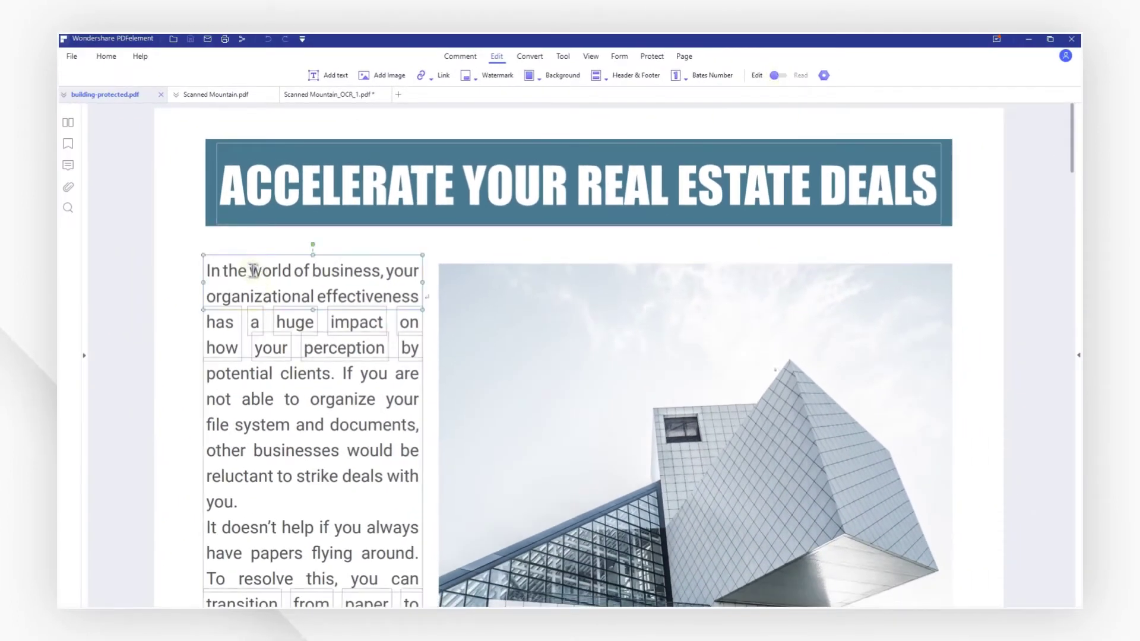
pyautogui.hotkey('ctrl', 'c')
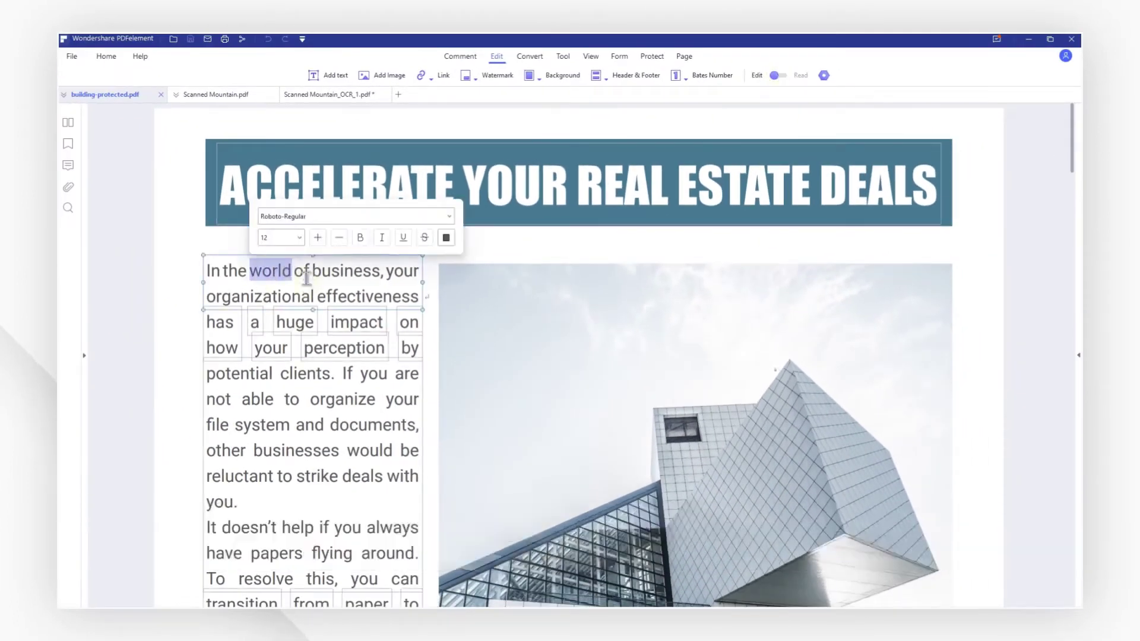
pyautogui.click(299, 275)
pyautogui.hotkey('ctrl', 'v')
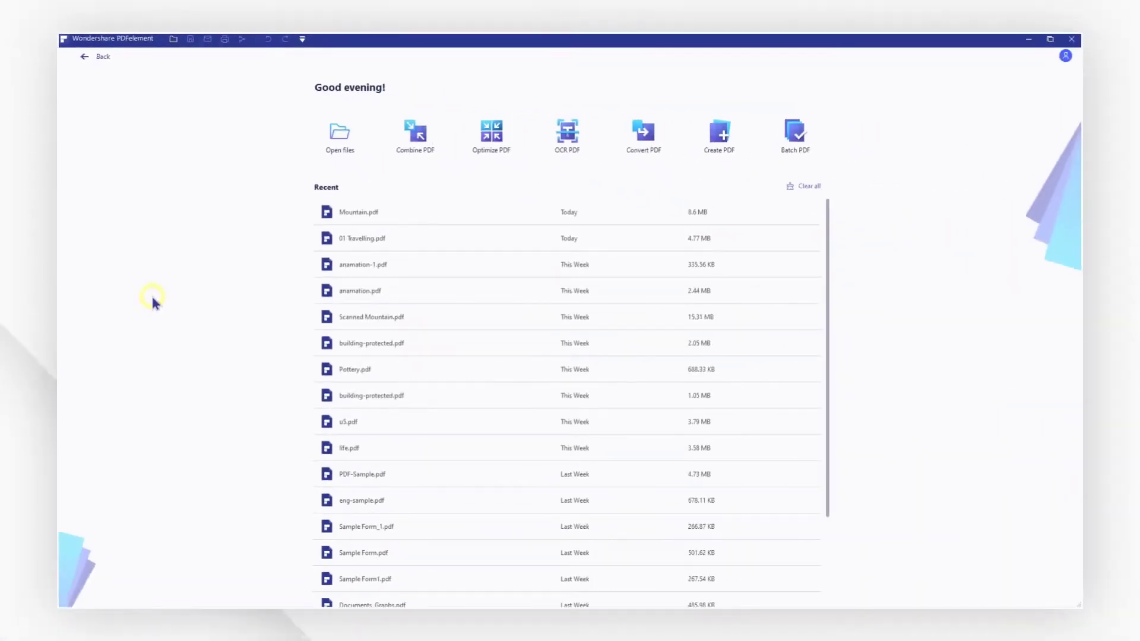
# Open Mountain.pdf from the file browser.
pyautogui.click(336, 147)
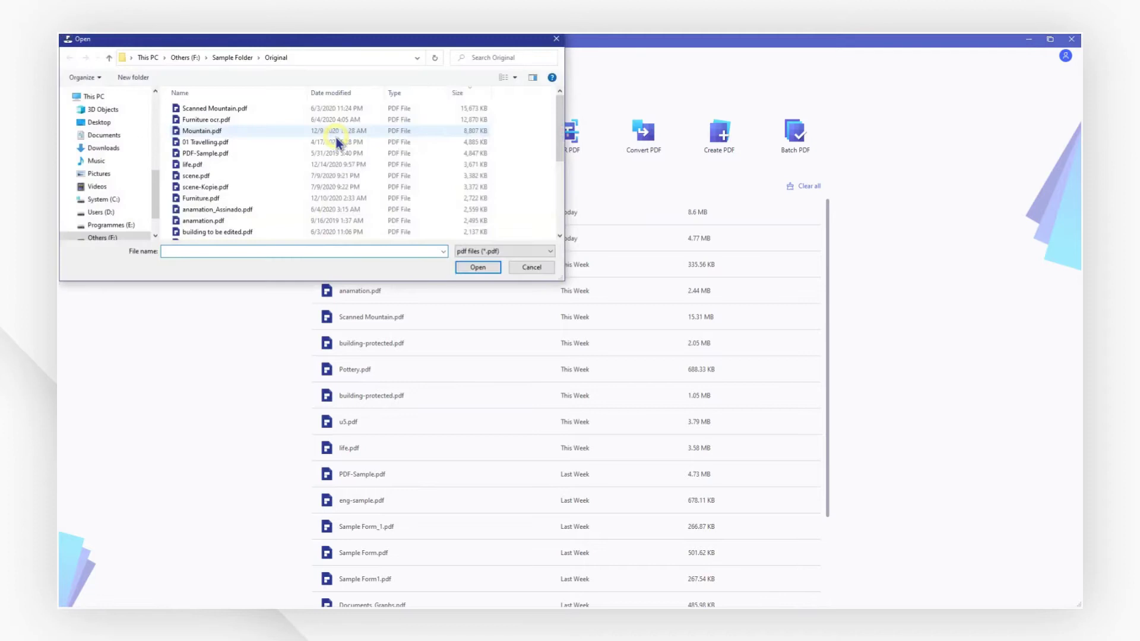
pyautogui.click(336, 132)
pyautogui.click(474, 270)
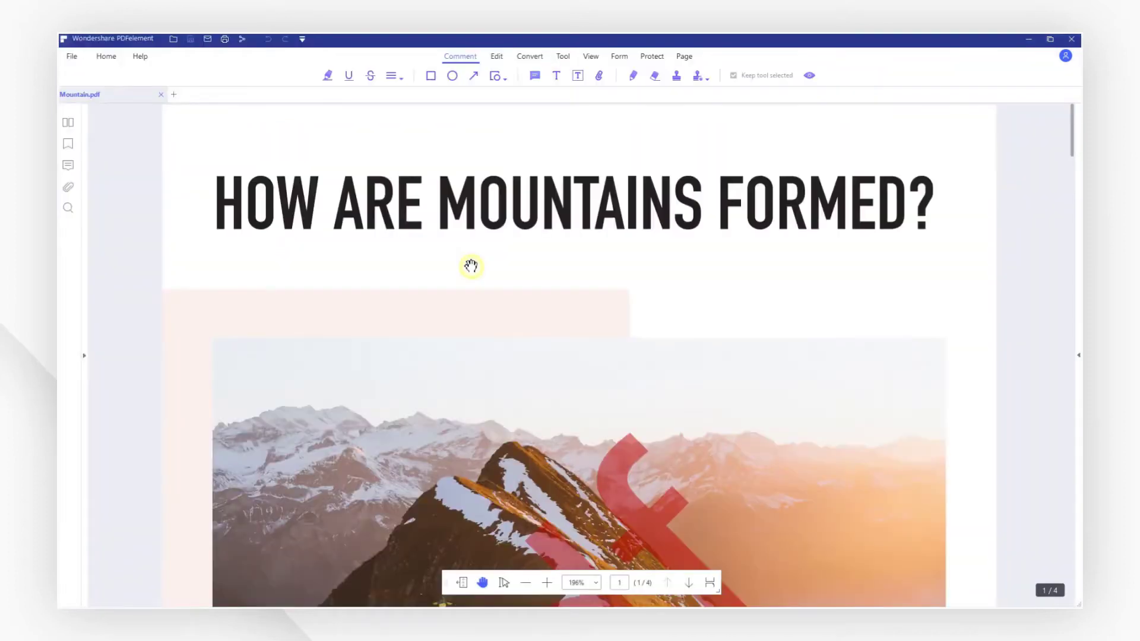
# Switch Mountain.pdf into edit mode with Paragraph Mode text editing.
pyautogui.click(497, 56)
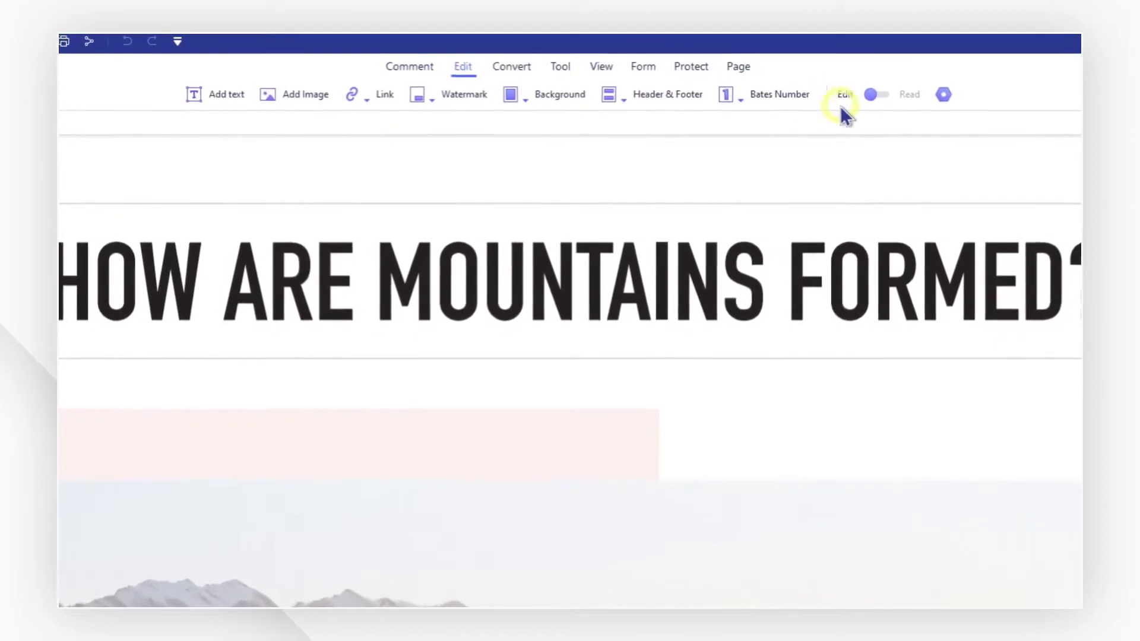
pyautogui.click(874, 94)
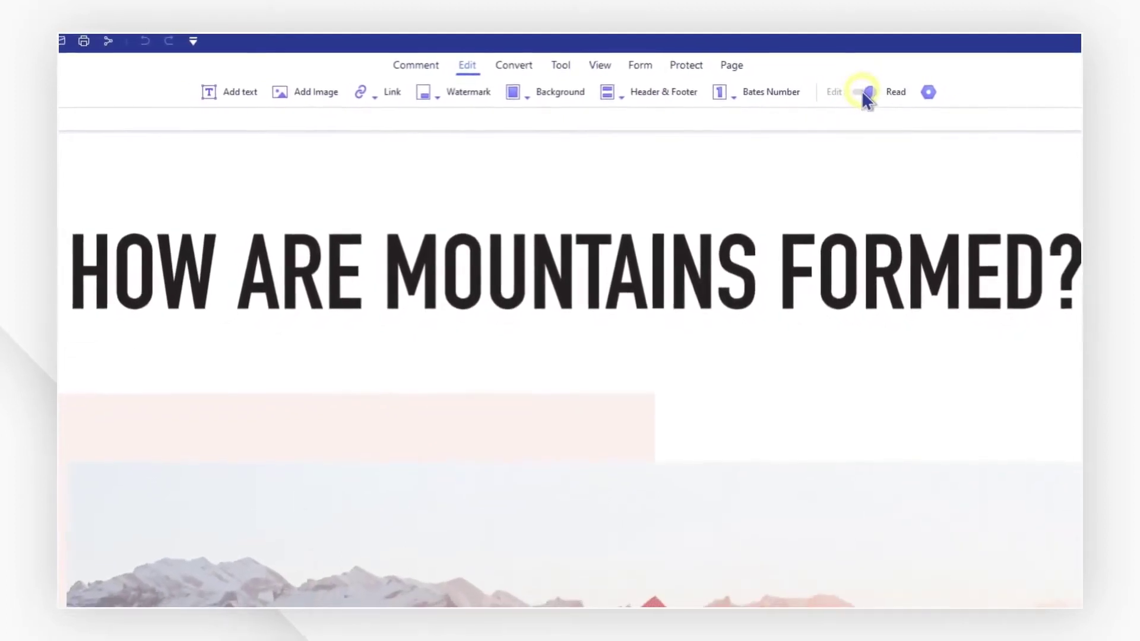
pyautogui.click(861, 93)
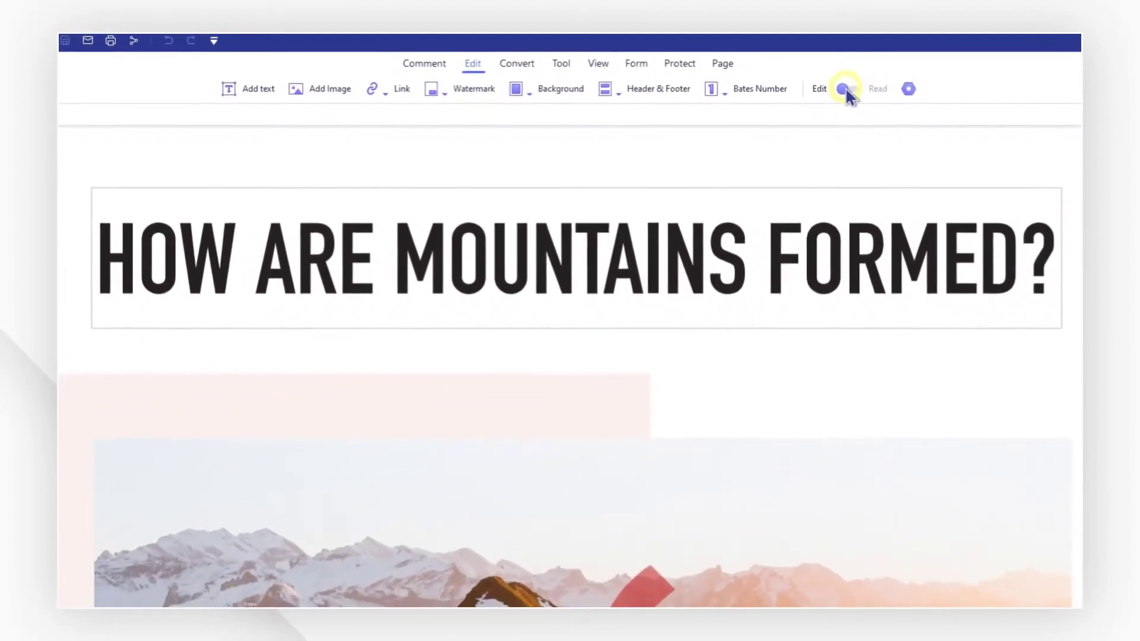
pyautogui.click(911, 97)
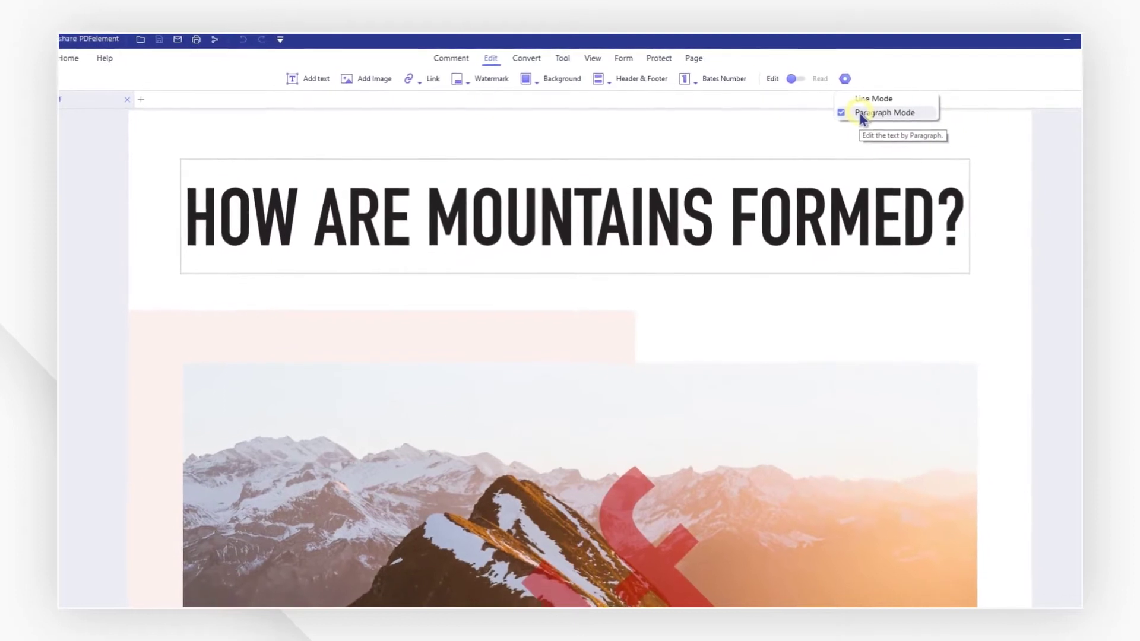
pyautogui.click(858, 114)
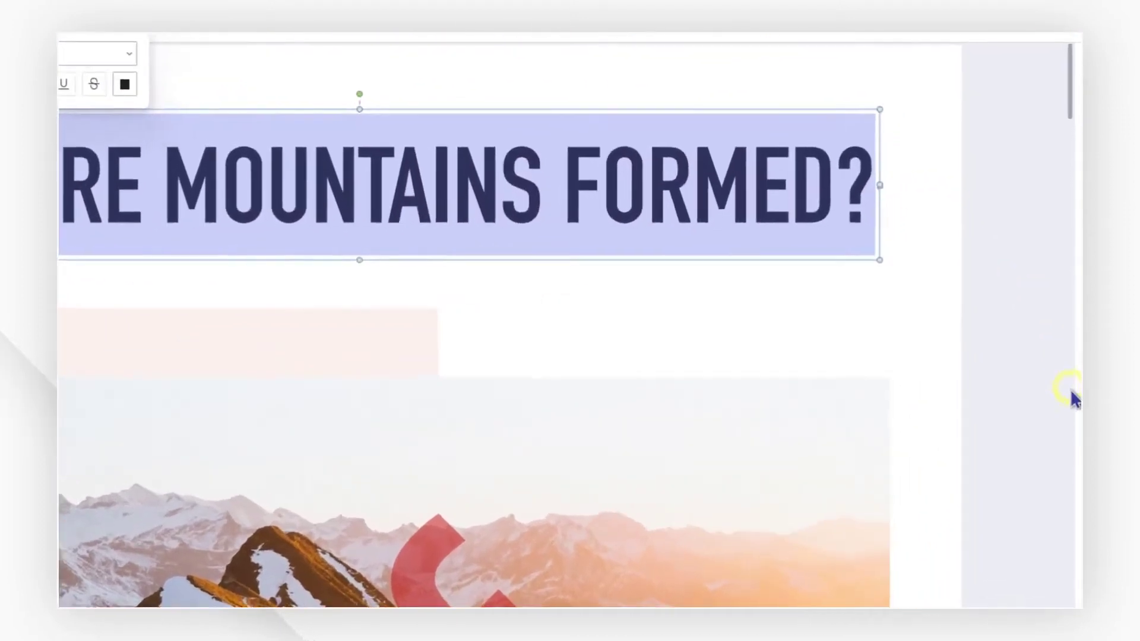
# Restyle the title as Arial Black, yellow, size 72.
pyautogui.click(1079, 355)
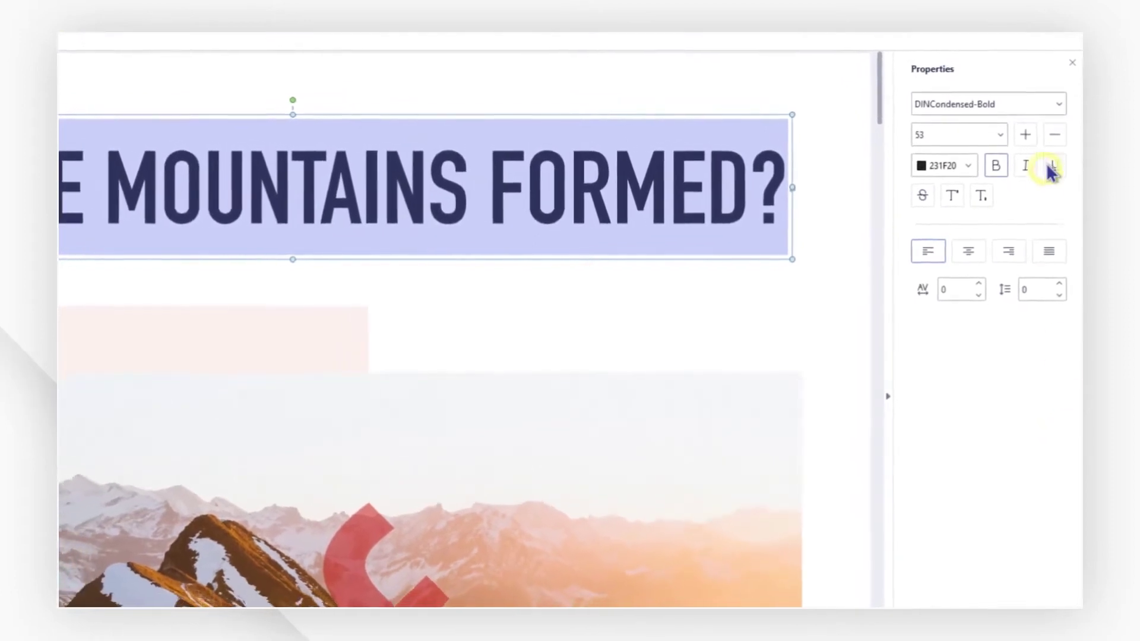
pyautogui.click(1059, 101)
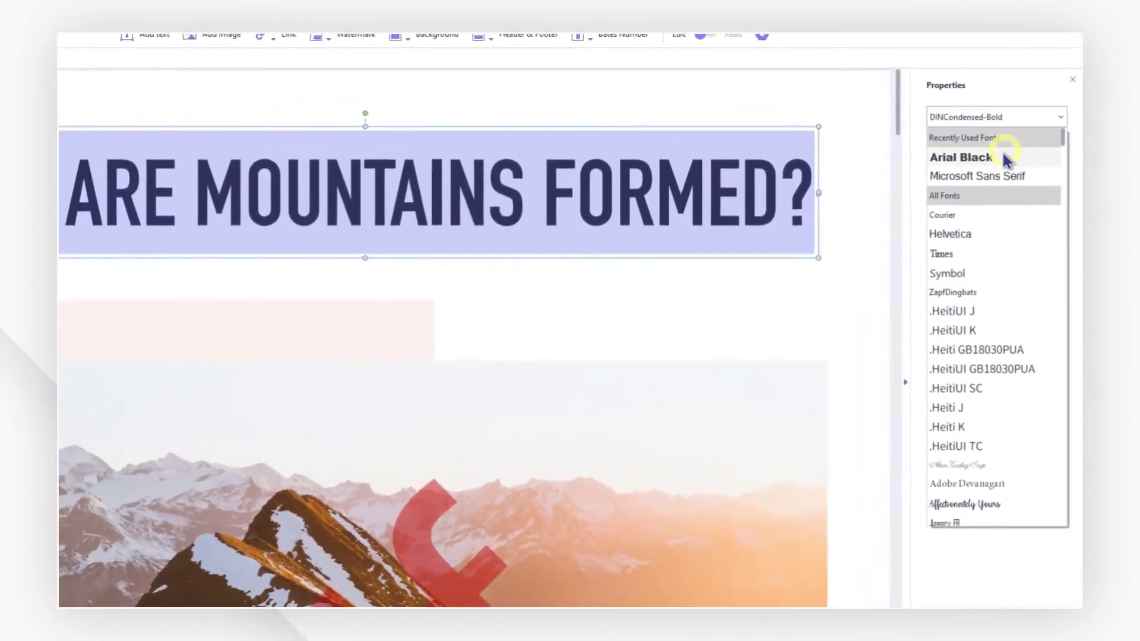
pyautogui.click(986, 155)
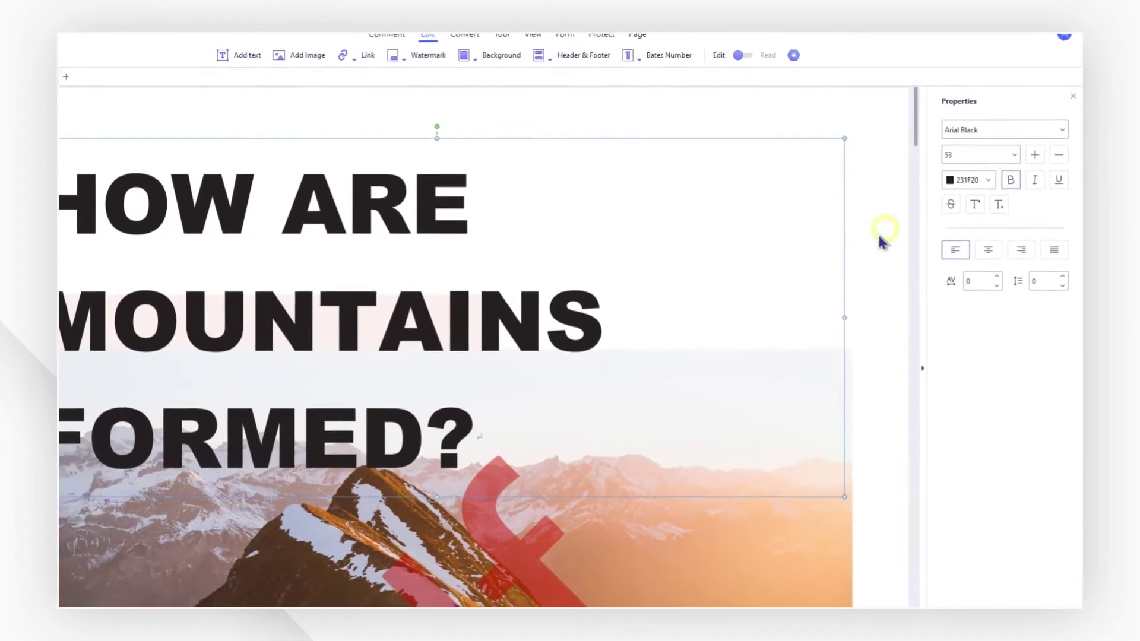
pyautogui.hotkey('ctrl', 'a')
pyautogui.click(966, 178)
pyautogui.click(989, 278)
pyautogui.click(1018, 161)
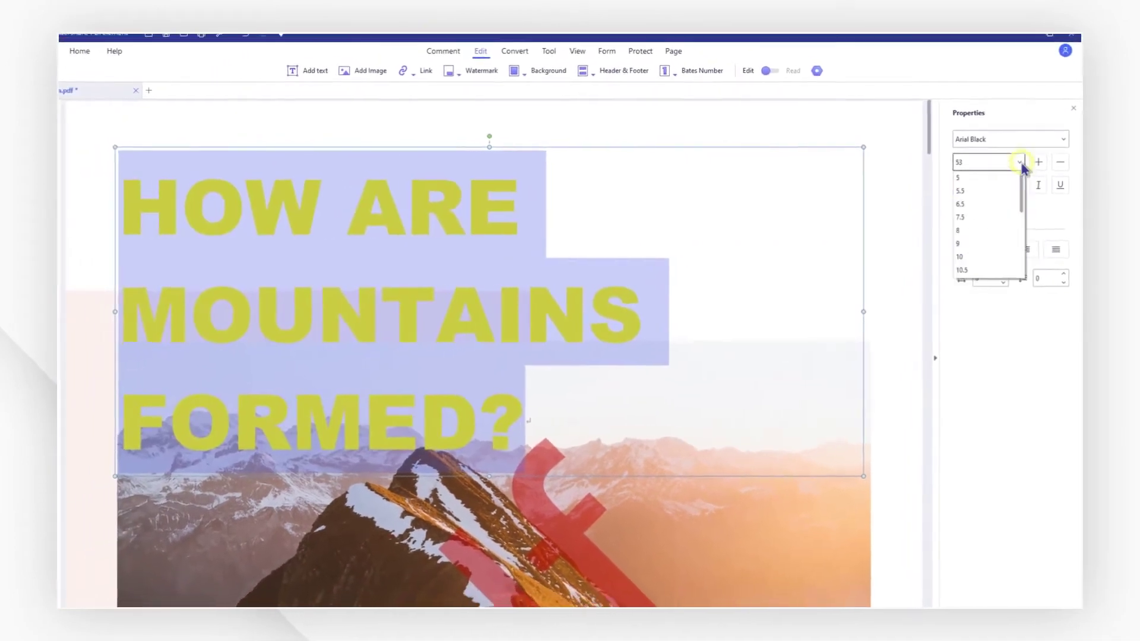
pyautogui.moveTo(1020, 178); pyautogui.dragTo(1021, 258)
pyautogui.click(995, 273)
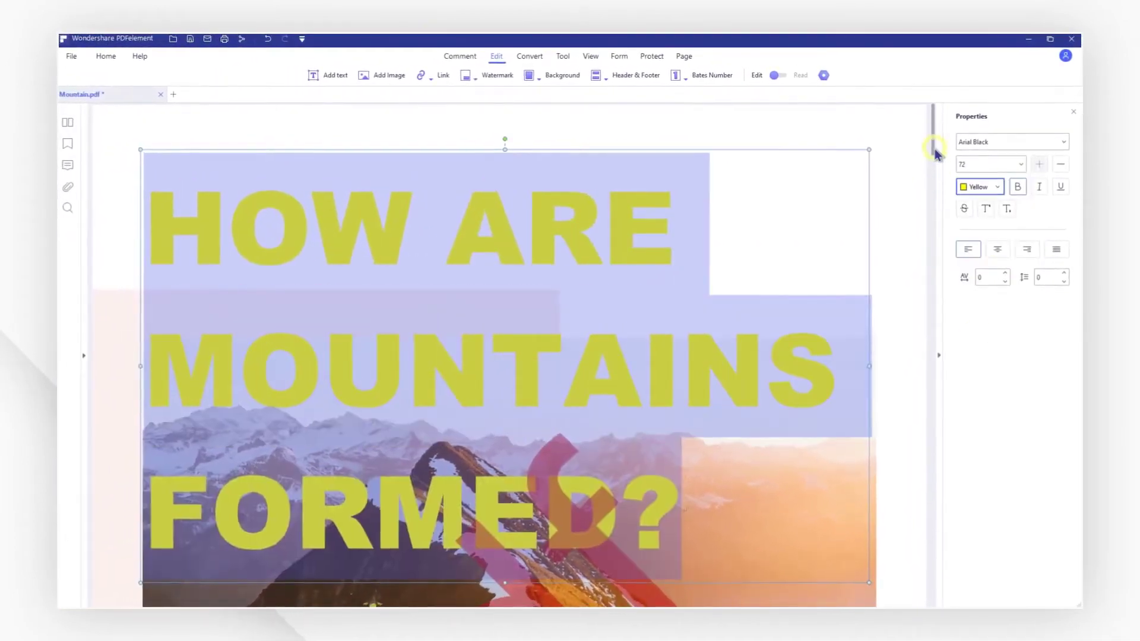
# Centre-align the dome-mountain paragraph, leaving its character spacing at 0.
pyautogui.moveTo(934, 153); pyautogui.dragTo(932, 363)
pyautogui.click(710, 334)
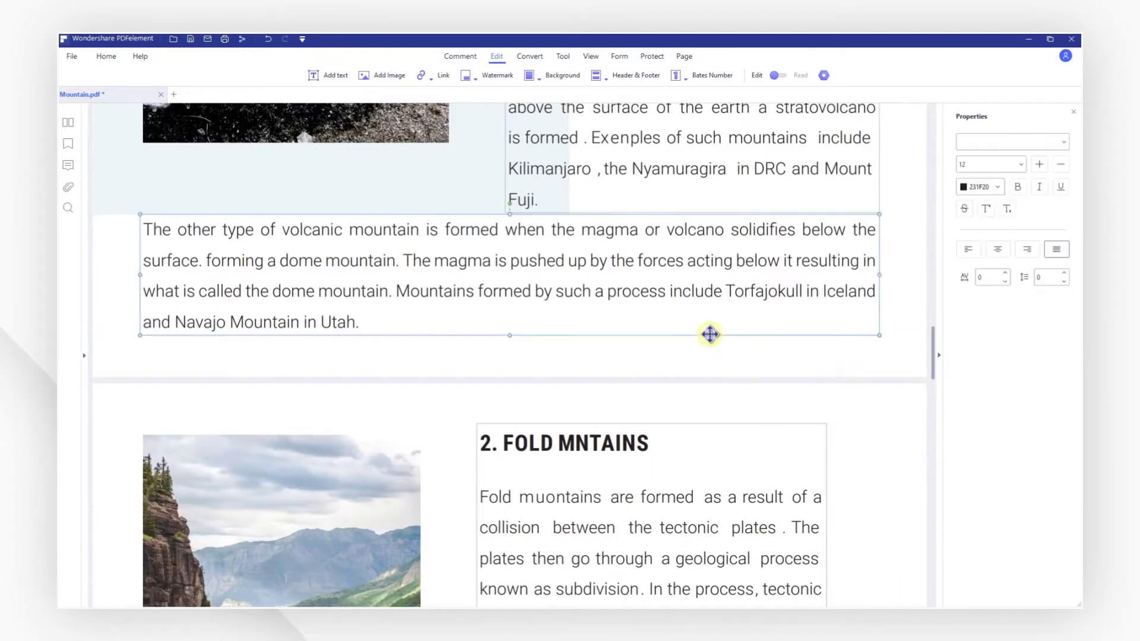
pyautogui.click(969, 250)
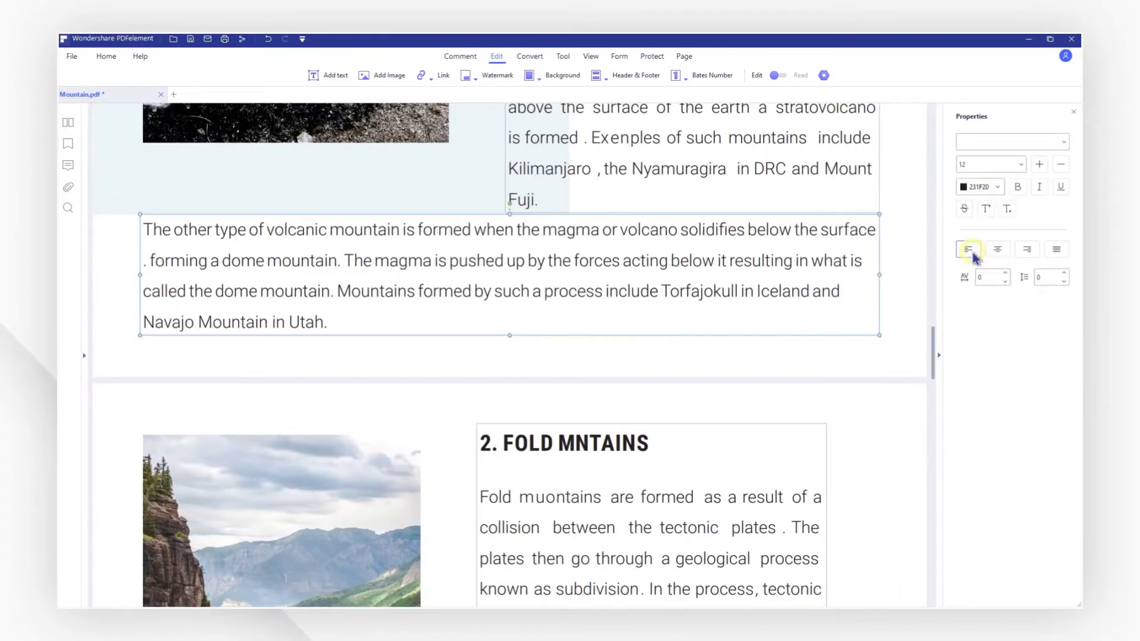
pyautogui.click(1031, 251)
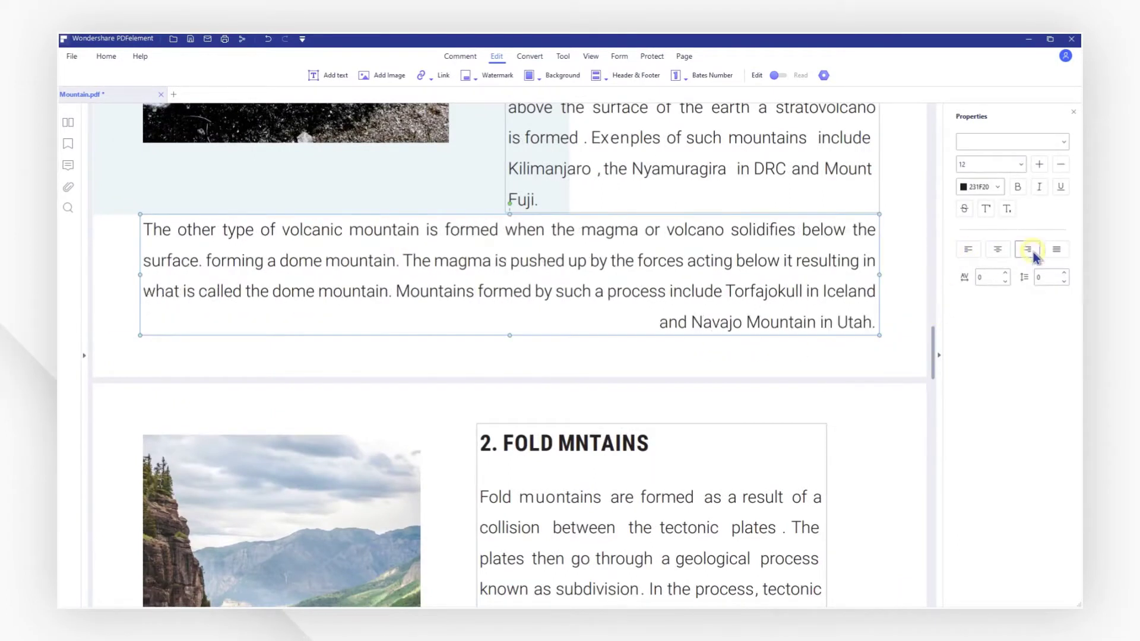
pyautogui.click(1006, 275)
pyautogui.click(1006, 275)
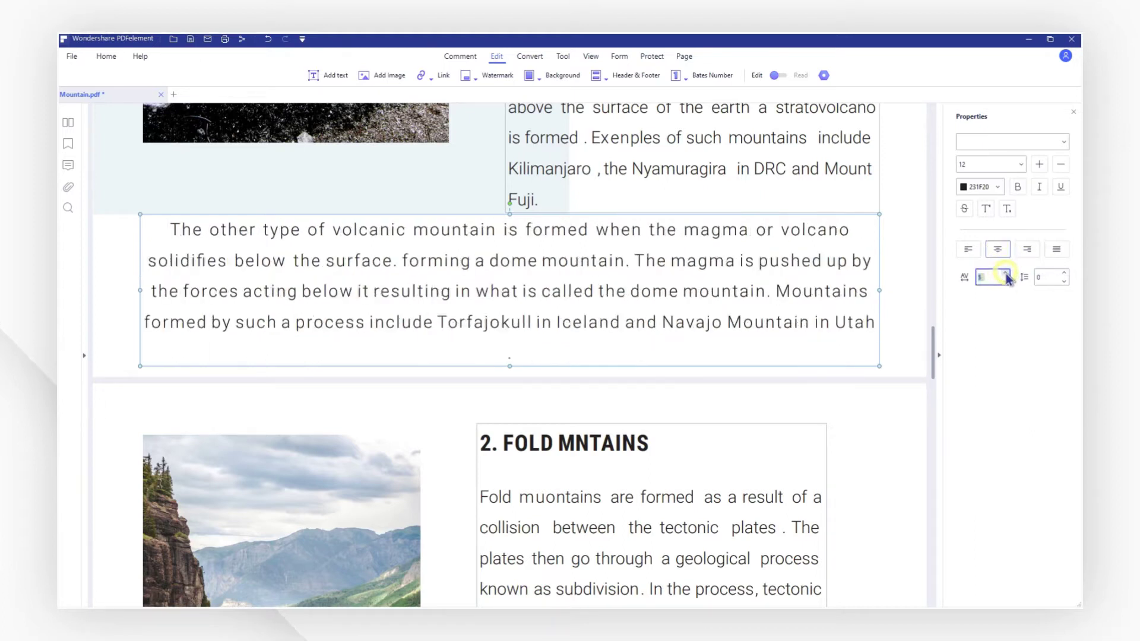
pyautogui.click(1006, 282)
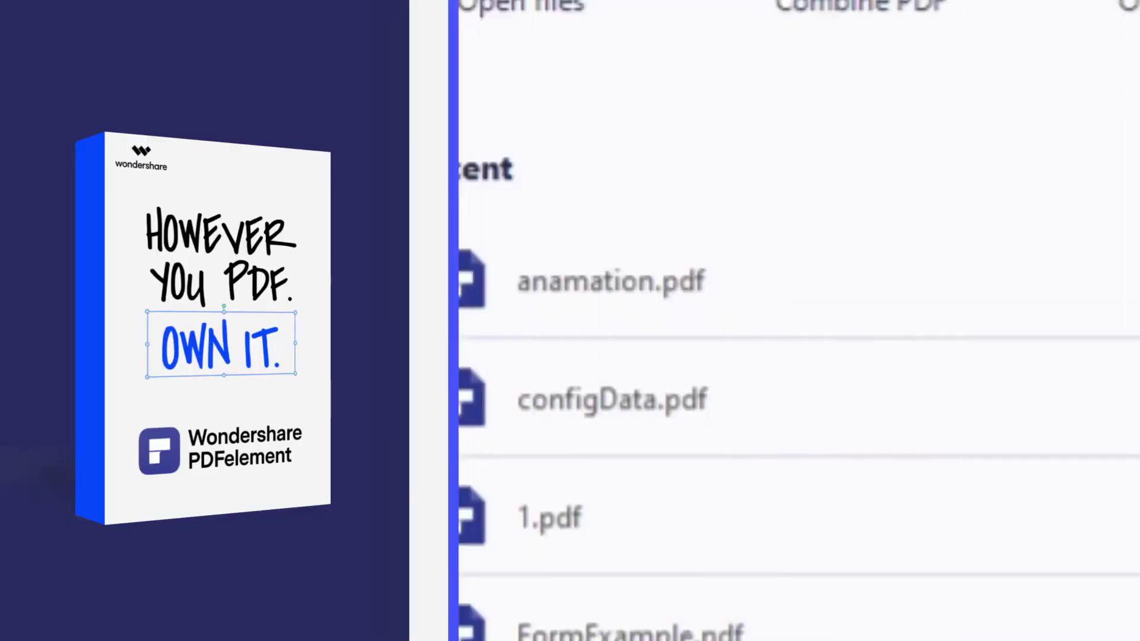
# Open anamation.pdf and highlight its first paragraph in yellow.
pyautogui.click(411, 221)
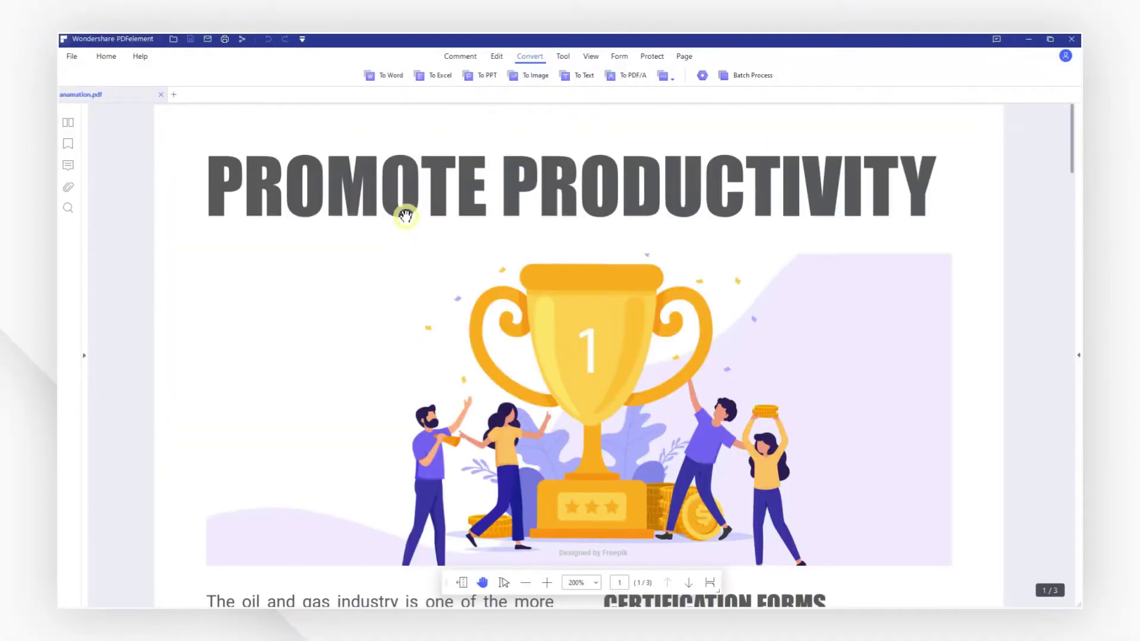
pyautogui.scroll(-5, 452, 428)
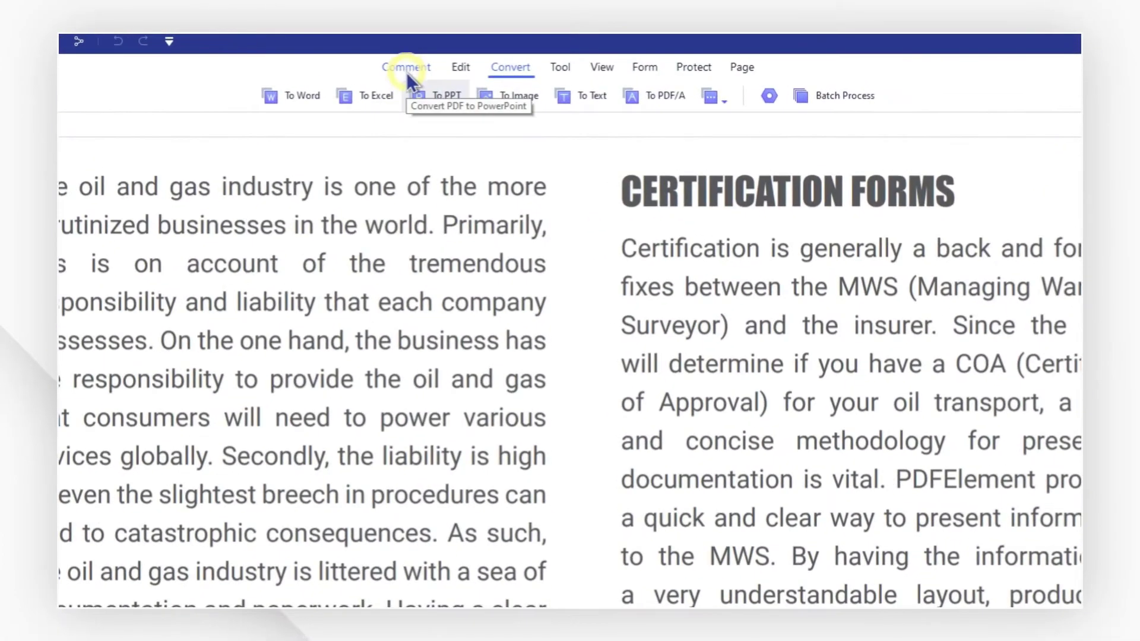
pyautogui.click(460, 56)
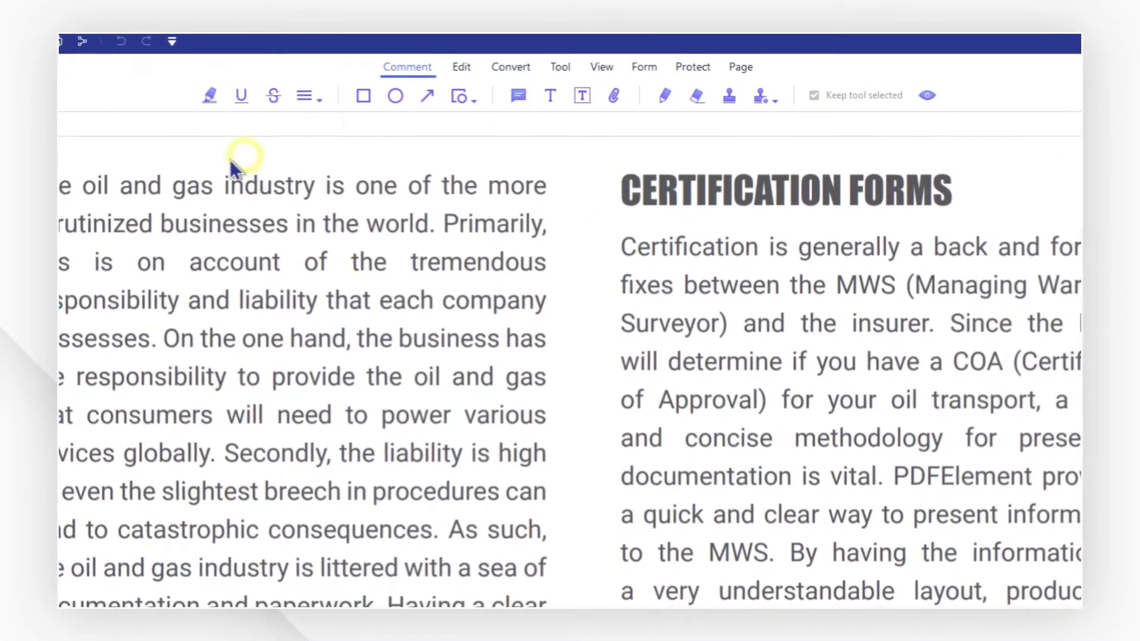
pyautogui.click(209, 102)
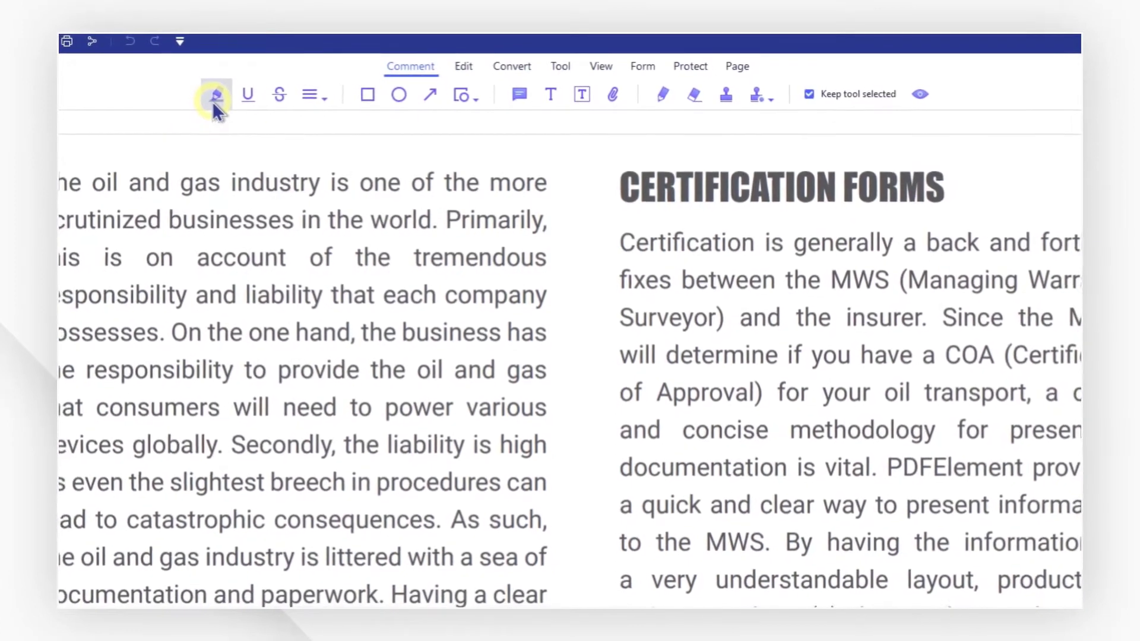
pyautogui.moveTo(62, 176); pyautogui.dragTo(184, 323)
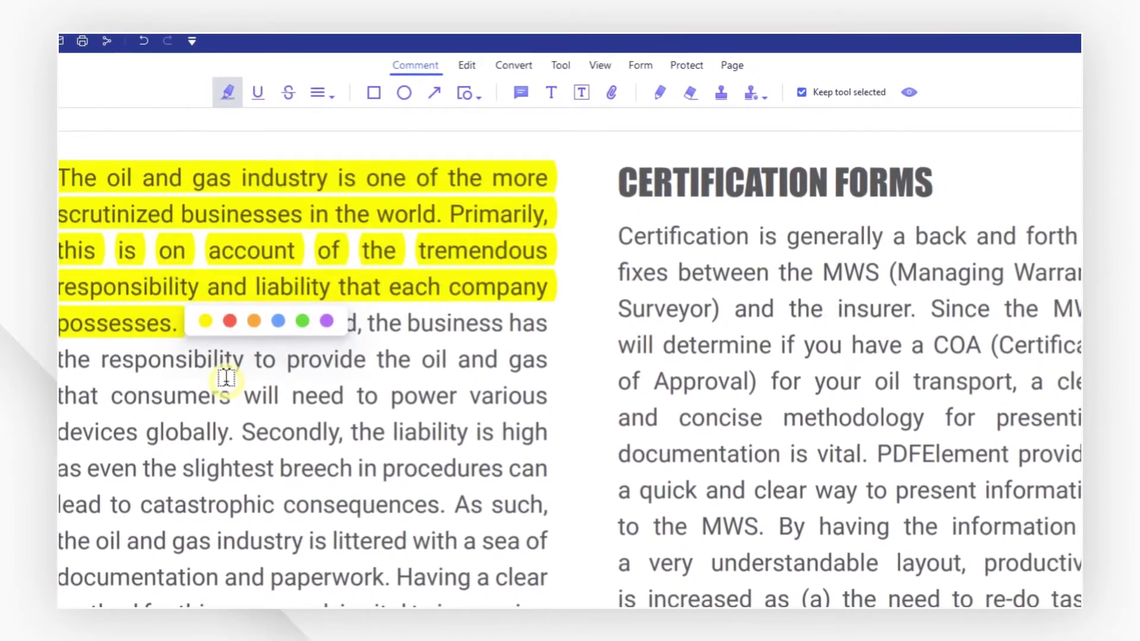
# Highlight the sentence from 'Secondly' to 'consequences' in green and save the file.
pyautogui.moveTo(245, 428); pyautogui.dragTo(451, 502)
pyautogui.click(566, 470)
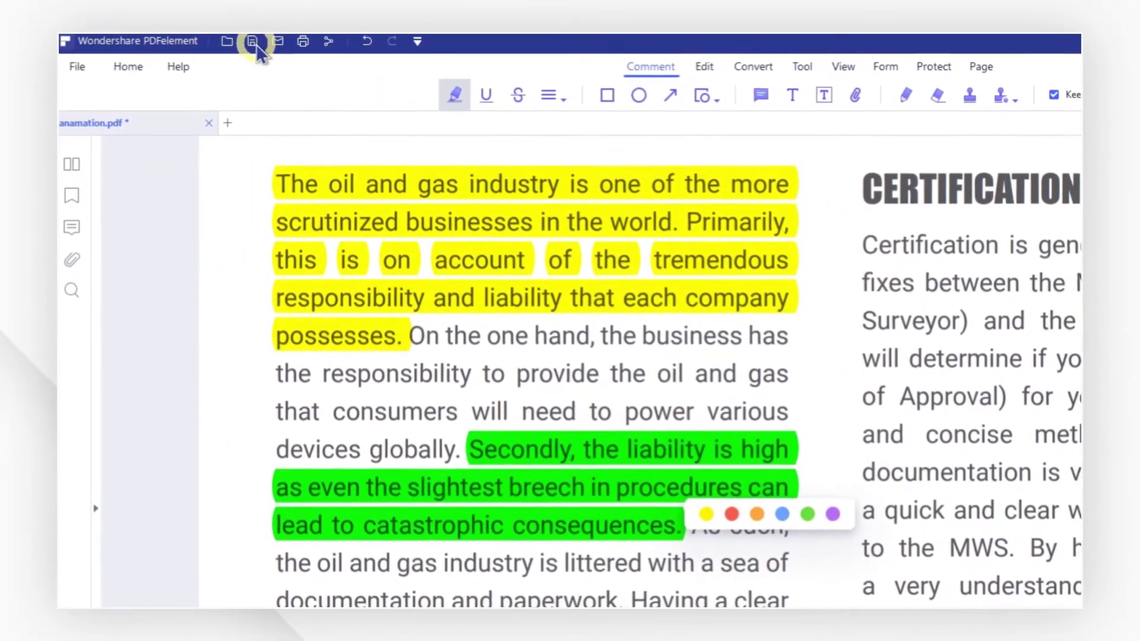
pyautogui.click(251, 43)
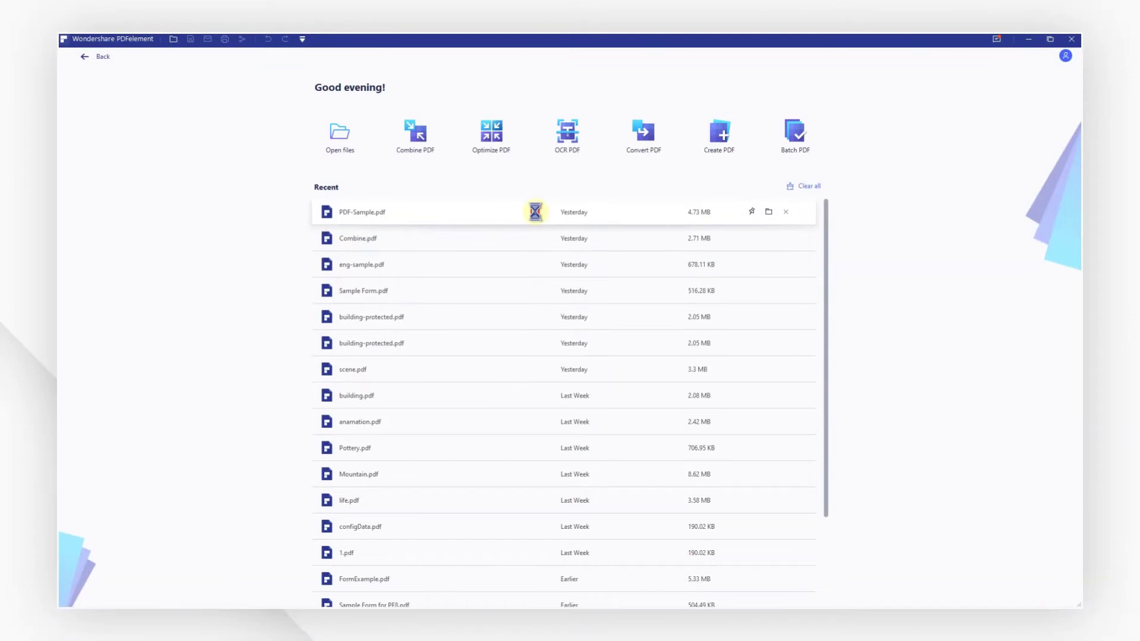
# Optimize PDF-Sample.pdf at Medium compression to 575.64 KB and open the optimized copy.
pyautogui.click(534, 212)
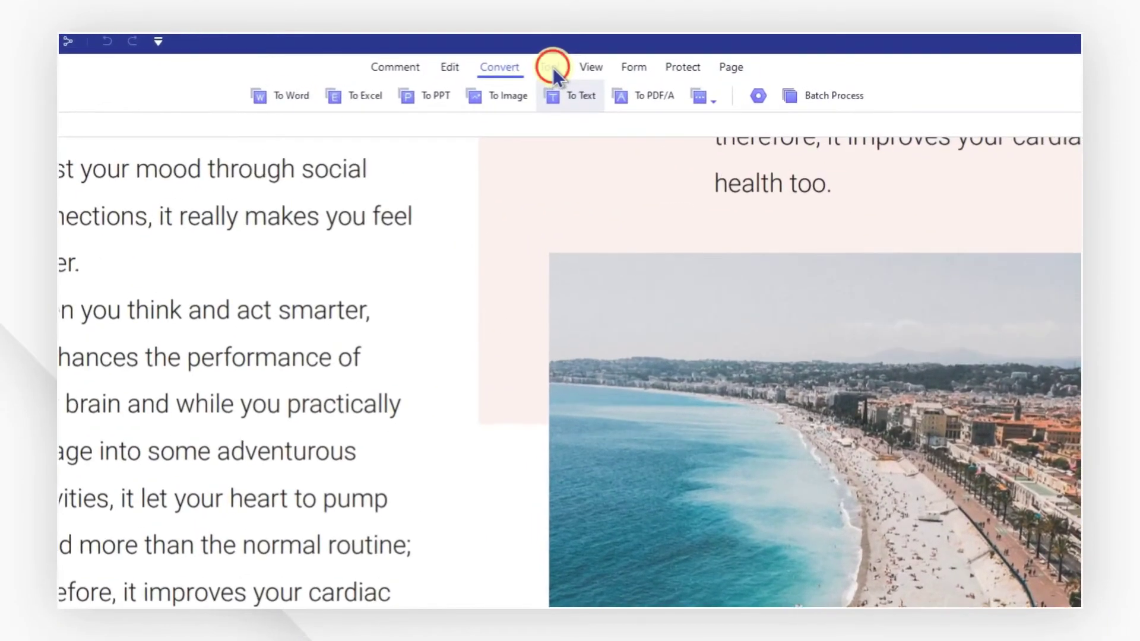
pyautogui.click(563, 55)
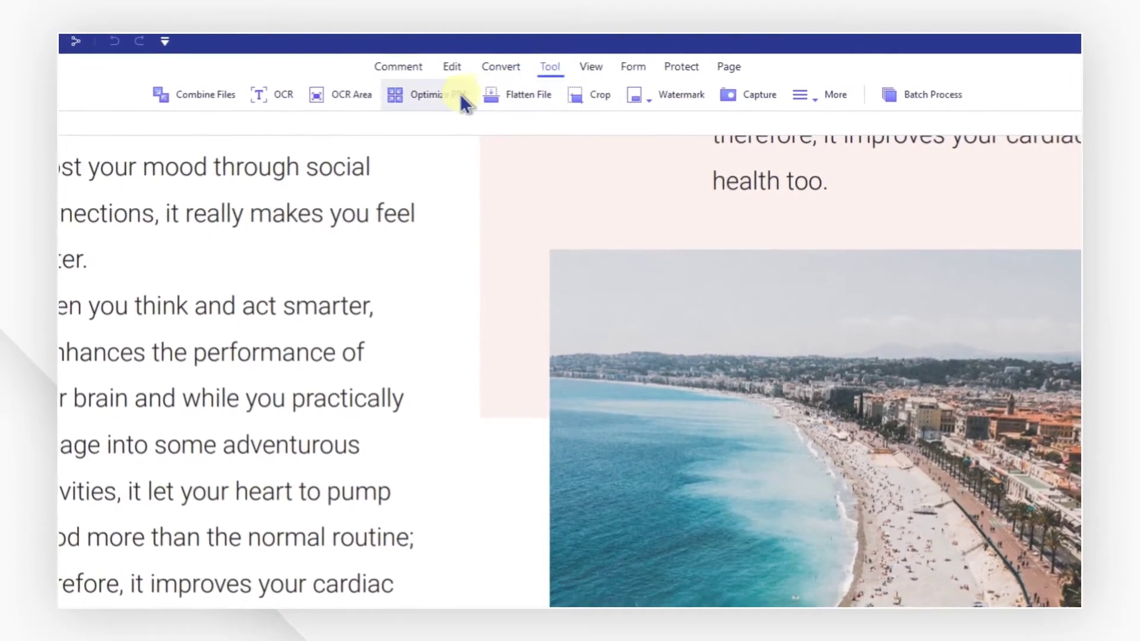
pyautogui.click(444, 96)
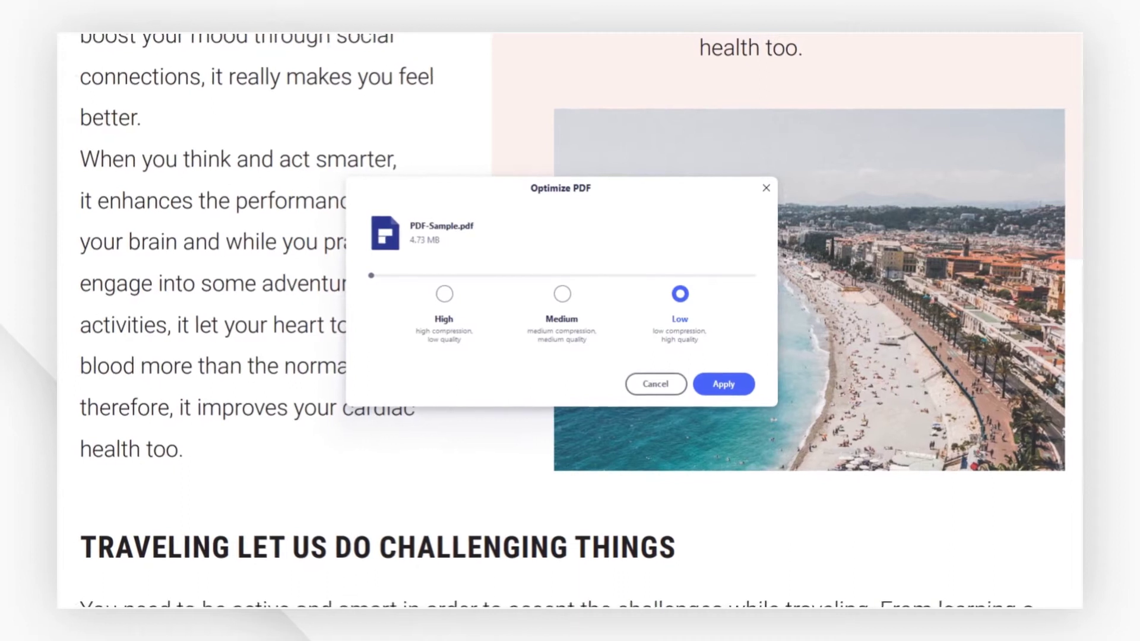
pyautogui.click(562, 294)
pyautogui.click(453, 295)
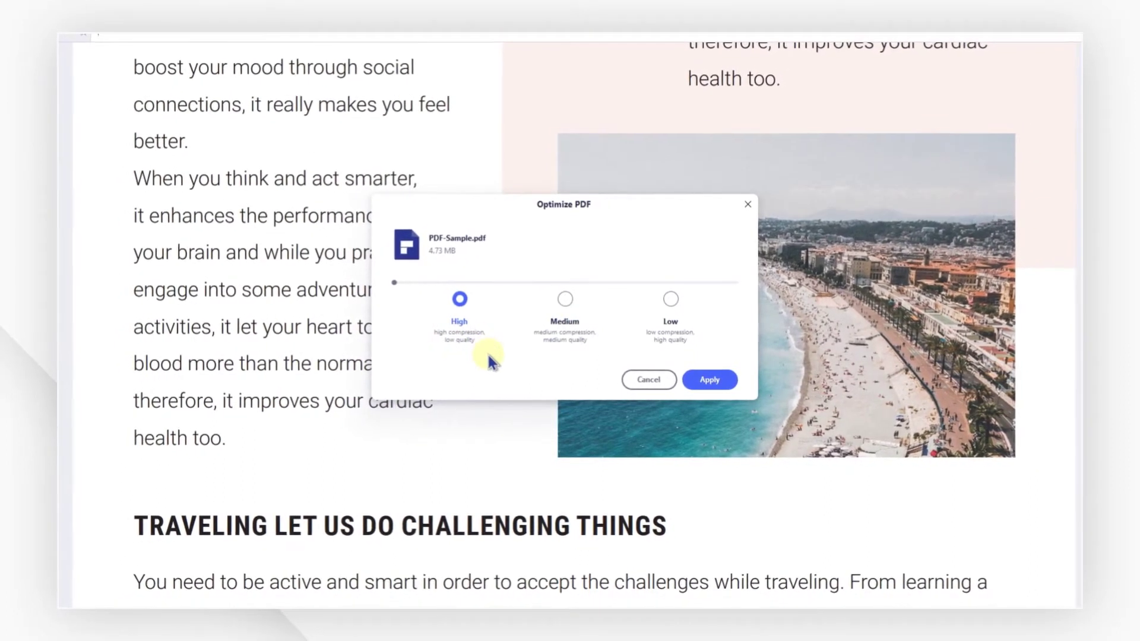
pyautogui.click(672, 303)
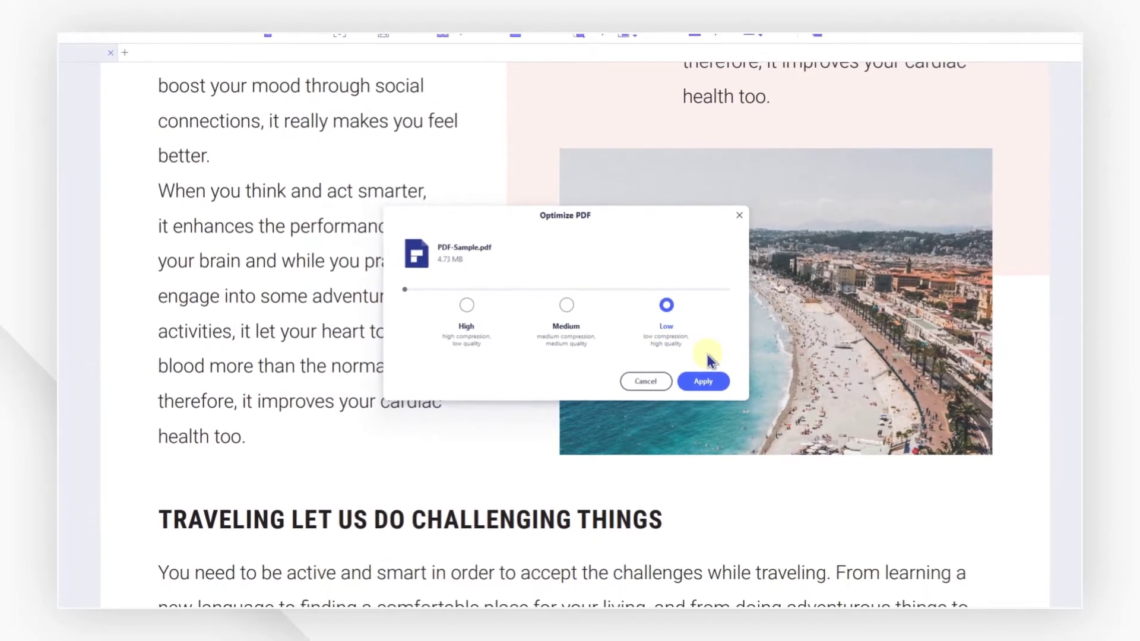
pyautogui.click(568, 307)
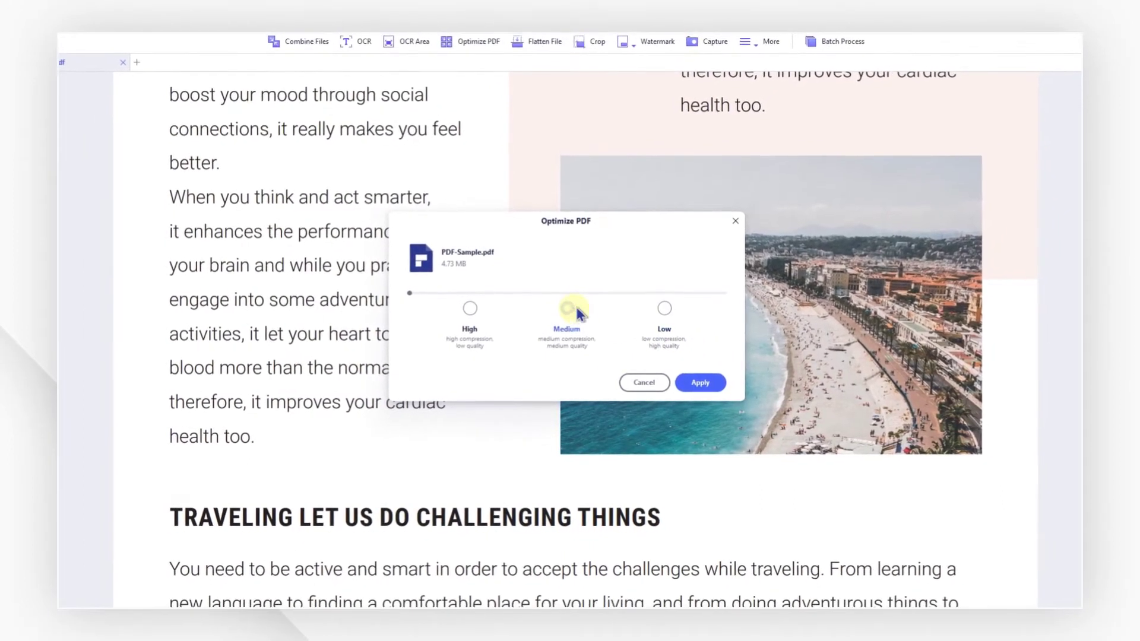
pyautogui.click(709, 382)
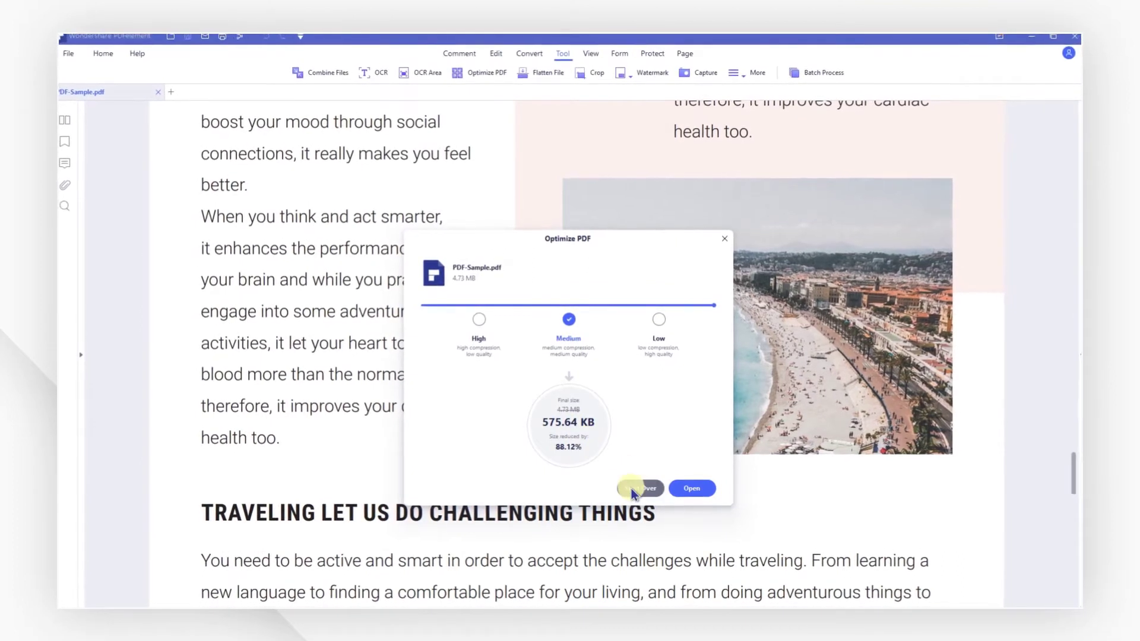
pyautogui.click(694, 488)
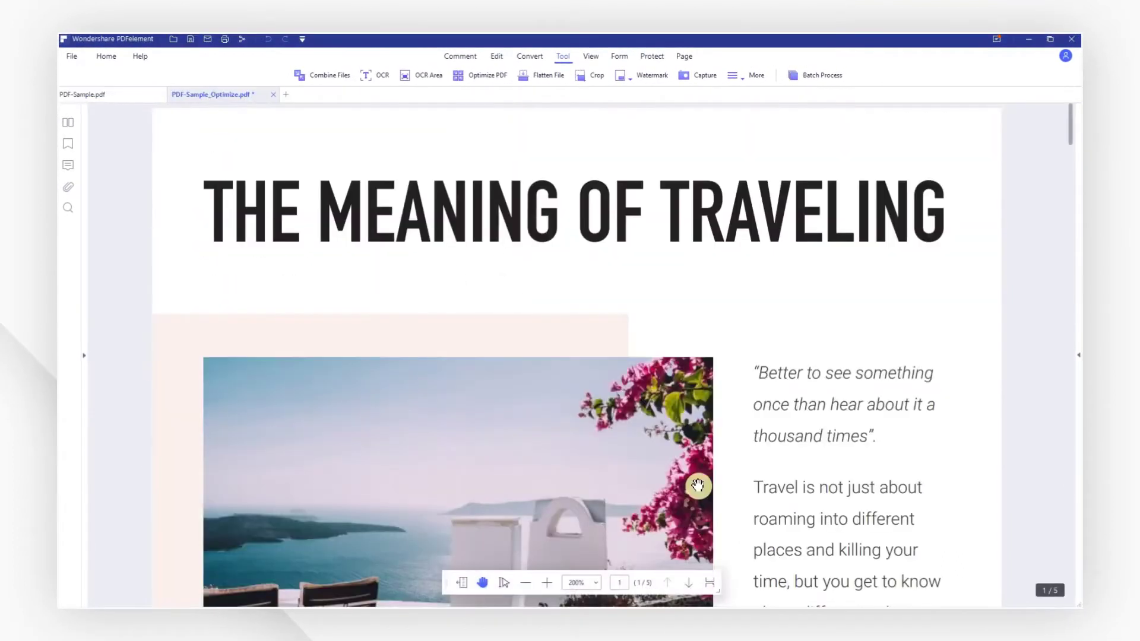
pyautogui.moveTo(783, 499); pyautogui.dragTo(838, 205)
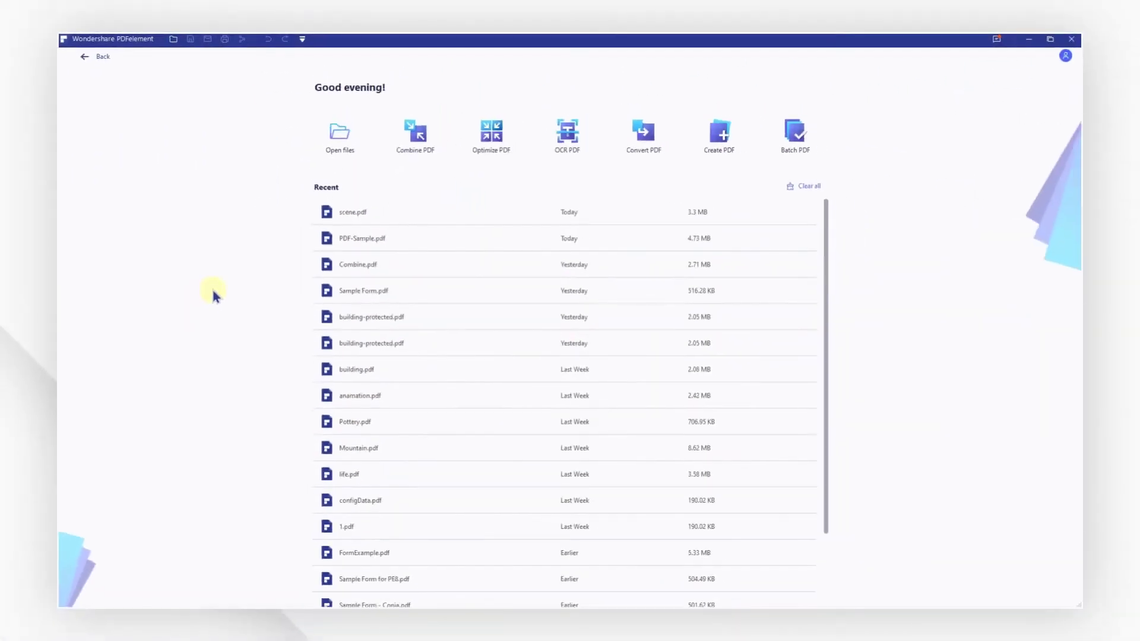
# Open scene.pdf, then rotate pages 2–3 right and back left in the page view.
pyautogui.click(394, 215)
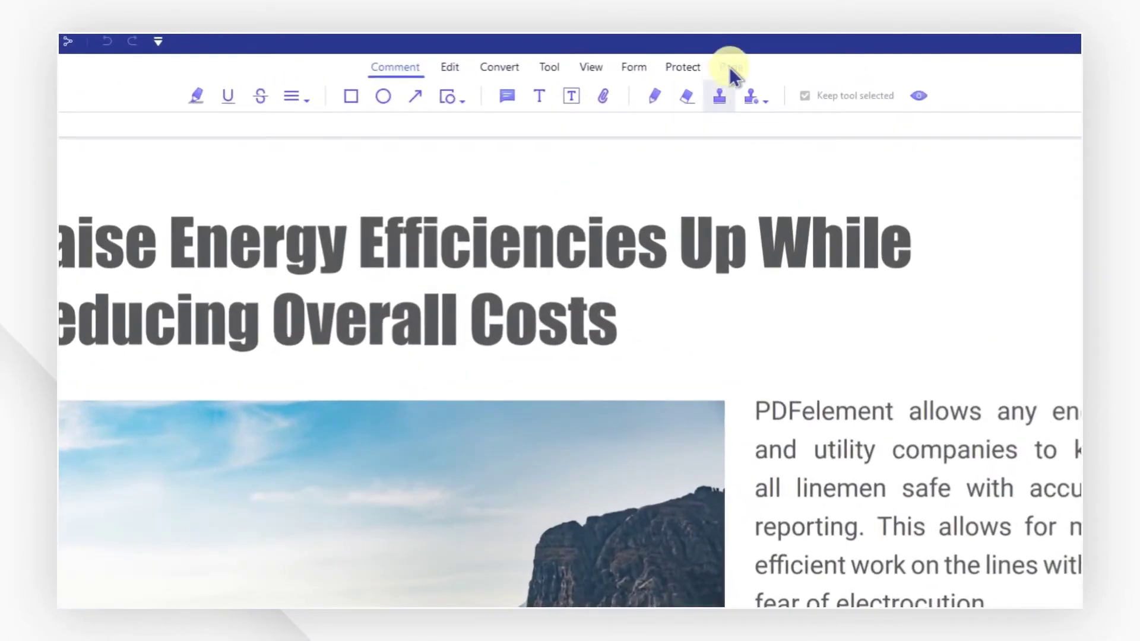
pyautogui.click(684, 56)
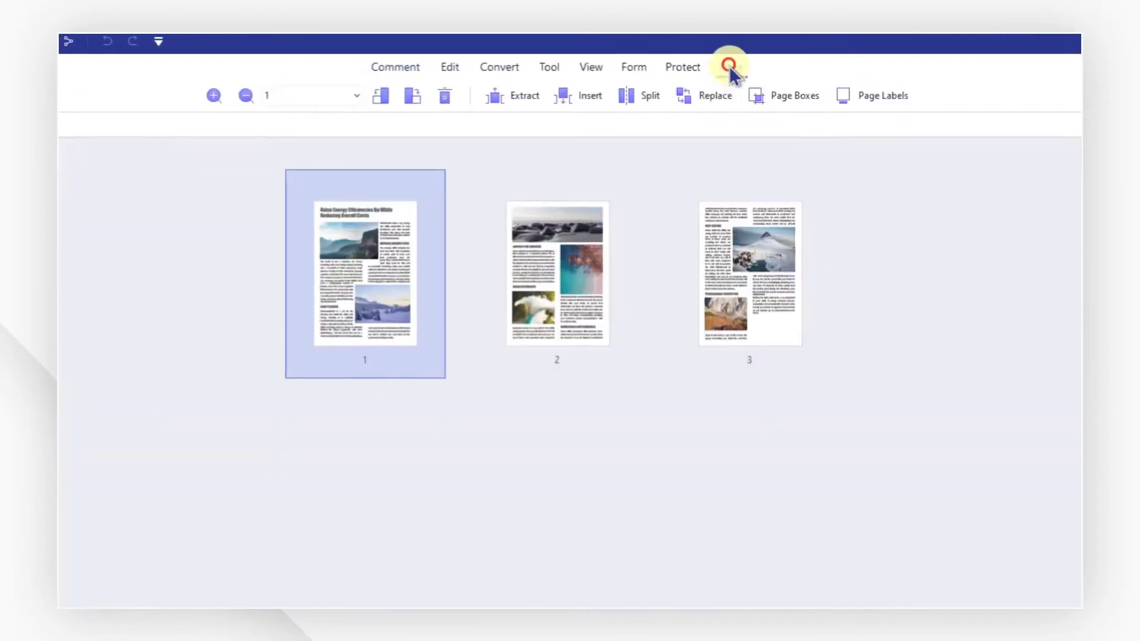
pyautogui.click(555, 242)
pyautogui.keyDown('ctrl'); pyautogui.click(726, 249); pyautogui.keyUp('ctrl')
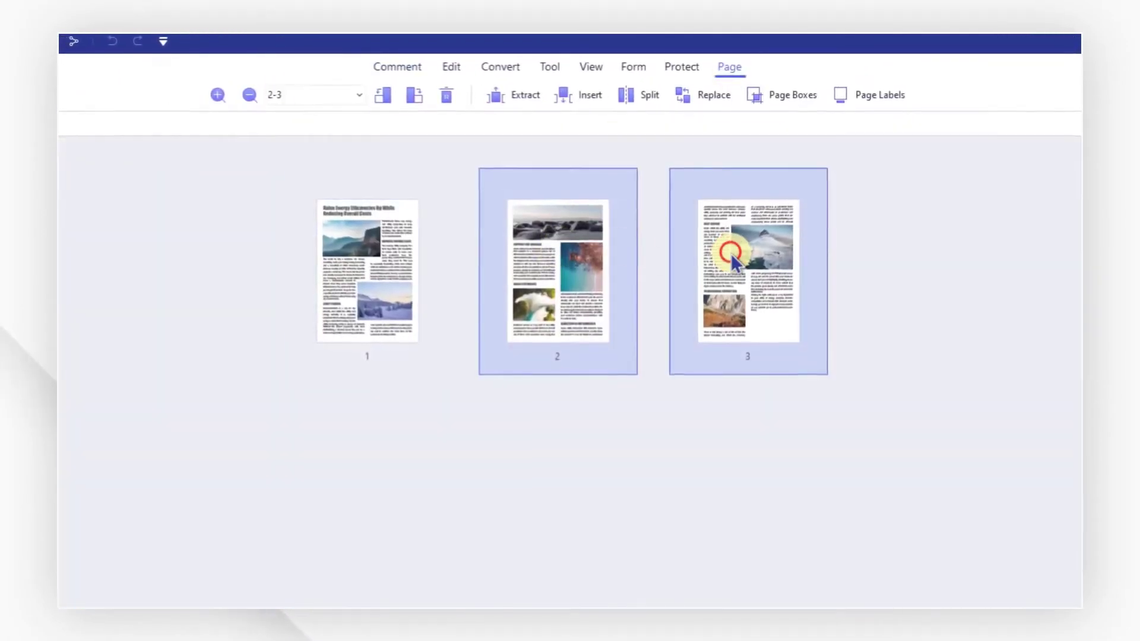
pyautogui.click(417, 93)
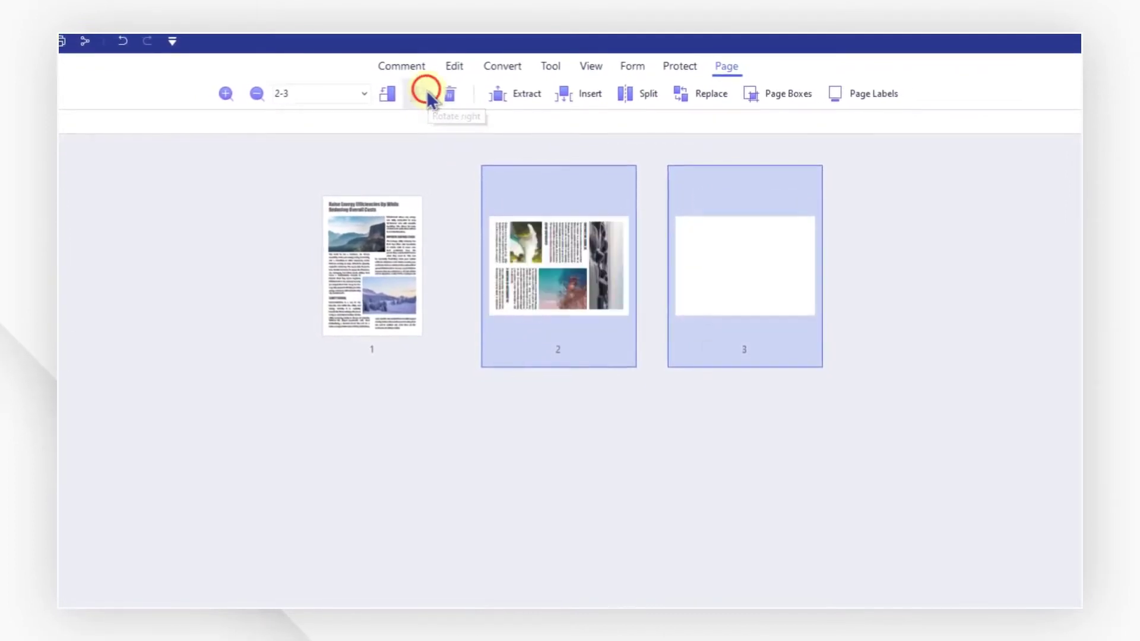
pyautogui.click(392, 93)
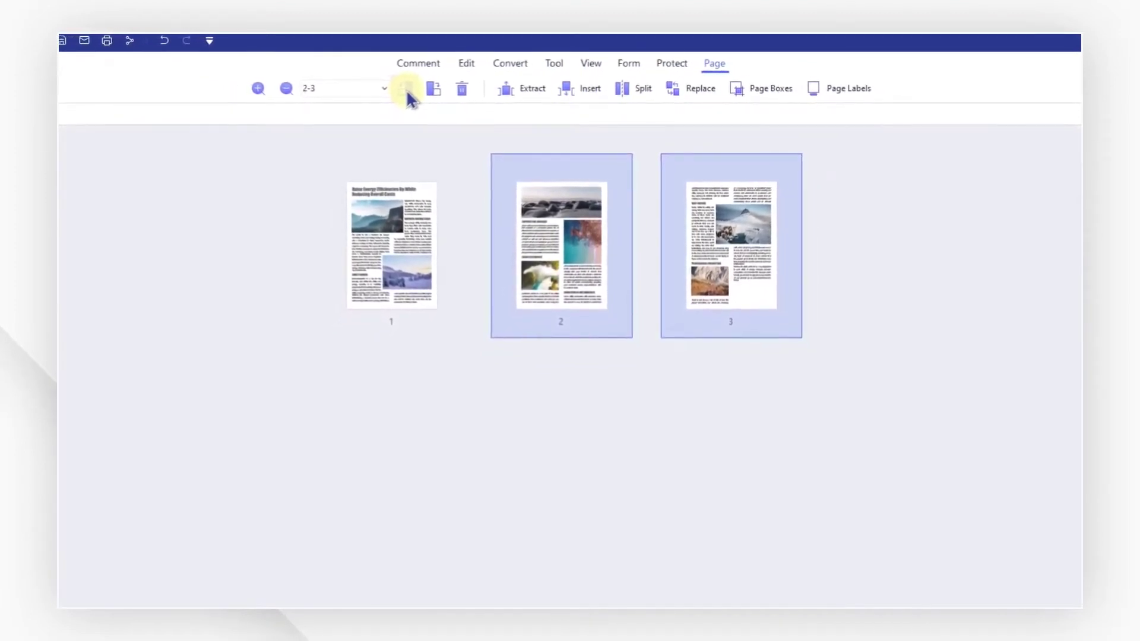
pyautogui.click(423, 63)
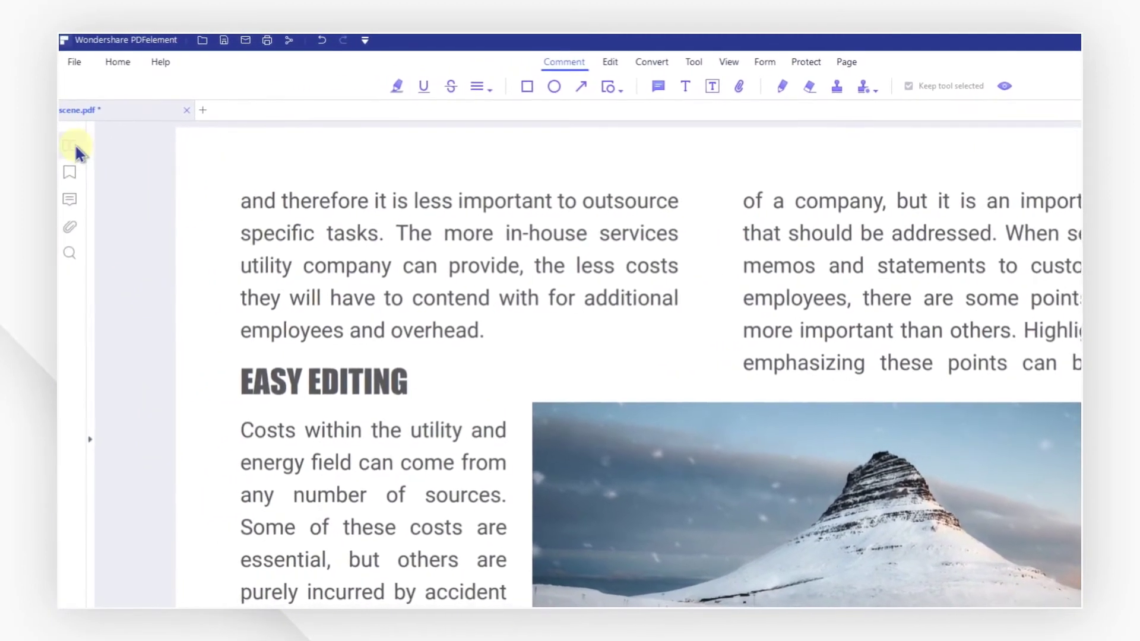
# In Rotate Pages, choose a 180° rotation for the page range 2-3.
pyautogui.click(75, 146)
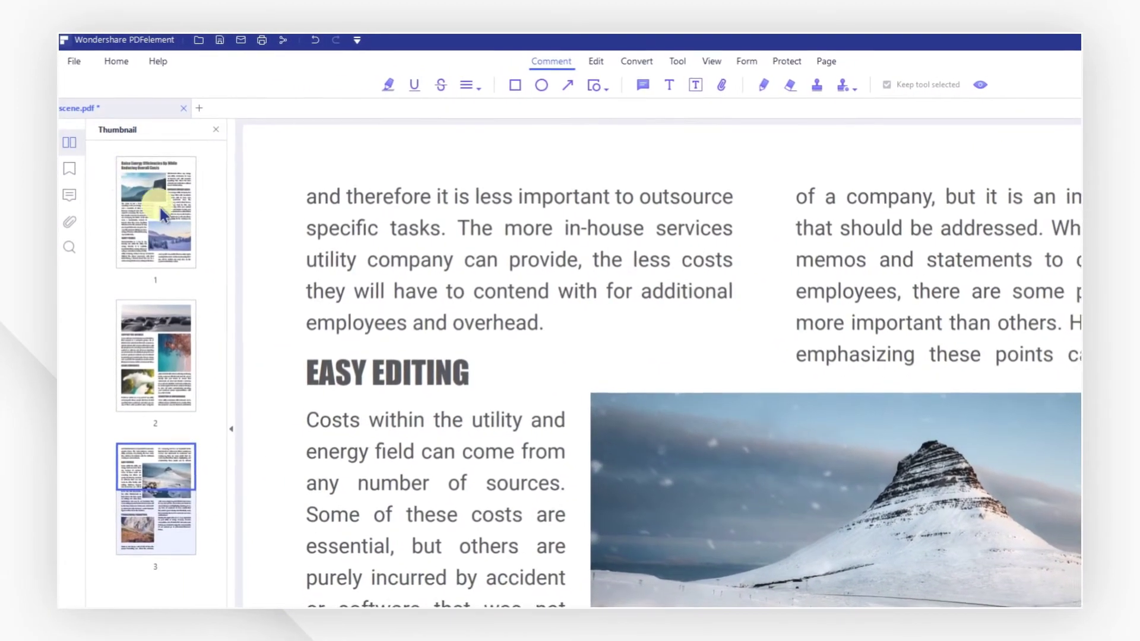
pyautogui.click(158, 190)
pyautogui.rightClick(111, 283)
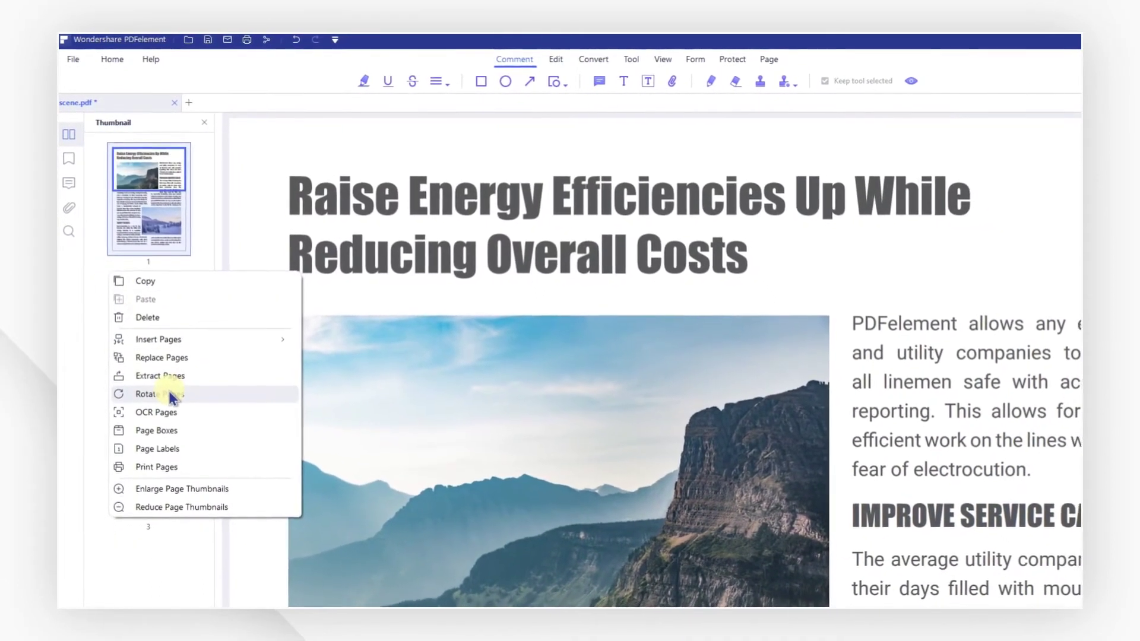
pyautogui.click(171, 395)
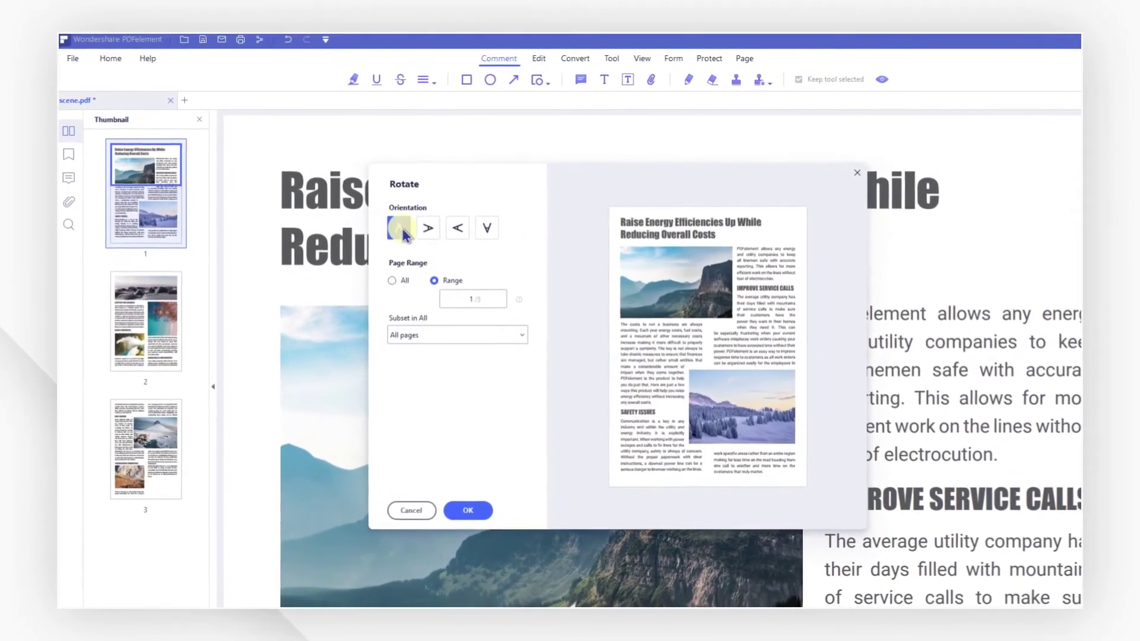
pyautogui.click(461, 230)
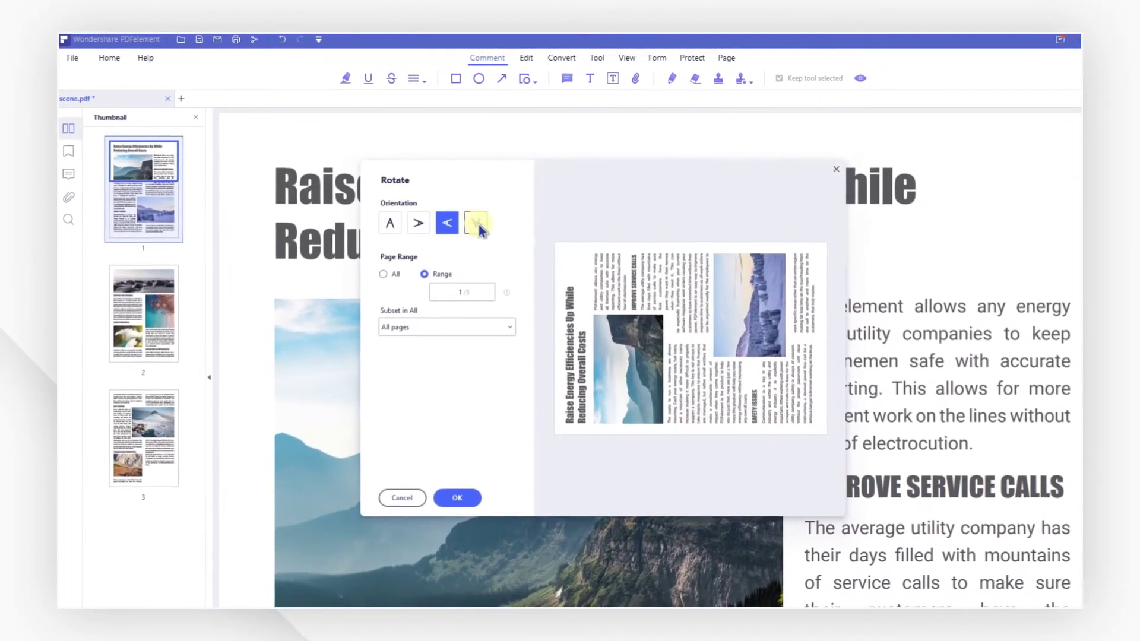
pyautogui.click(479, 224)
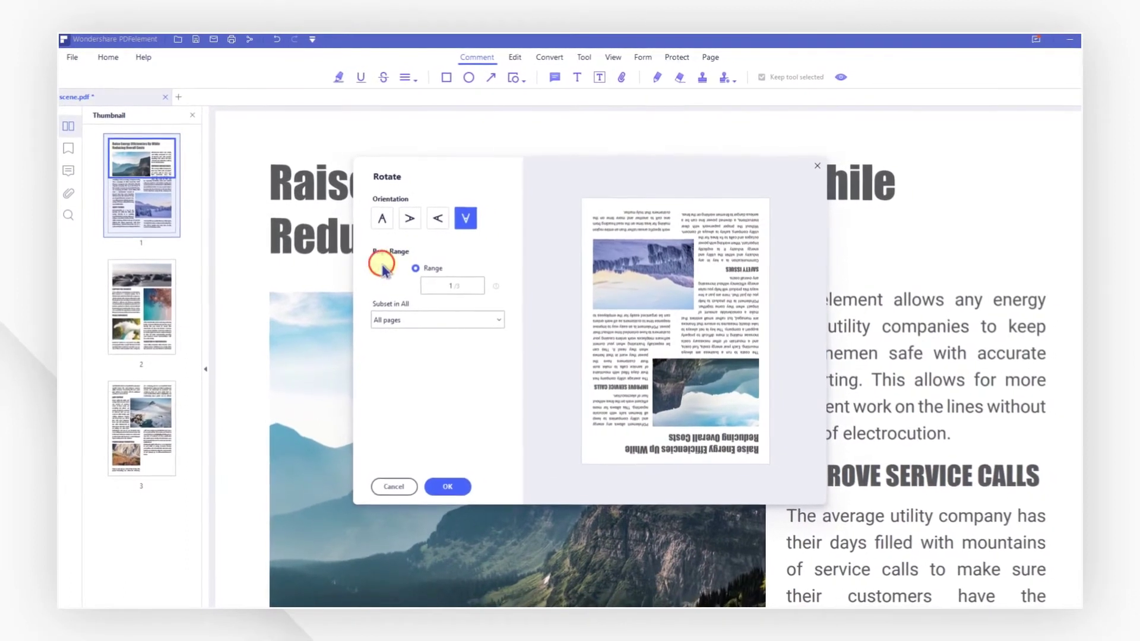
pyautogui.click(378, 270)
pyautogui.click(411, 264)
pyautogui.click(425, 284)
pyautogui.write('2-3')
pyautogui.click(451, 311)
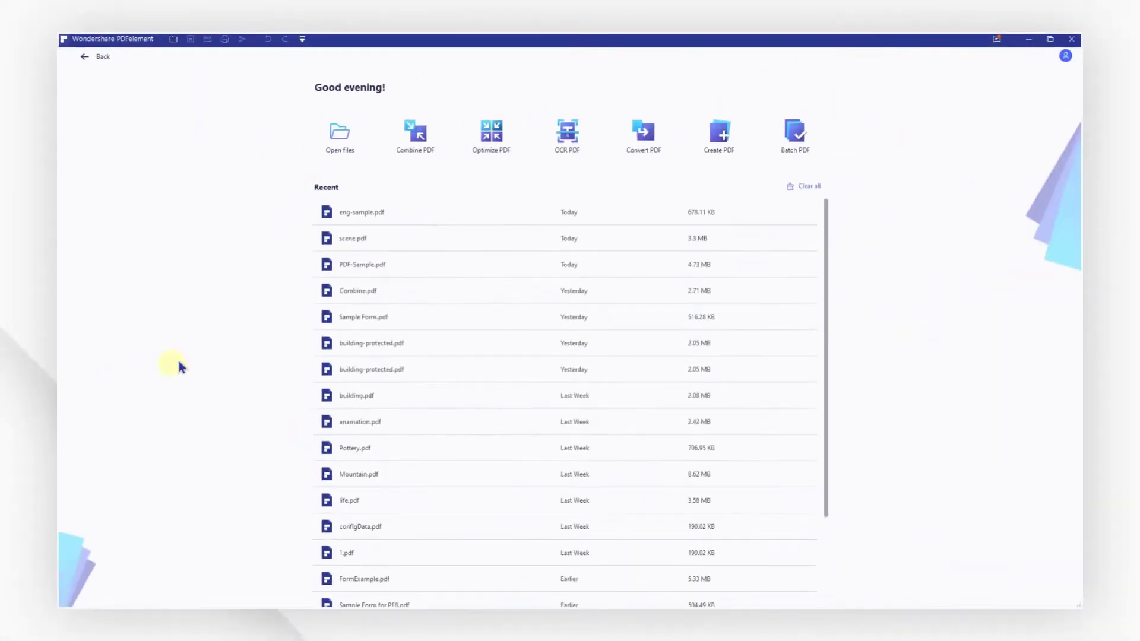
# Open eng-sample.pdf and add the text 'New Text' above the stairs illustration.
pyautogui.click(388, 226)
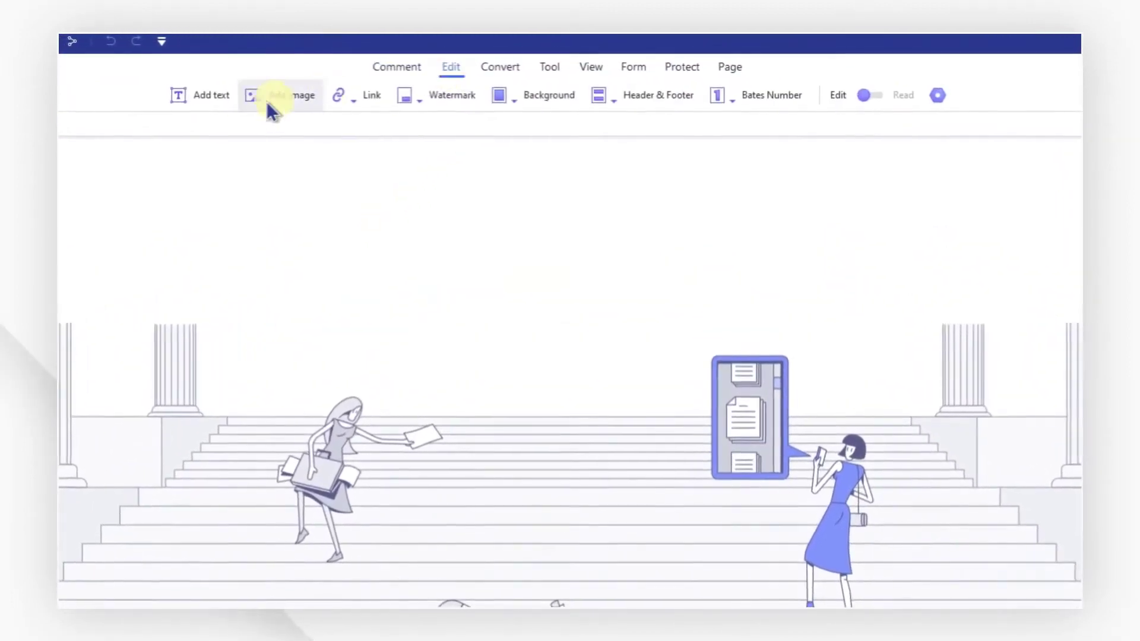
pyautogui.click(196, 97)
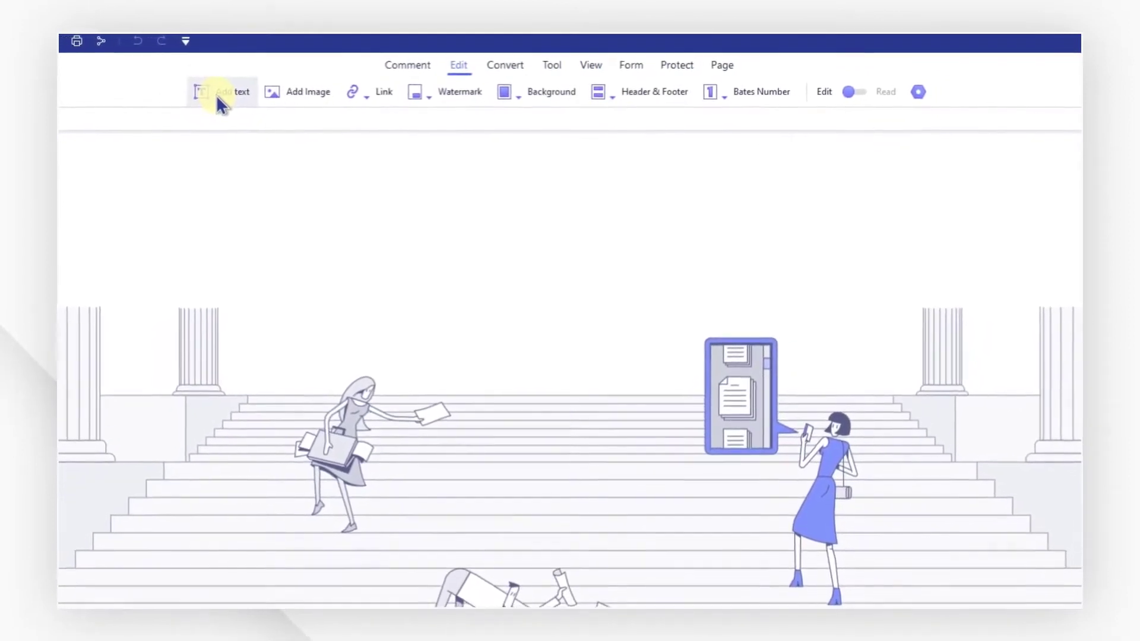
pyautogui.click(301, 254)
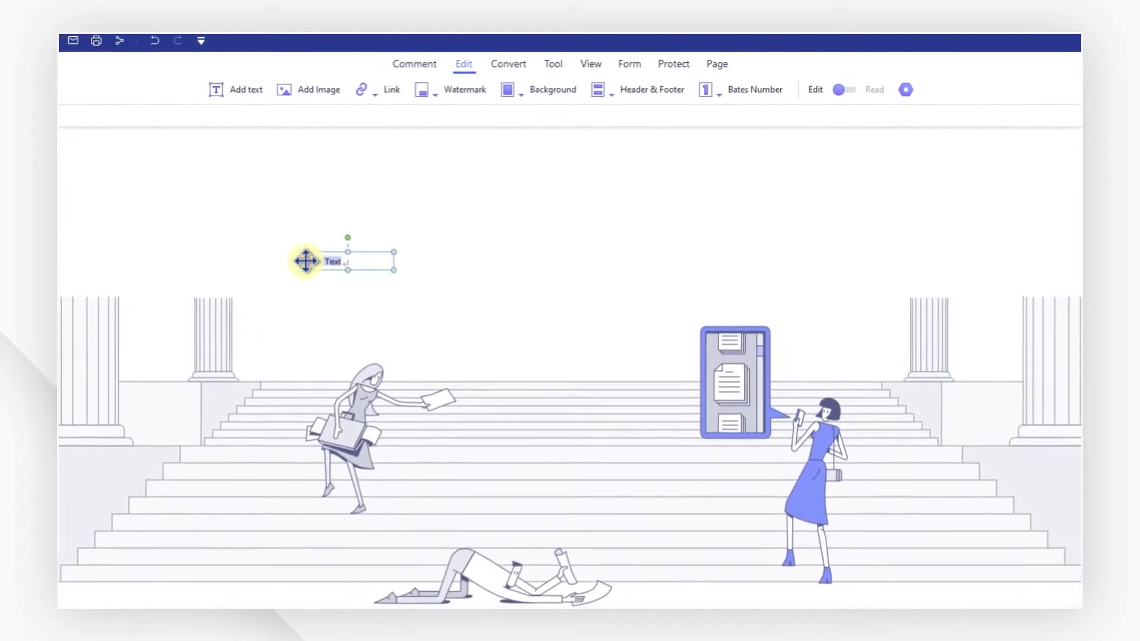
pyautogui.write('New Text')
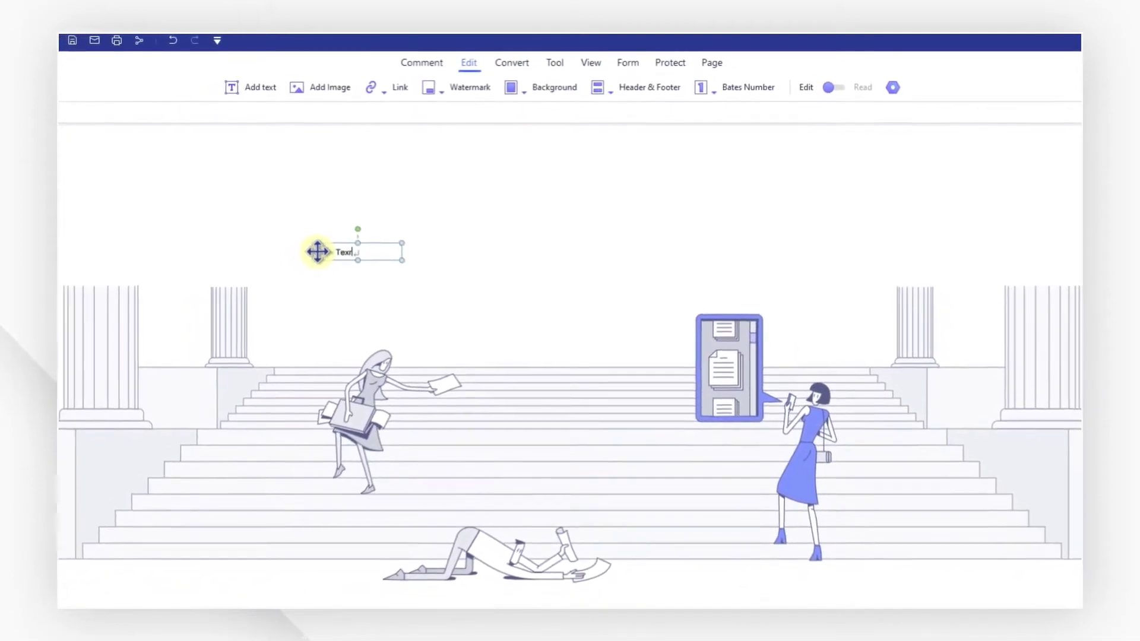
# Style 'New Text' as Helvetica, size 10.5, in olive.
pyautogui.click(330, 247)
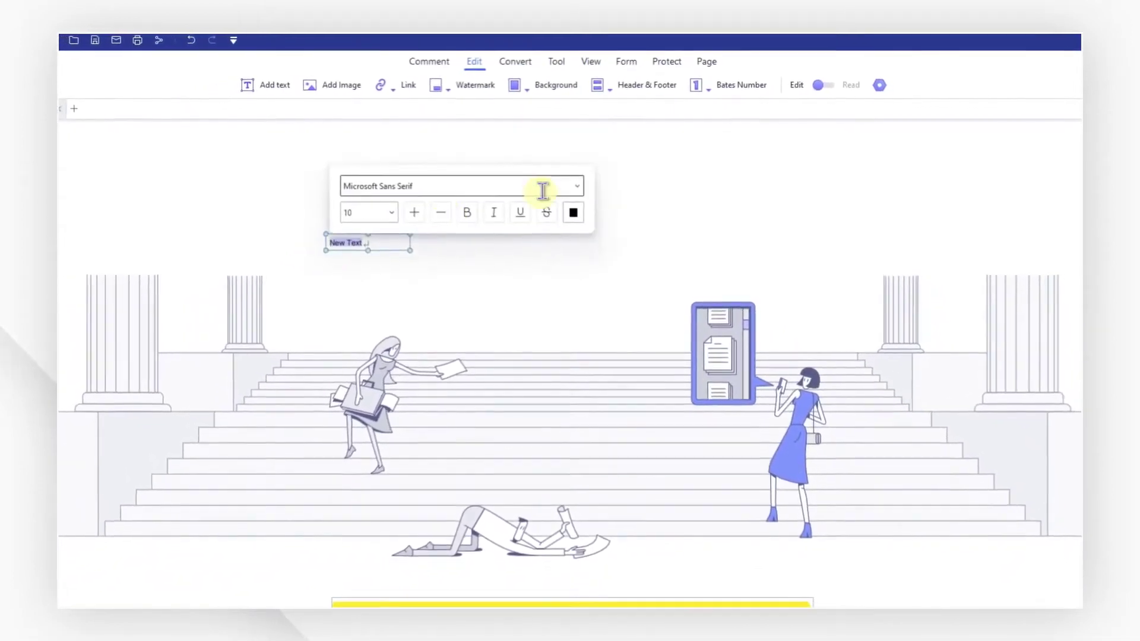
pyautogui.click(577, 186)
pyautogui.click(478, 295)
pyautogui.click(399, 208)
pyautogui.click(381, 319)
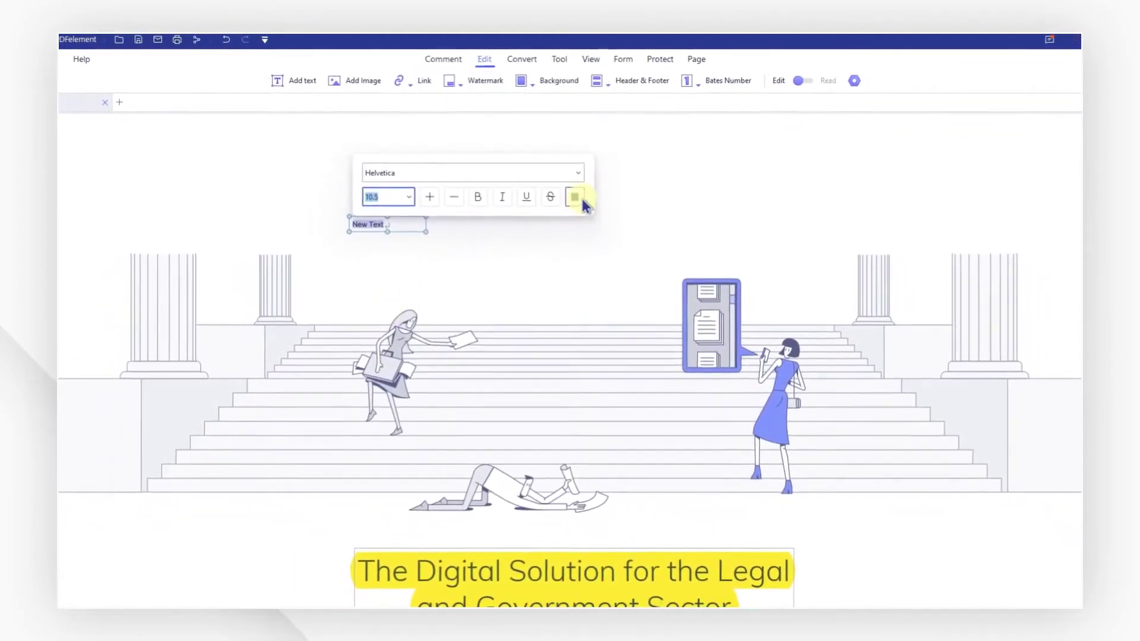
pyautogui.click(574, 201)
pyautogui.click(593, 249)
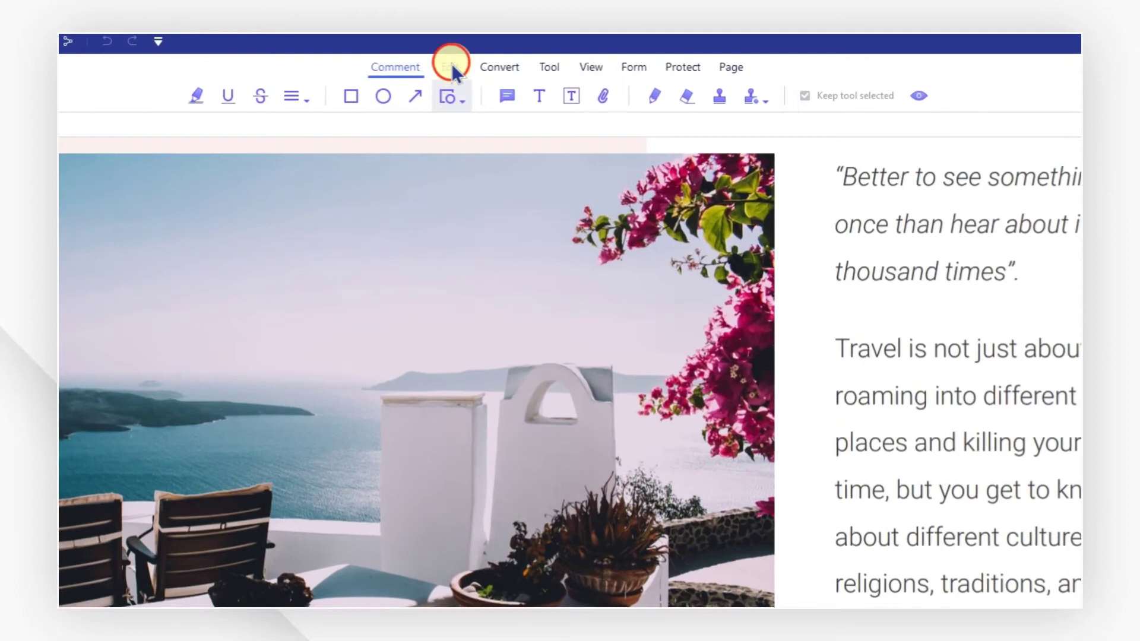
# Switch to paragraph editing mode and delete the quote paragraph's text.
pyautogui.click(496, 56)
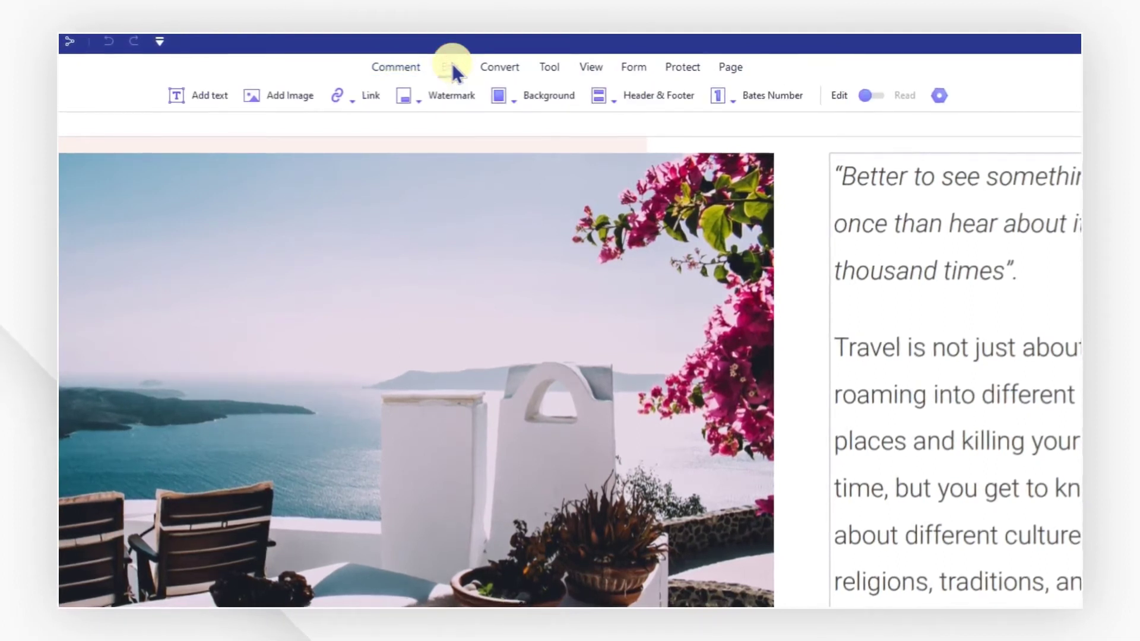
pyautogui.click(708, 100)
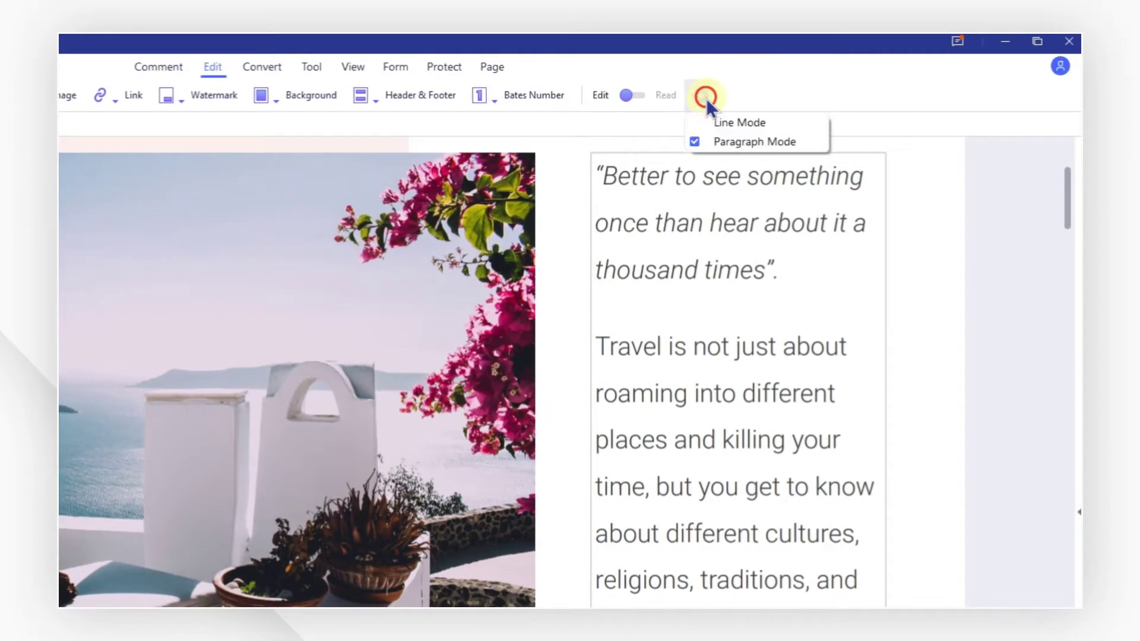
pyautogui.click(725, 140)
pyautogui.moveTo(789, 265); pyautogui.dragTo(654, 194)
pyautogui.press('BackSpace')
# Reduce the travel paragraph's font size to 10.5 pt.
pyautogui.moveTo(604, 249); pyautogui.dragTo(754, 390)
pyautogui.hotkey('ctrl', 'a')
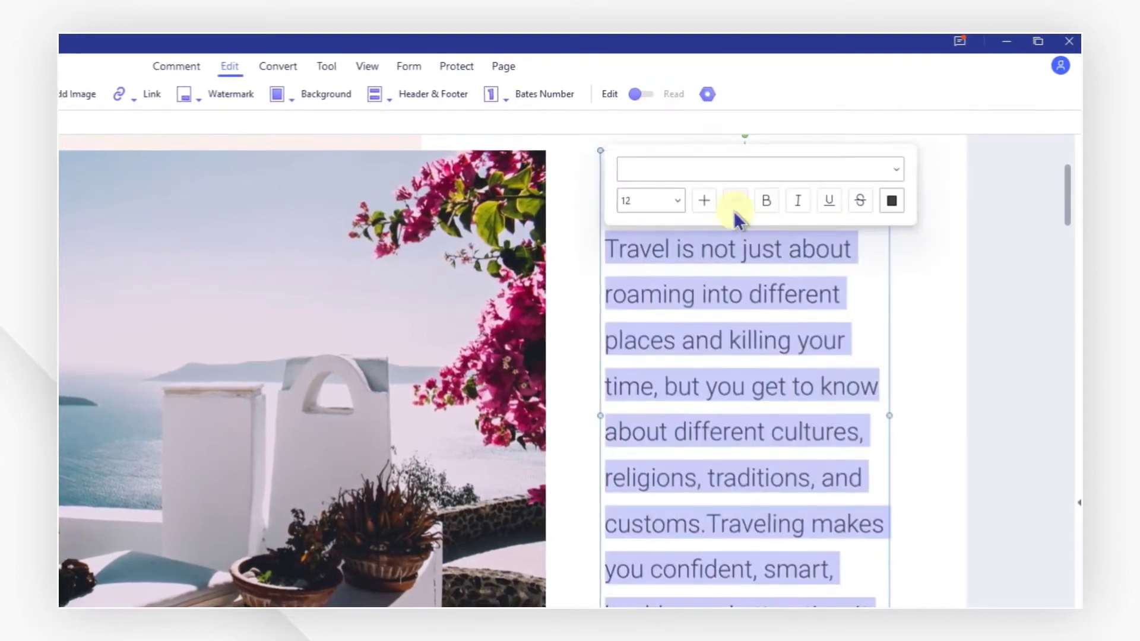
pyautogui.click(734, 200)
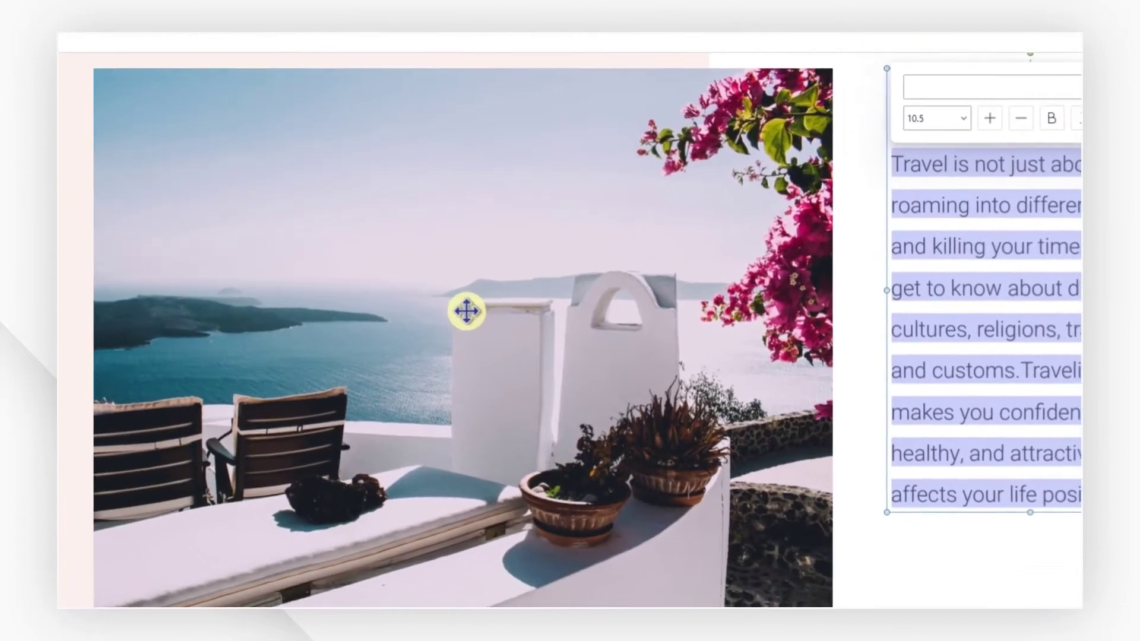
# Delete the photo beside the paragraph and its leftover grey placeholder.
pyautogui.click(181, 393)
pyautogui.rightClick(496, 305)
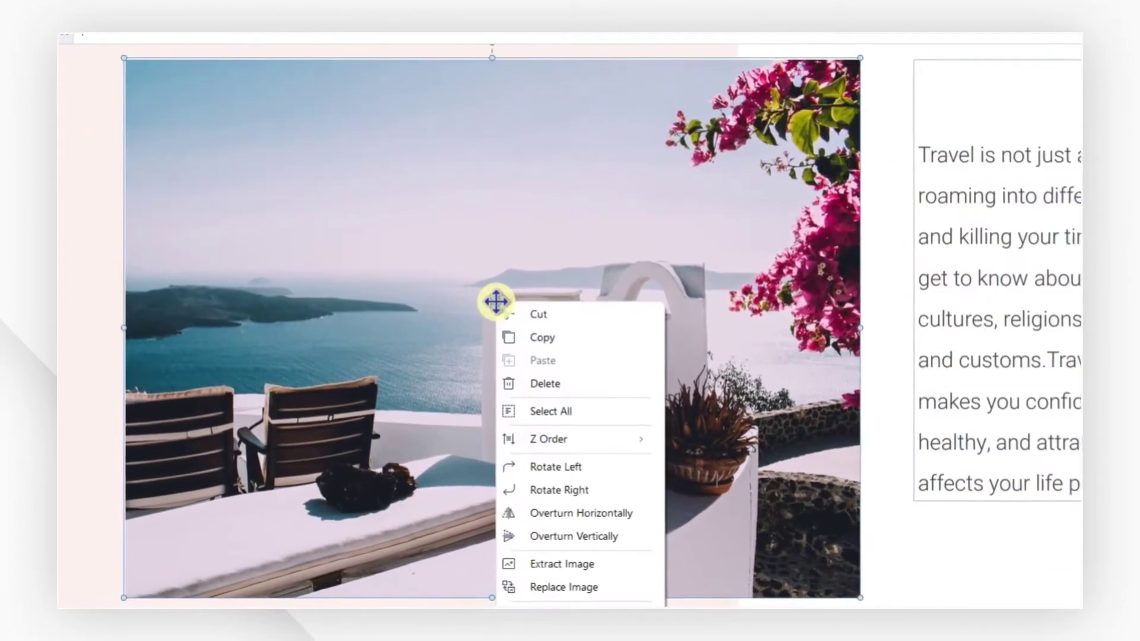
pyautogui.click(534, 371)
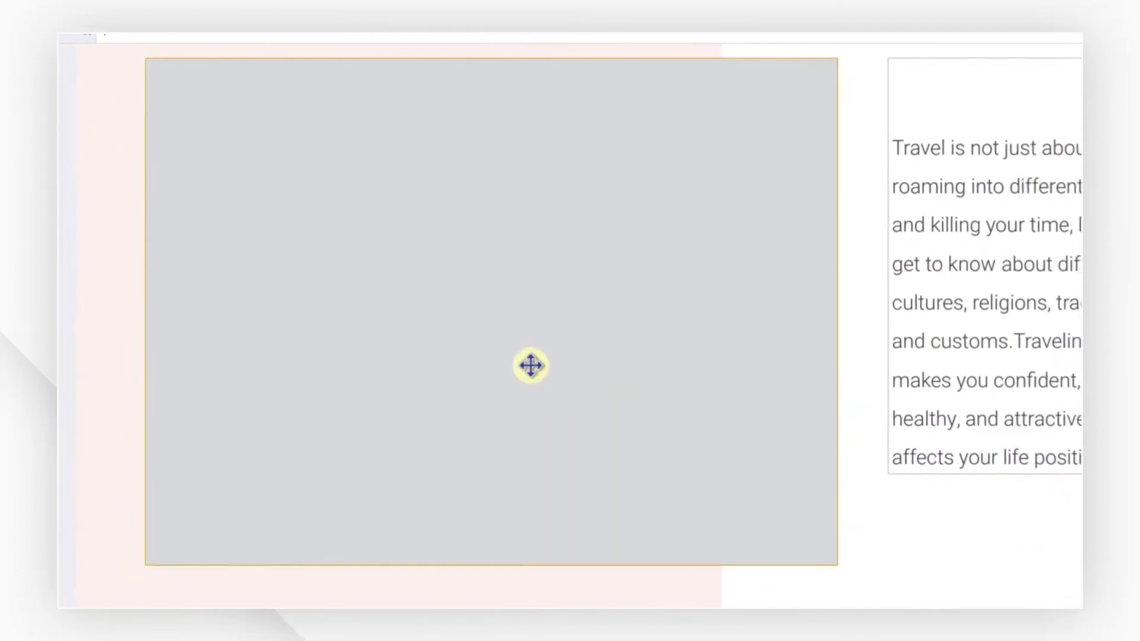
pyautogui.rightClick(529, 364)
pyautogui.click(565, 425)
# Narrow the pink background block to a thin strip and show page thumbnails.
pyautogui.moveTo(701, 291); pyautogui.dragTo(461, 319)
pyautogui.moveTo(438, 550); pyautogui.dragTo(248, 587)
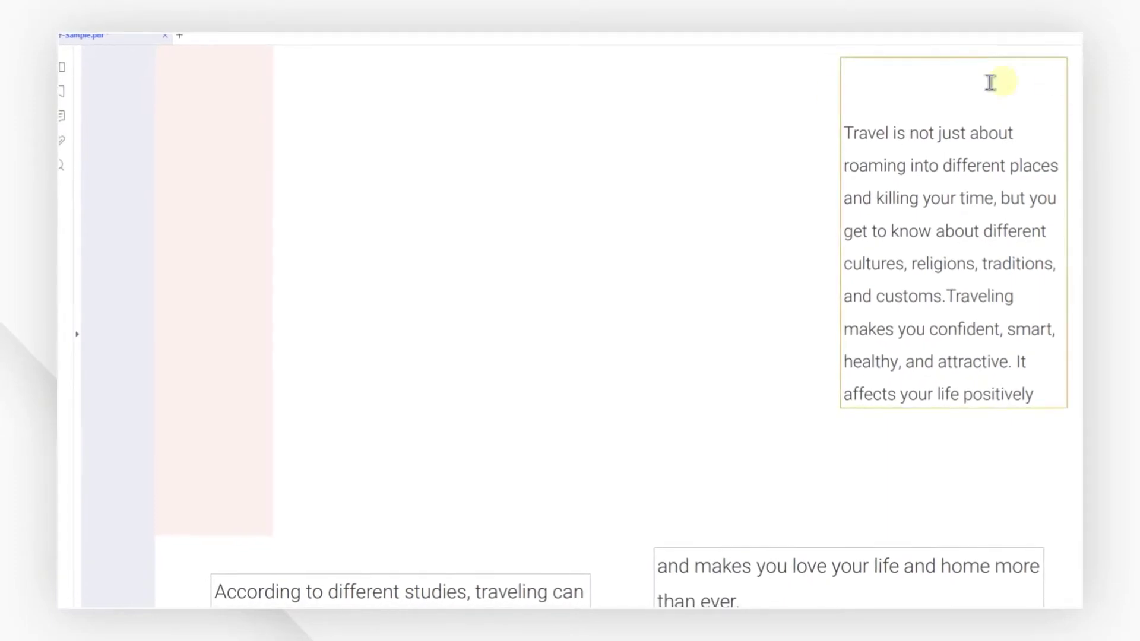
pyautogui.click(68, 64)
pyautogui.moveTo(208, 199); pyautogui.dragTo(208, 314)
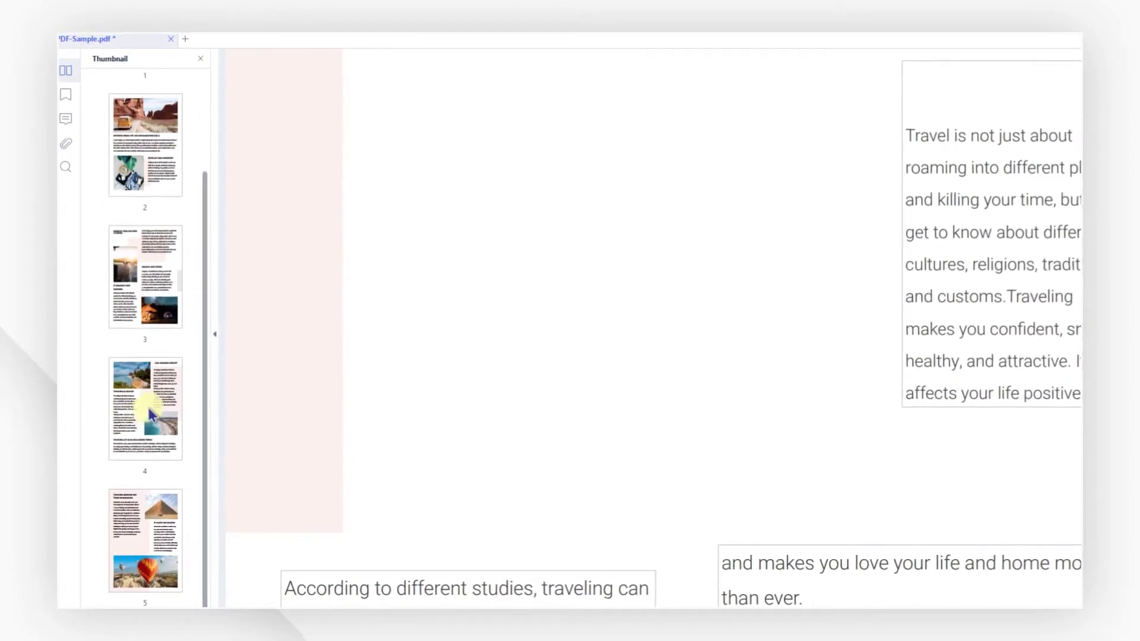
# Delete pages 2 and 3 of PDF-Sample.pdf, leaving a three-page document.
pyautogui.click(755, 56)
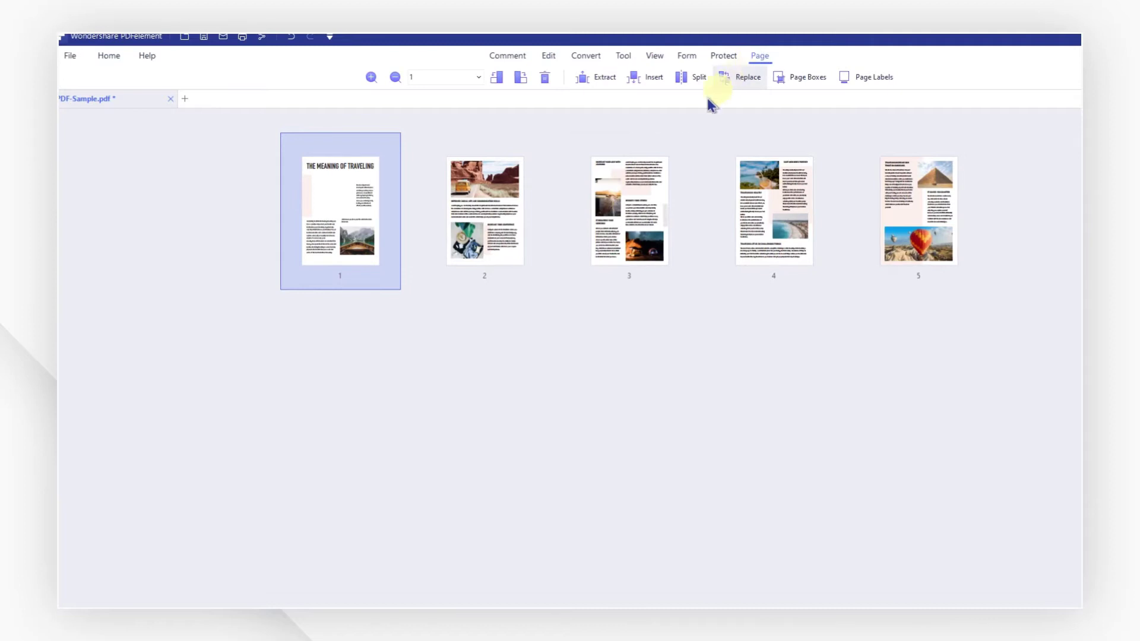
pyautogui.moveTo(454, 332); pyautogui.dragTo(669, 196)
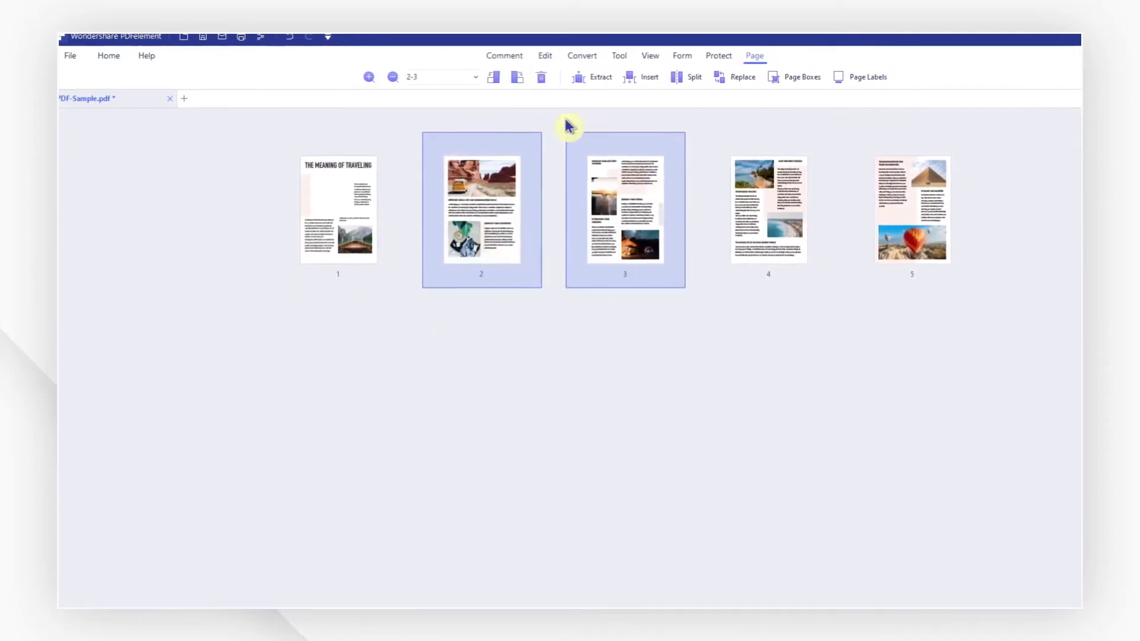
pyautogui.click(536, 76)
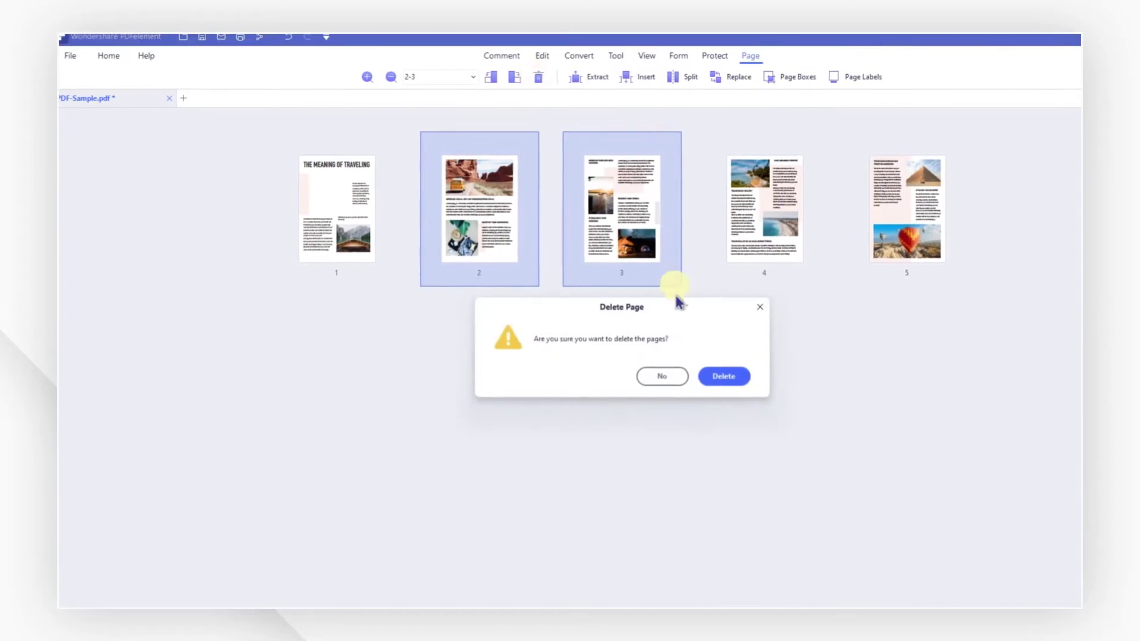
pyautogui.click(713, 374)
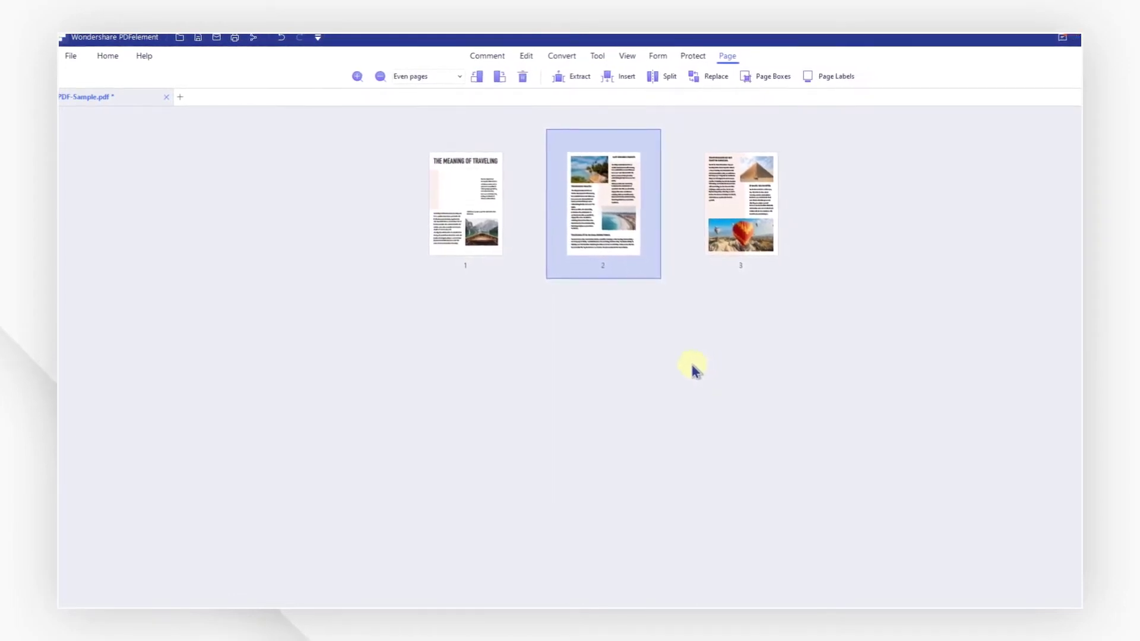
pyautogui.click(594, 56)
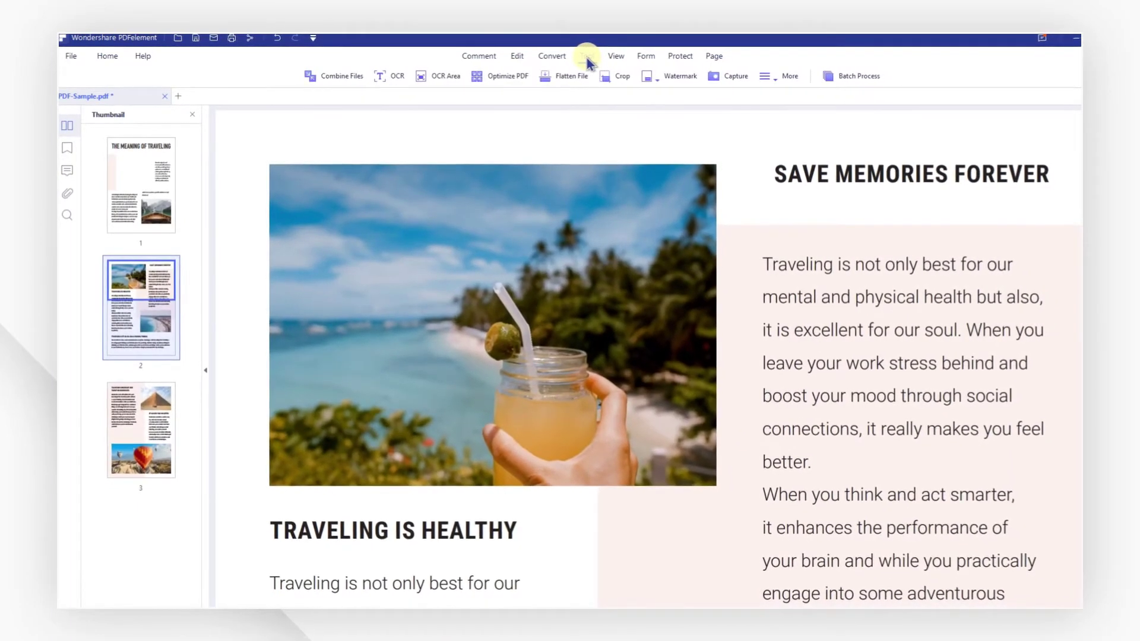
# Optimize PDF-Sample.pdf with High compression, shrinking it from 4.73 MB to 137.99 KB.
pyautogui.click(511, 78)
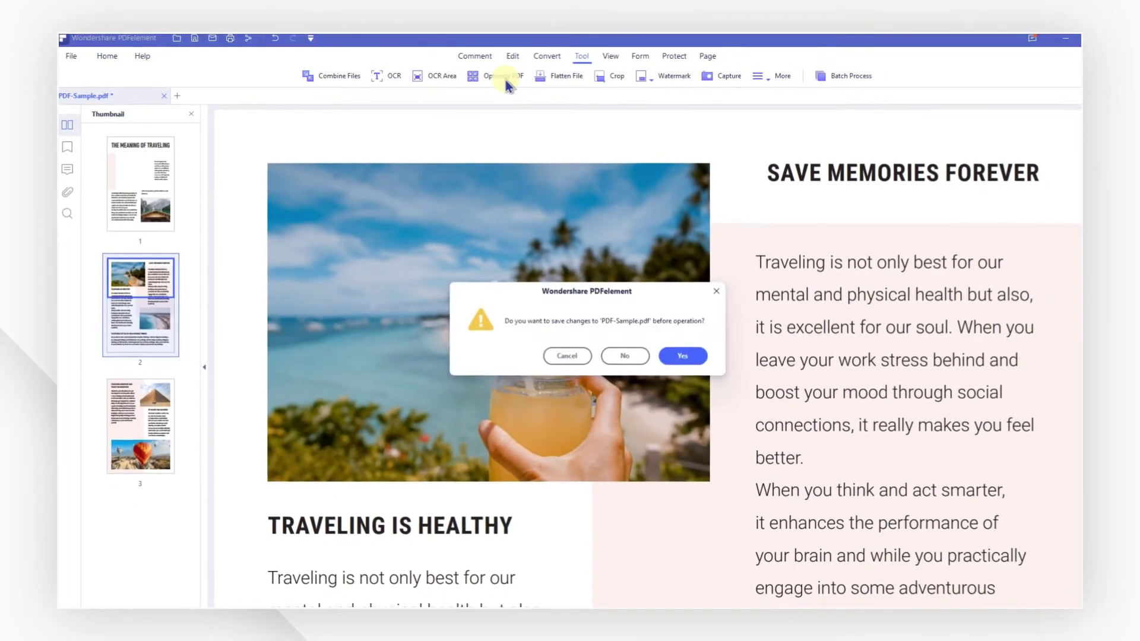
pyautogui.click(619, 354)
pyautogui.click(677, 329)
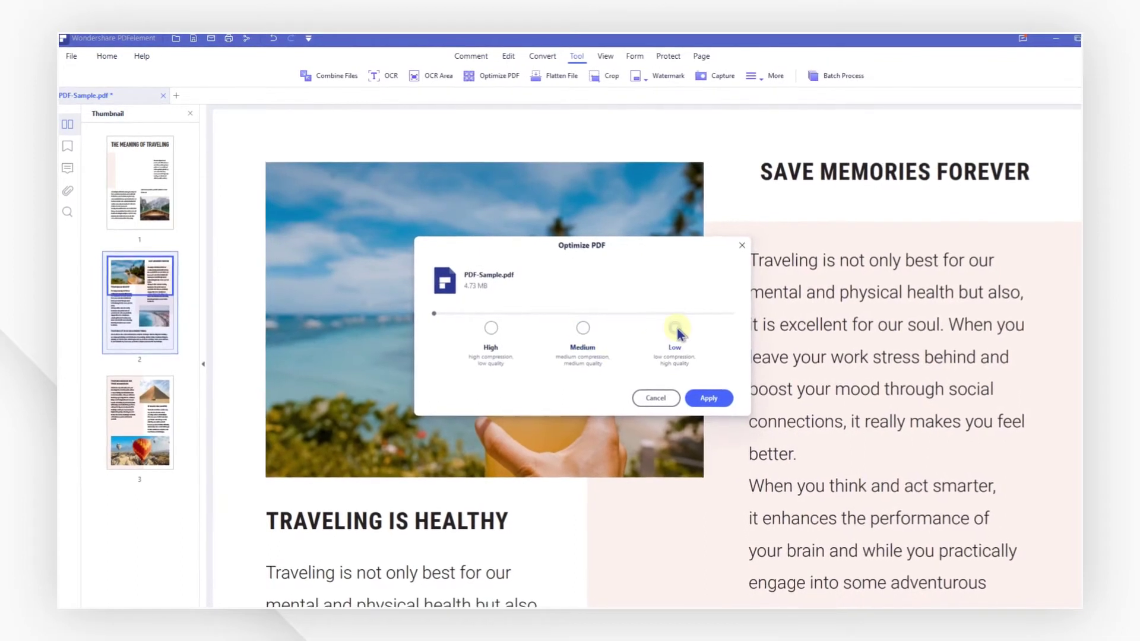
pyautogui.click(582, 327)
pyautogui.click(491, 327)
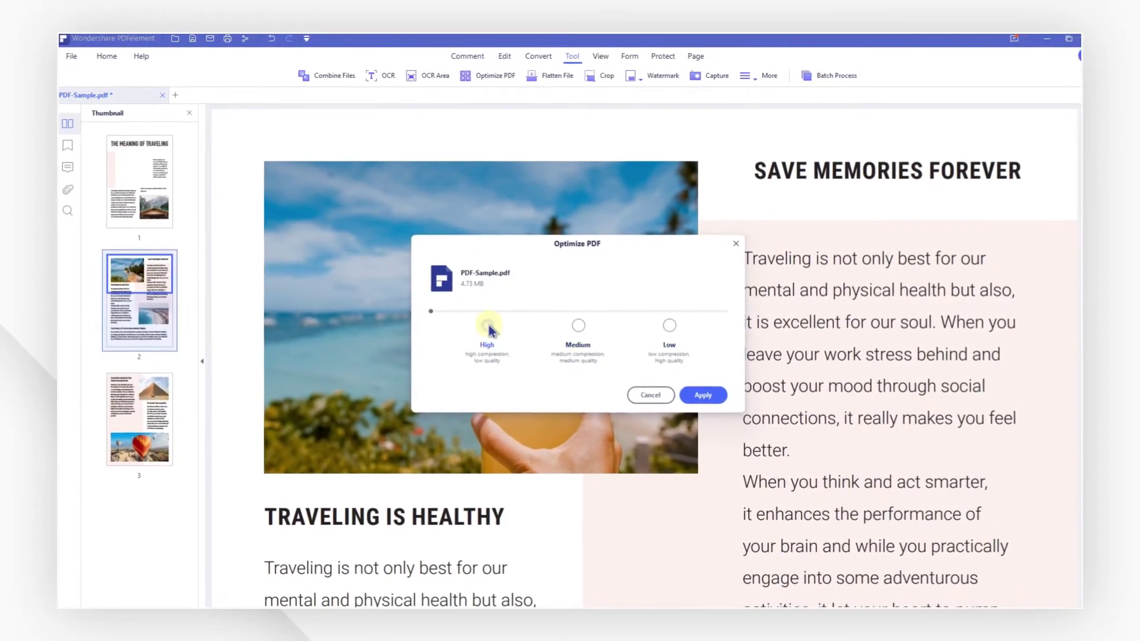
pyautogui.click(692, 392)
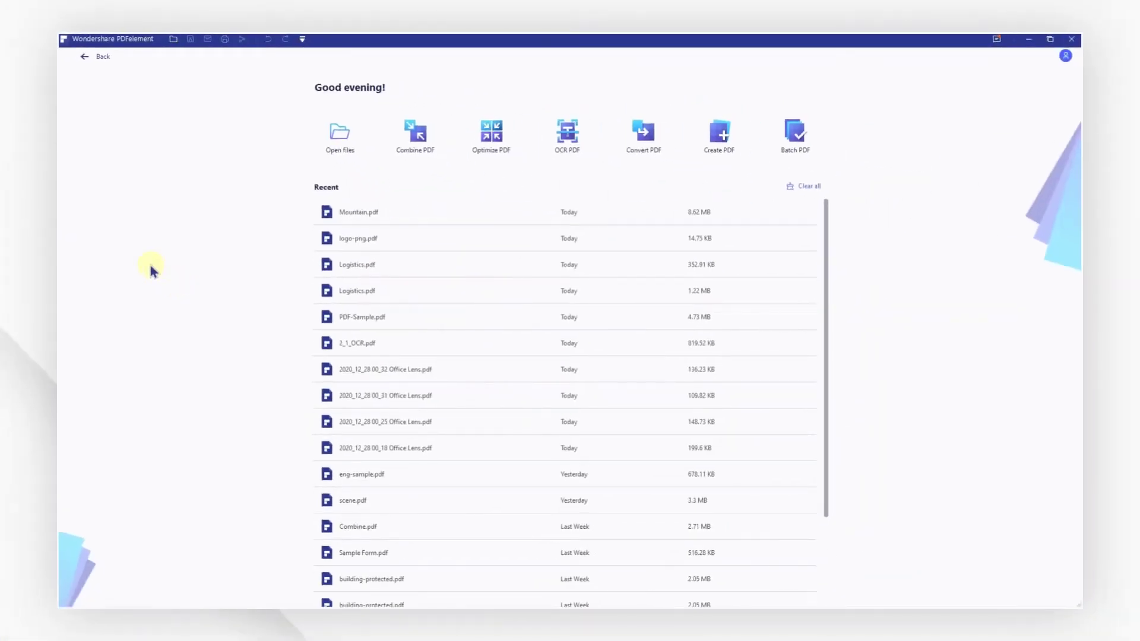
# Open Mountain.pdf and select pages 2 and 3 in the page view.
pyautogui.click(317, 135)
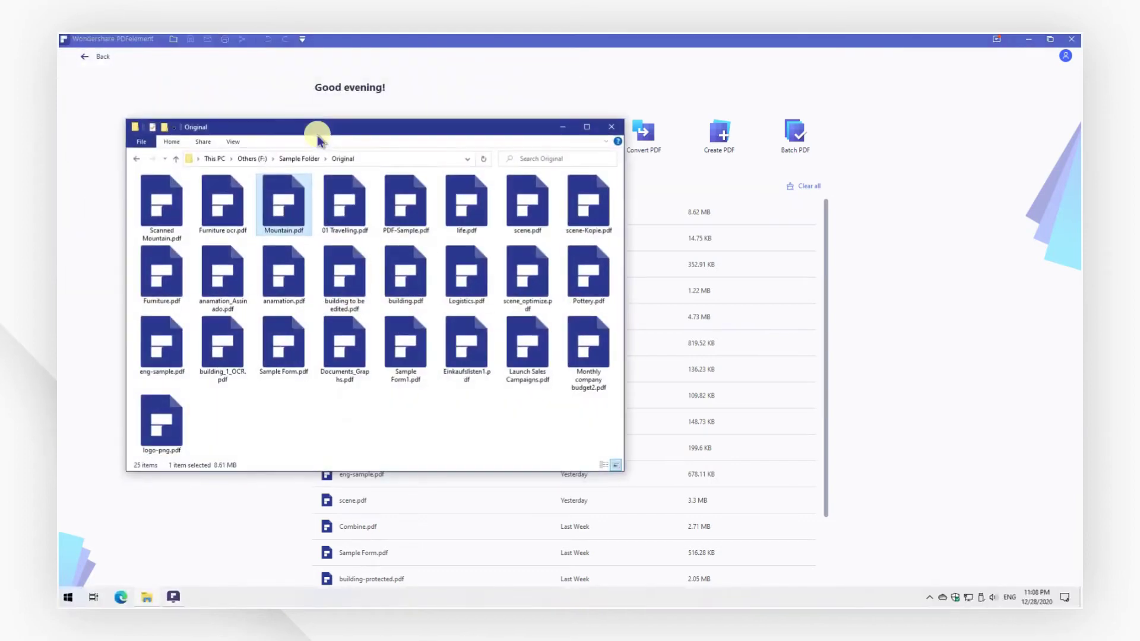
pyautogui.moveTo(285, 201); pyautogui.dragTo(991, 327)
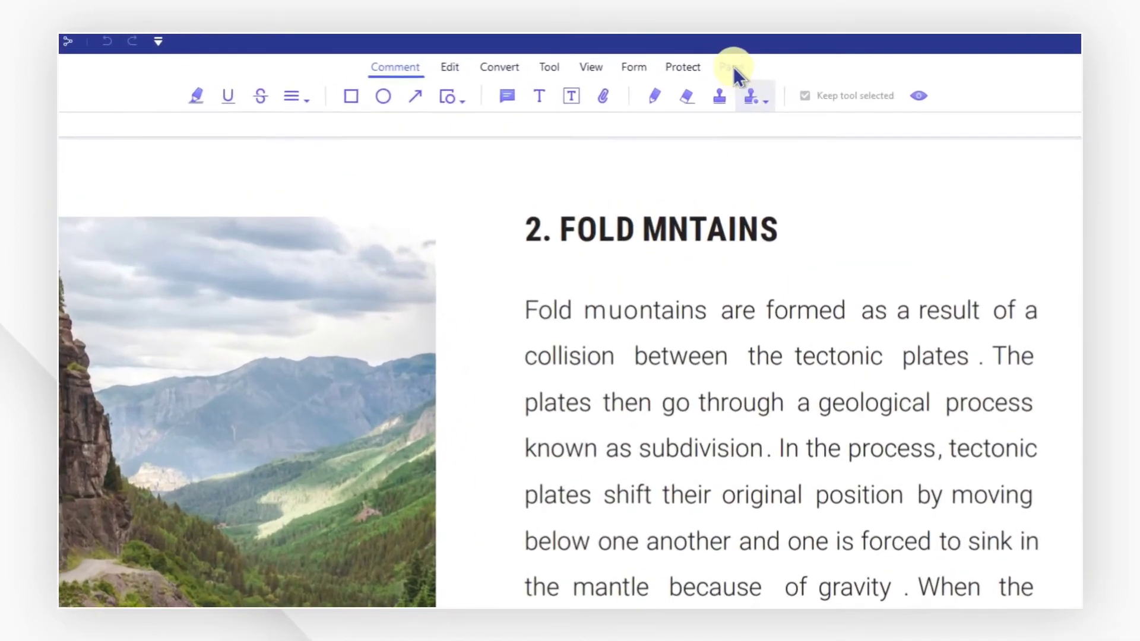
pyautogui.click(684, 56)
pyautogui.click(504, 285)
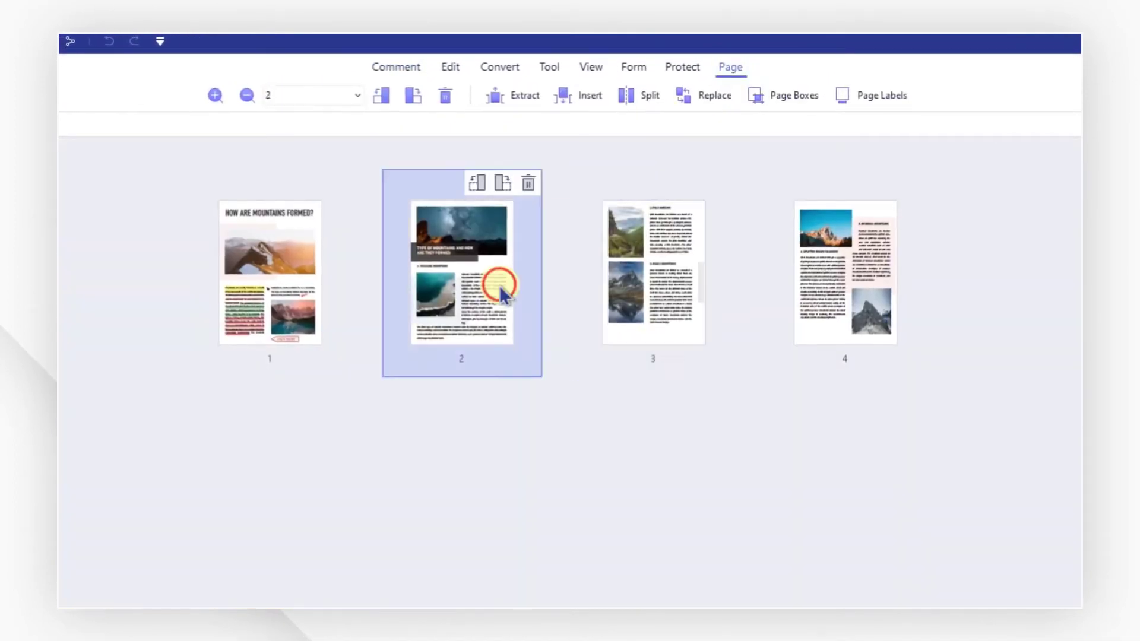
pyautogui.keyDown('shift'); pyautogui.click(664, 304); pyautogui.keyUp('shift')
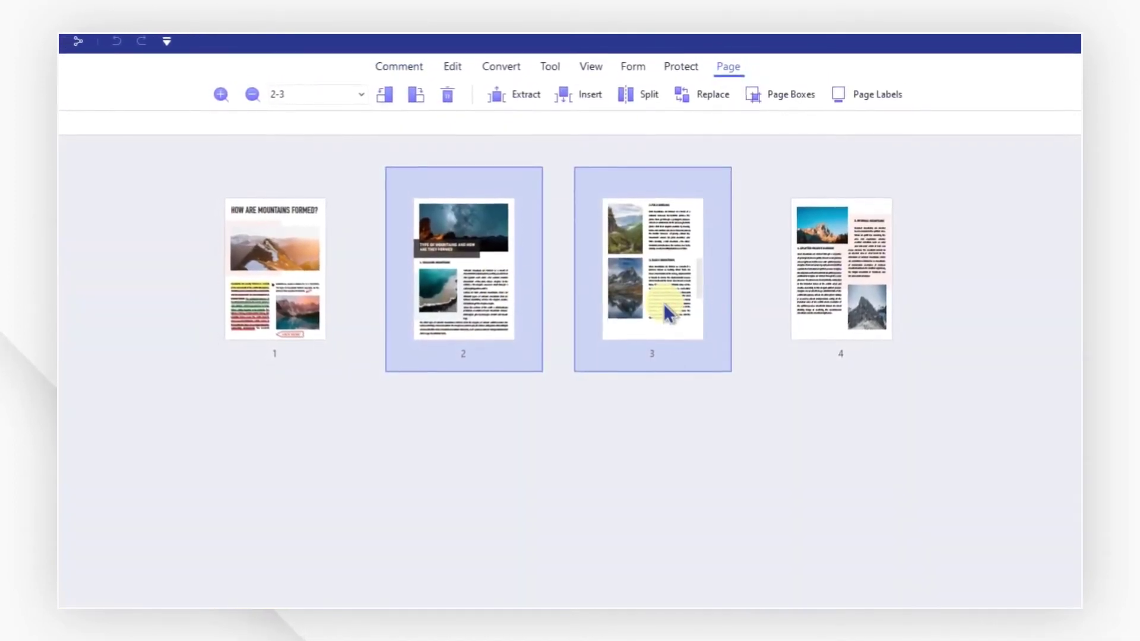
# Set the CropBox margins for pages 2 and 3, about 0.3 cm each.
pyautogui.click(815, 89)
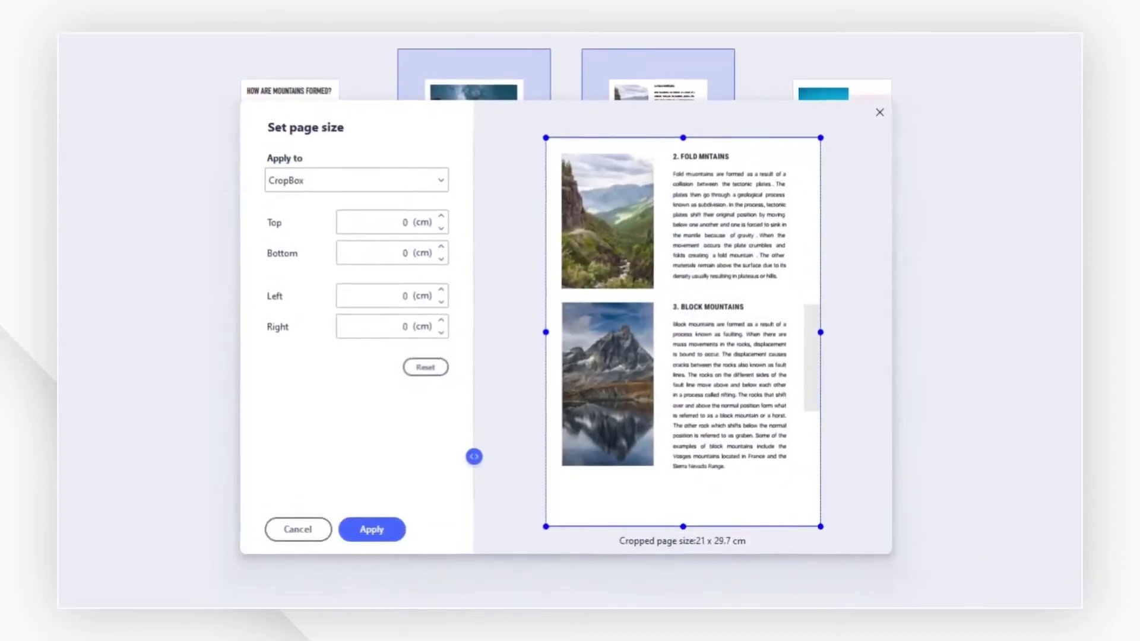
pyautogui.click(439, 293)
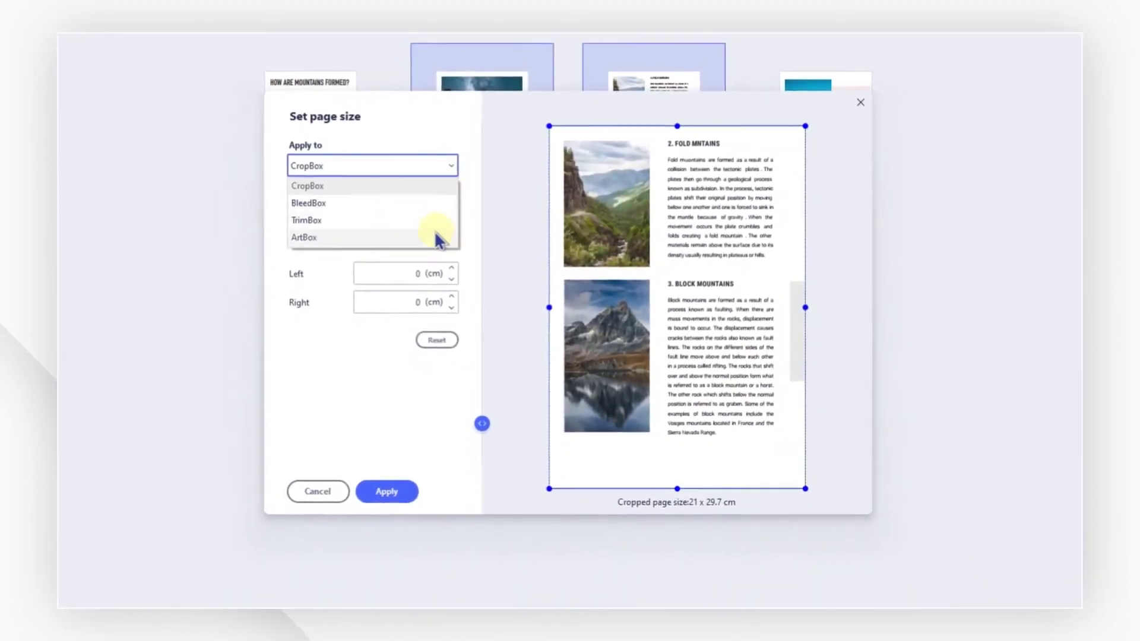
pyautogui.click(447, 184)
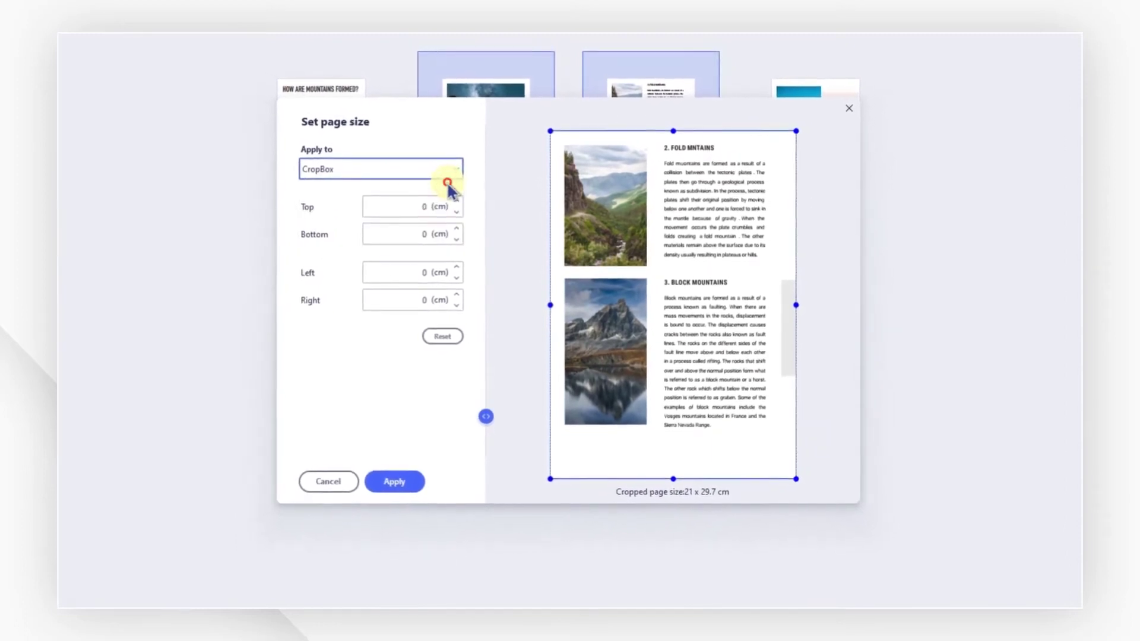
pyautogui.click(454, 267)
pyautogui.click(460, 268)
pyautogui.click(460, 268)
pyautogui.click(460, 294)
pyautogui.click(460, 294)
pyautogui.click(460, 294)
pyautogui.click(460, 204)
pyautogui.click(460, 204)
pyautogui.click(460, 204)
pyautogui.click(466, 236)
pyautogui.click(466, 236)
pyautogui.click(465, 236)
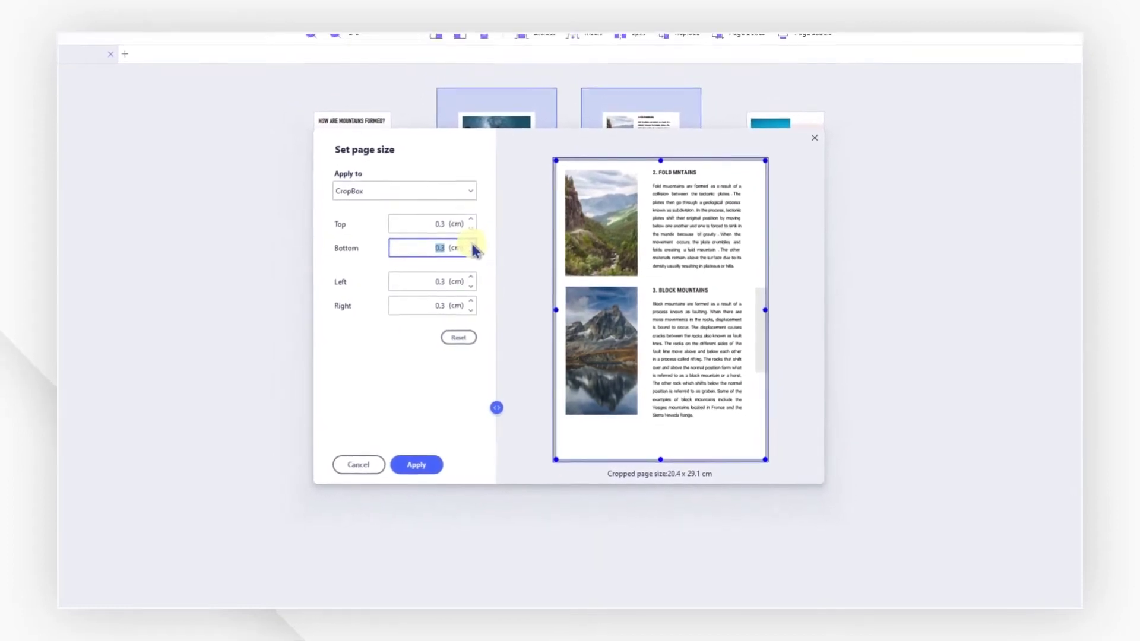
# Drag the crop edges inward and apply the 18.82 x 25.76 cm crop.
pyautogui.moveTo(555, 159); pyautogui.dragTo(559, 162)
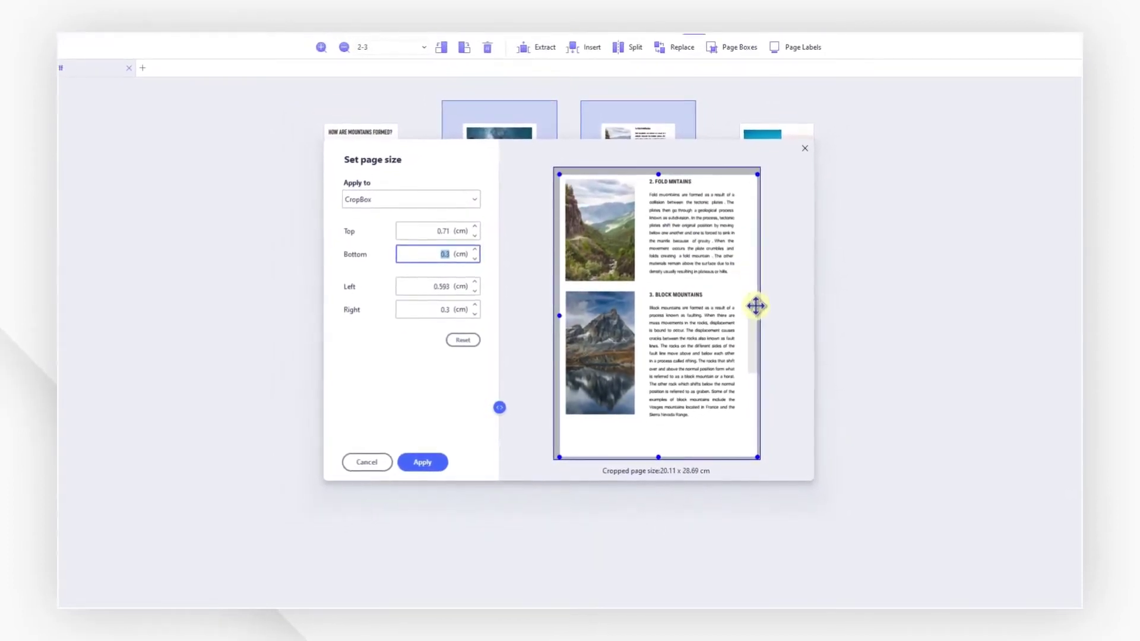
pyautogui.moveTo(756, 321); pyautogui.dragTo(742, 320)
pyautogui.moveTo(652, 444); pyautogui.dragTo(660, 428)
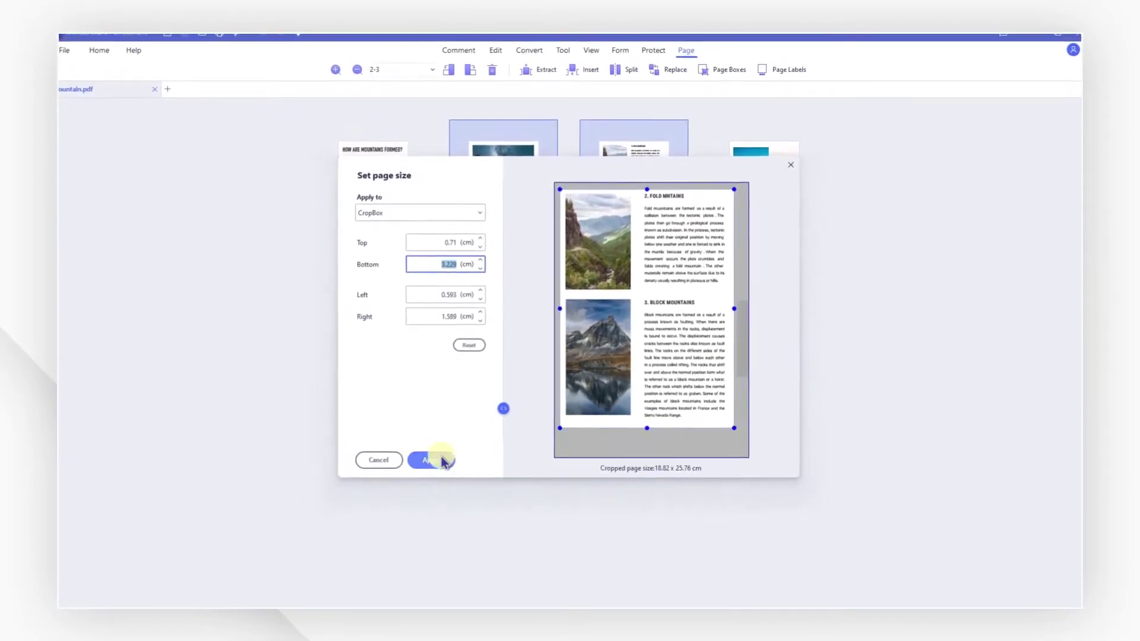
pyautogui.click(439, 460)
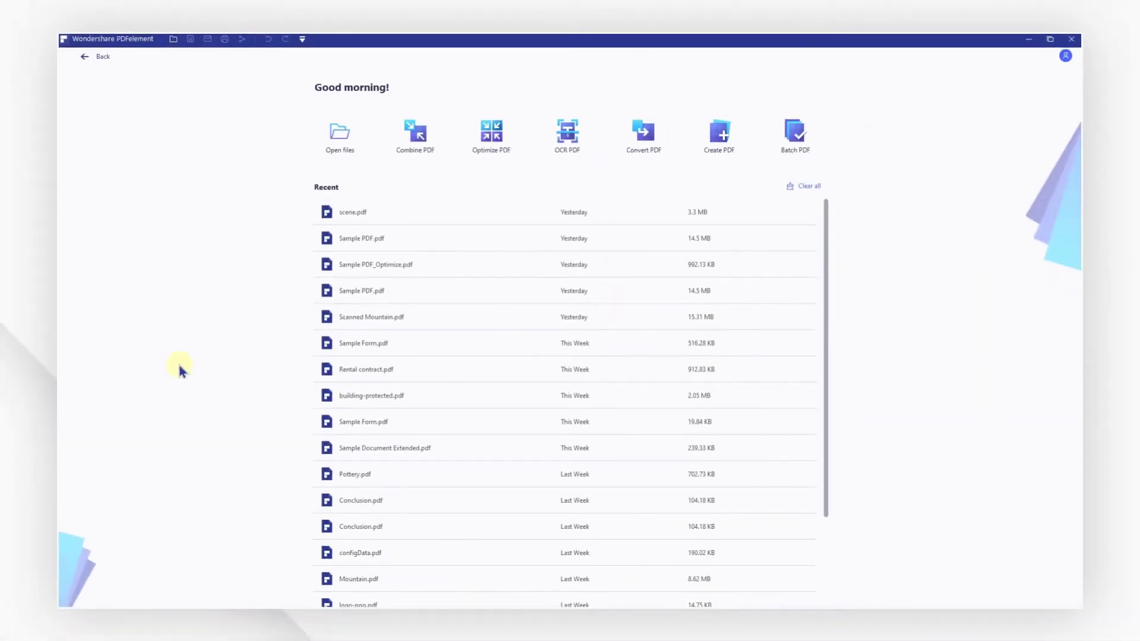
# Open Documents_Graphs.pdf.
pyautogui.click(345, 143)
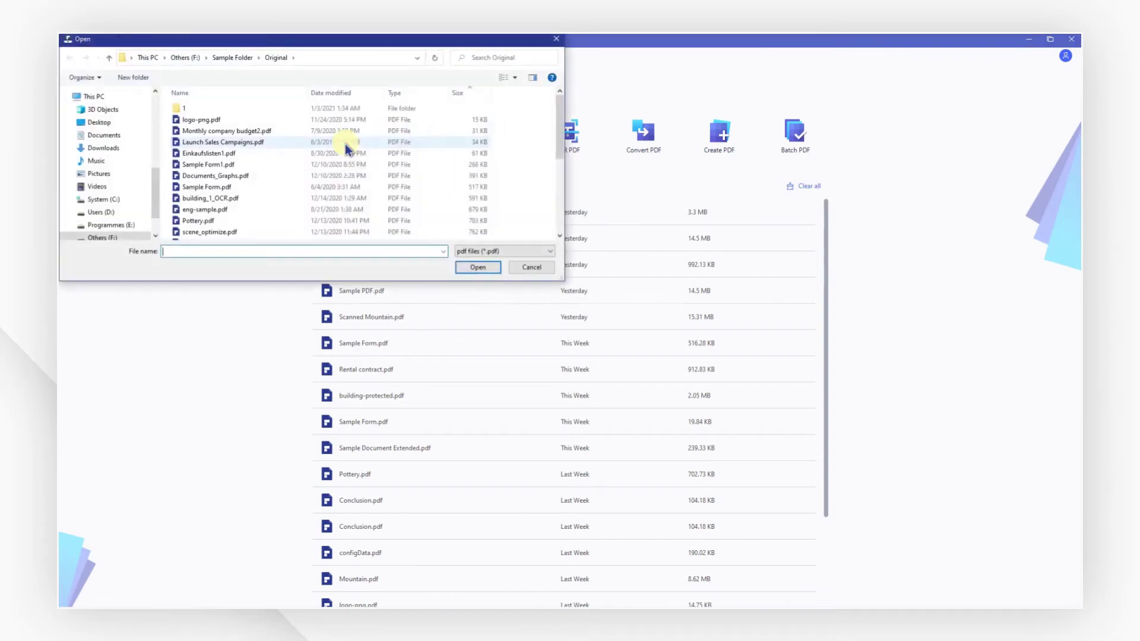
pyautogui.click(279, 177)
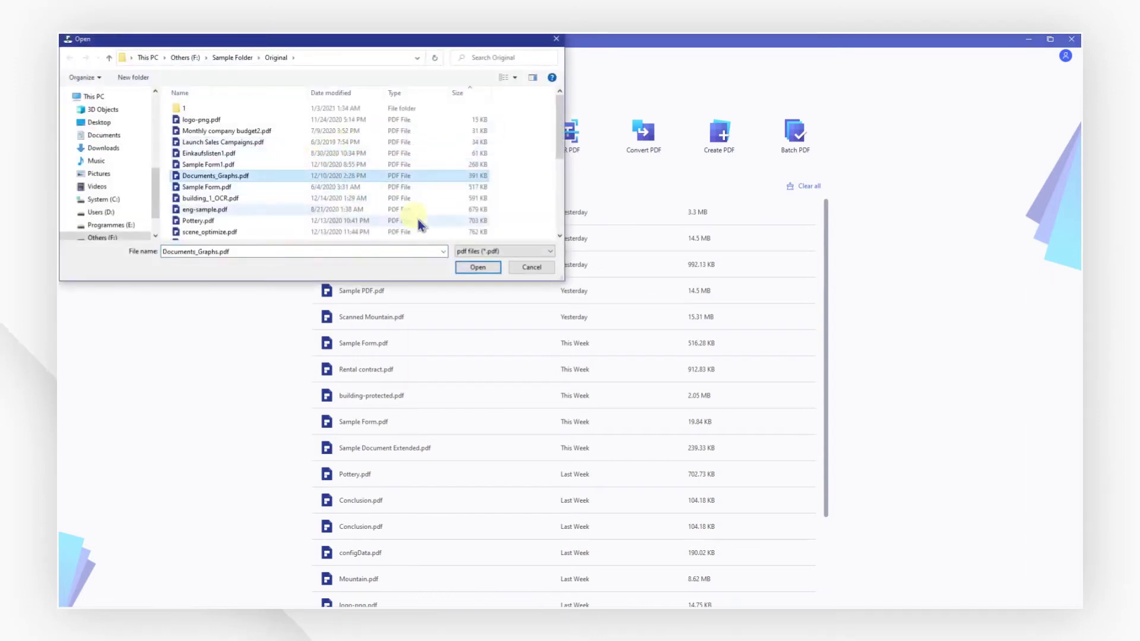
pyautogui.click(480, 267)
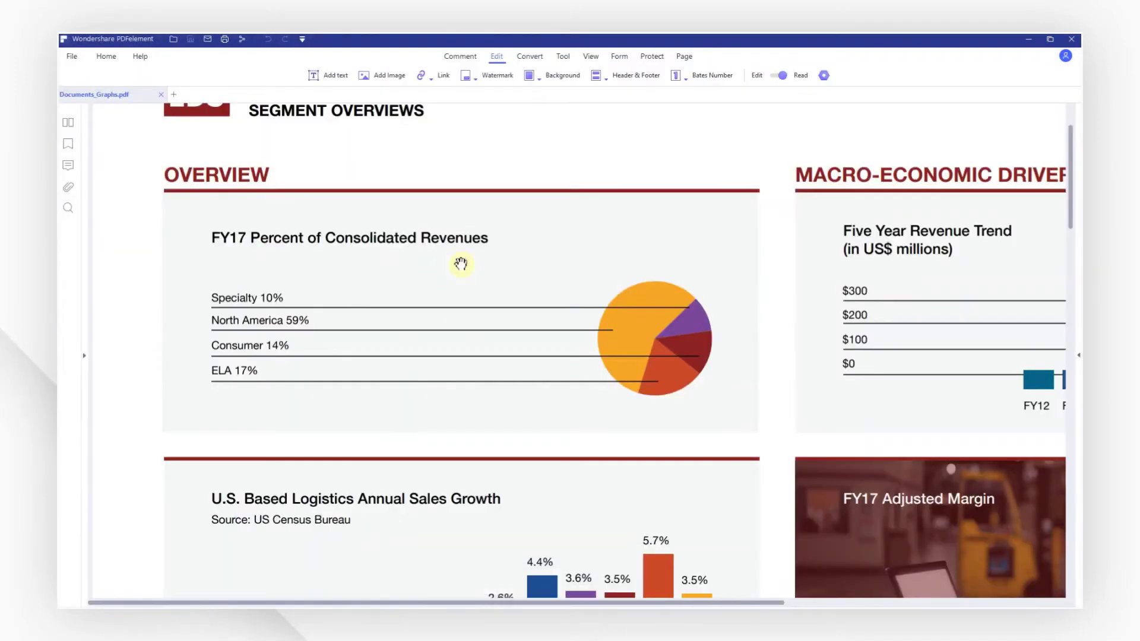
# Mark the pie chart percentages 10%, 59%, 14% and 17% and permanently redact them.
pyautogui.click(657, 57)
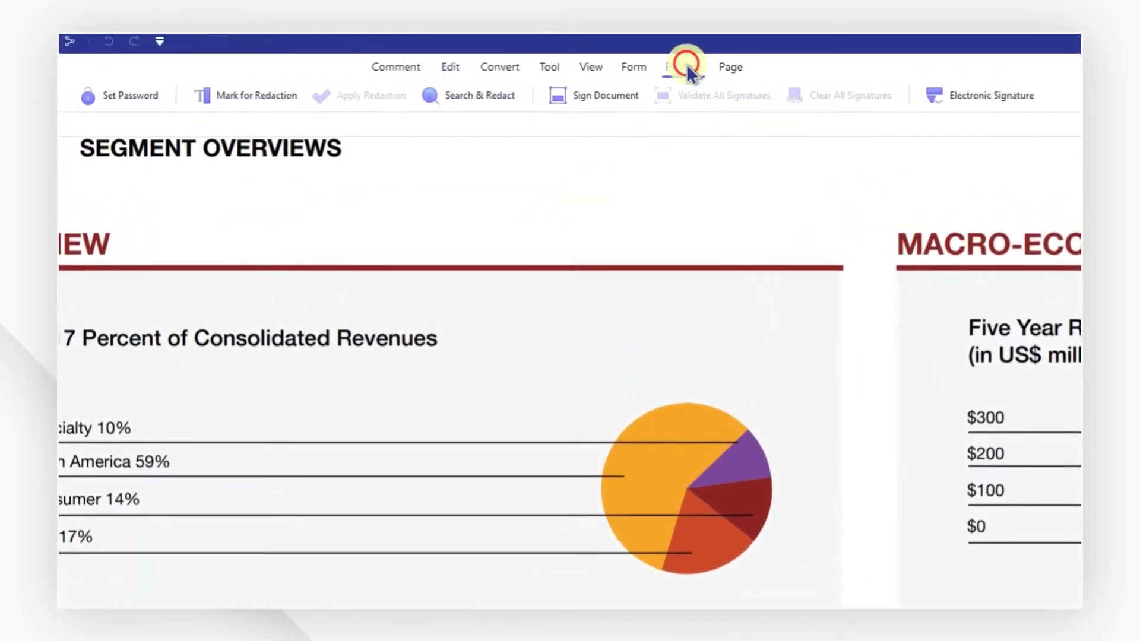
pyautogui.click(282, 92)
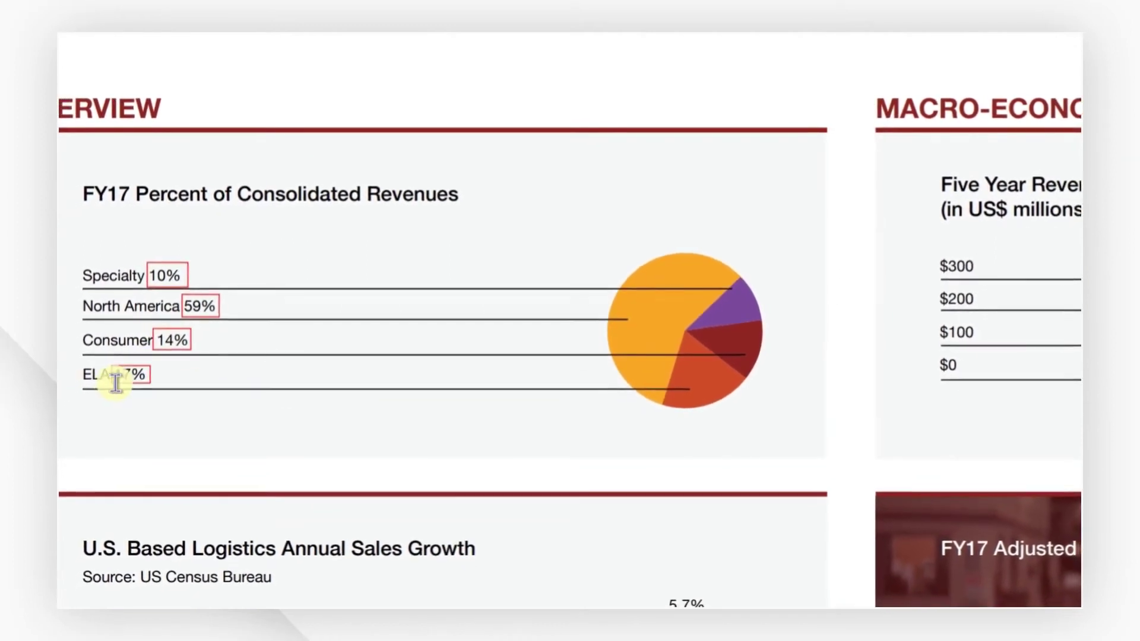
pyautogui.click(394, 90)
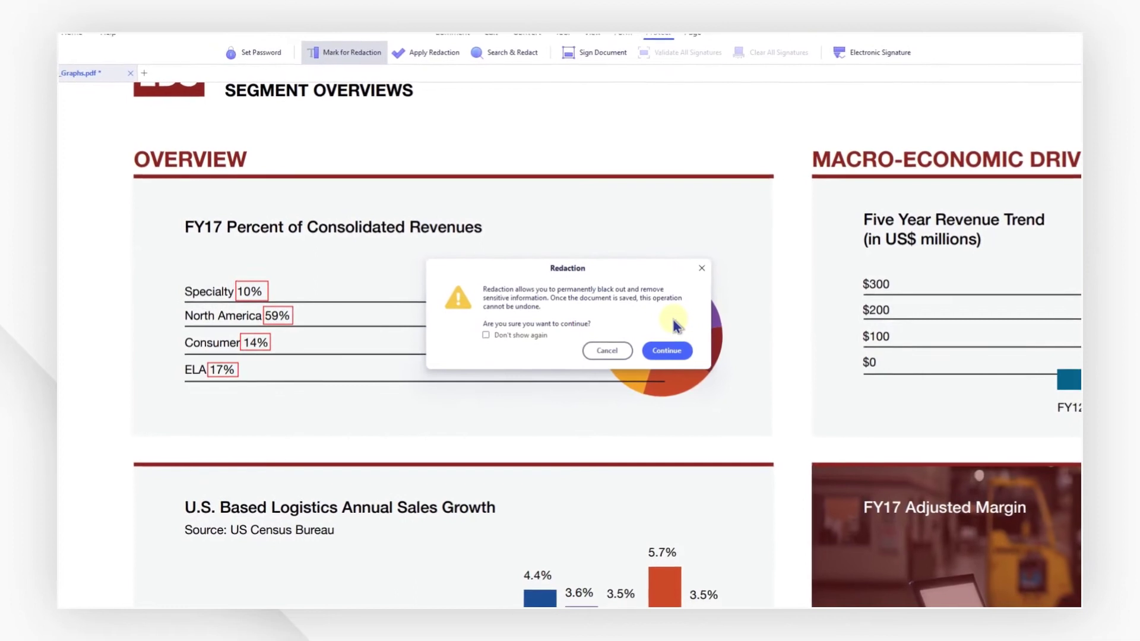
pyautogui.click(666, 351)
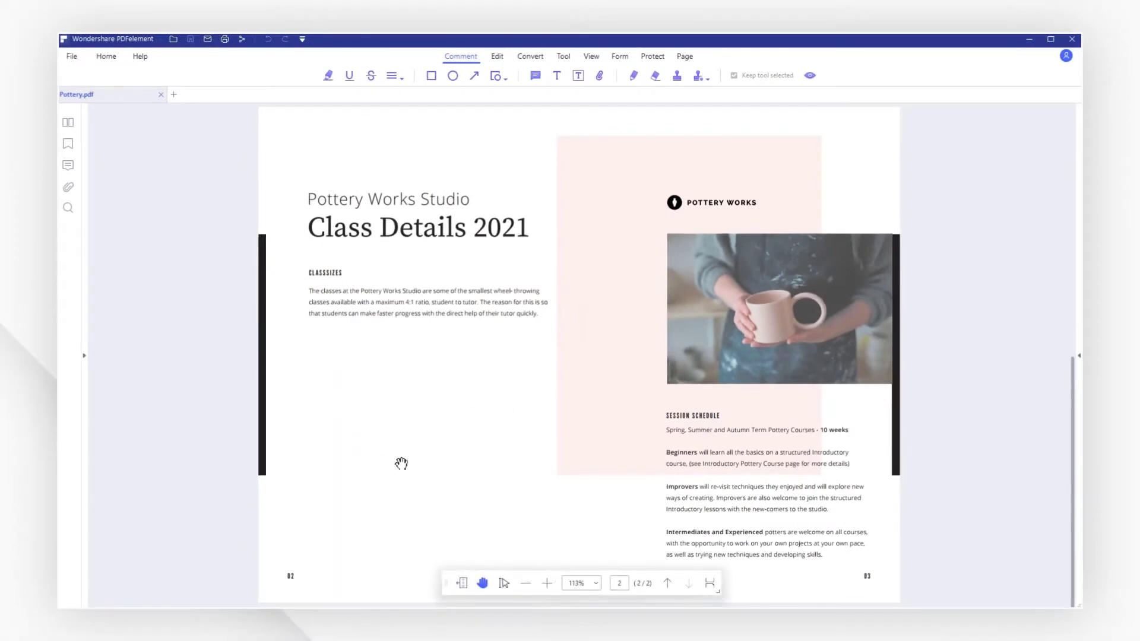
# Enter Edit mode and bring up the Add Image file picker from the page's context menu.
pyautogui.click(497, 57)
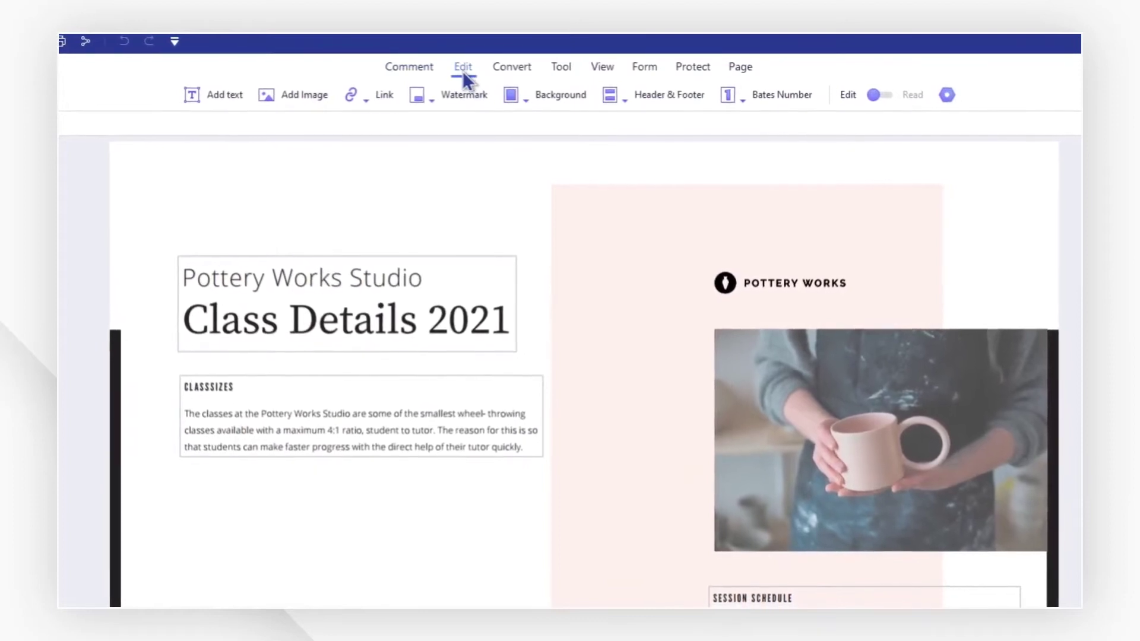
pyautogui.click(292, 98)
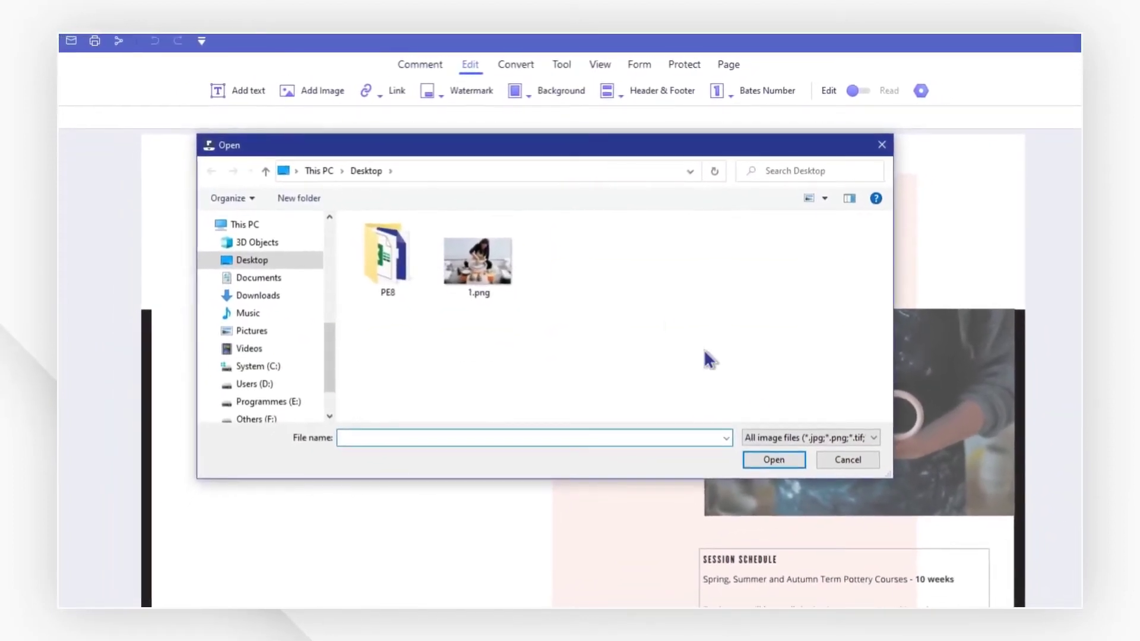
pyautogui.click(771, 437)
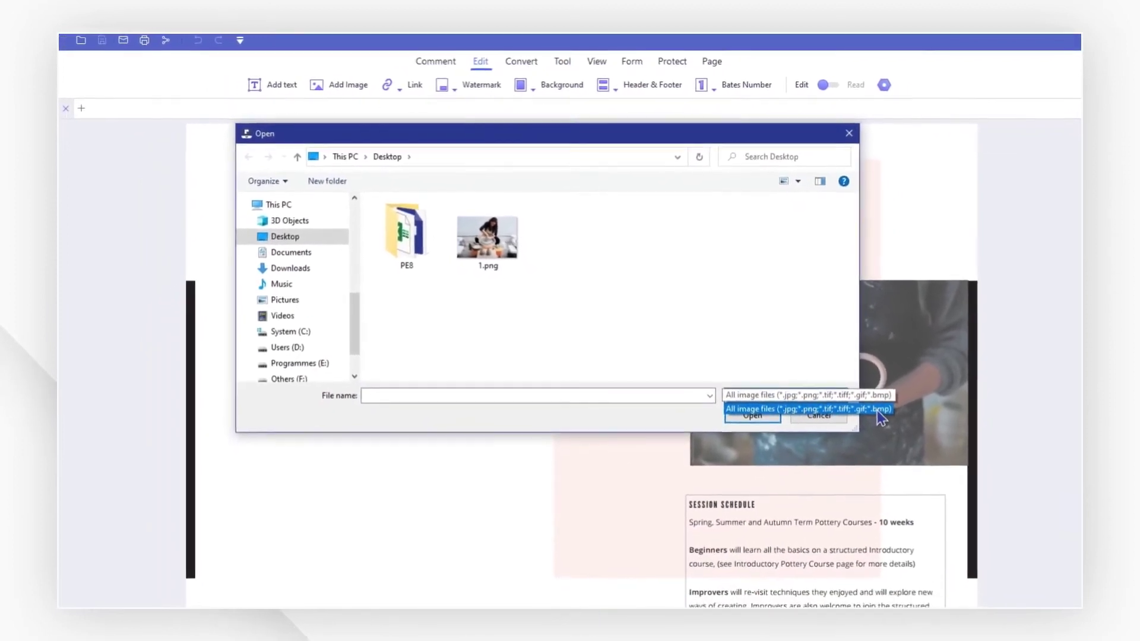
pyautogui.click(822, 403)
pyautogui.click(802, 389)
pyautogui.rightClick(416, 445)
pyautogui.click(457, 563)
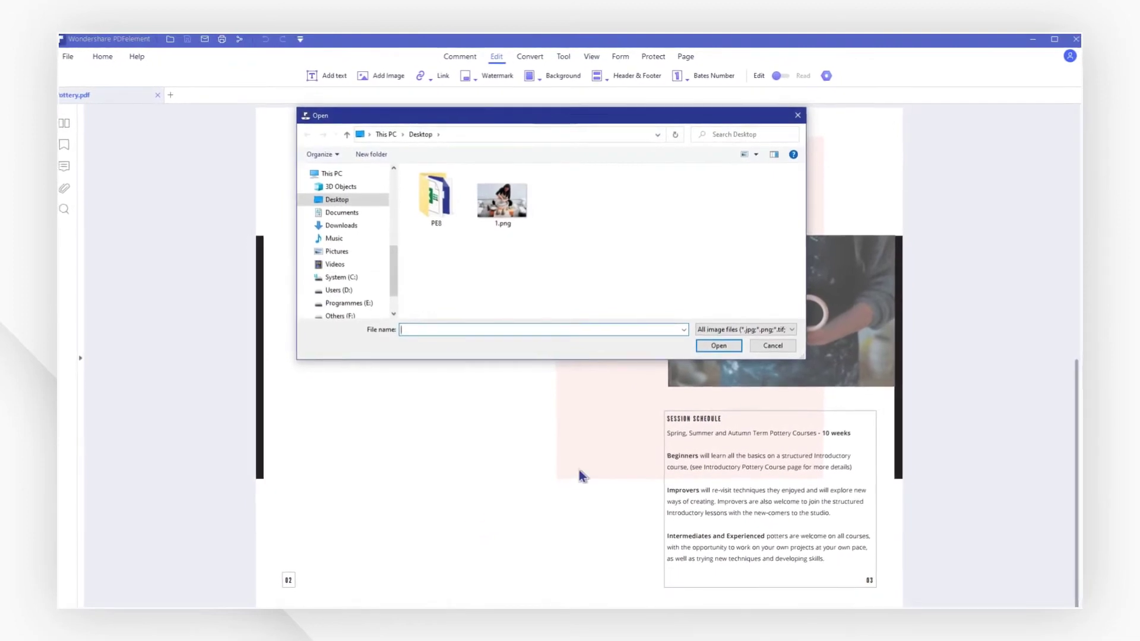
# Drop 1.png from the Desktop onto the Pottery page as an image.
pyautogui.click(761, 348)
pyautogui.hotkey('alt', 'Tab')
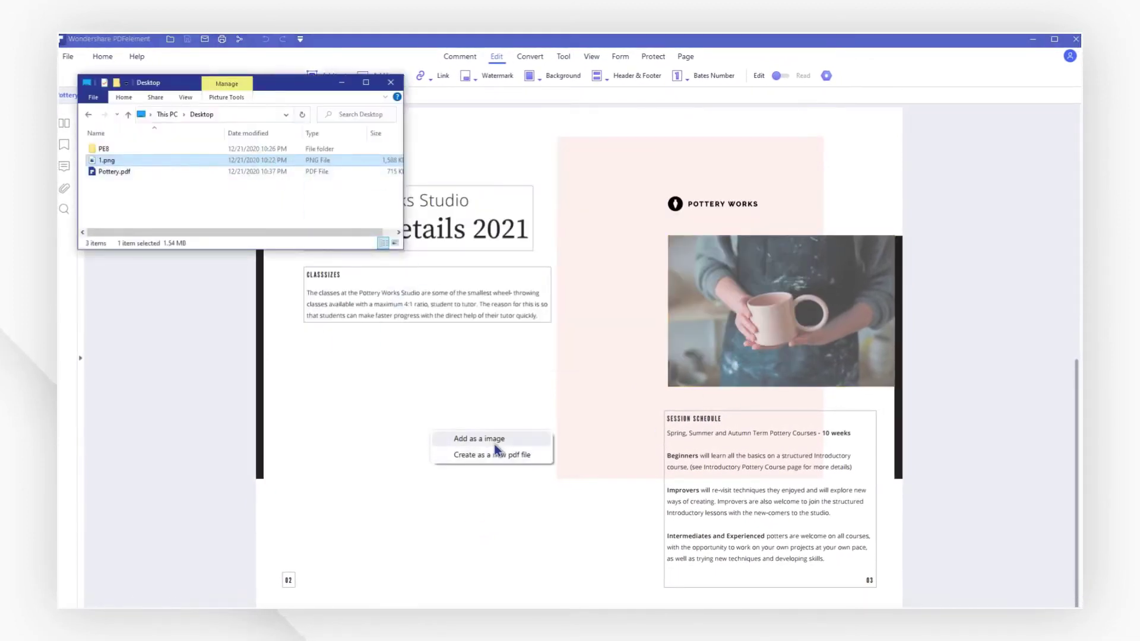
pyautogui.click(494, 439)
pyautogui.click(494, 454)
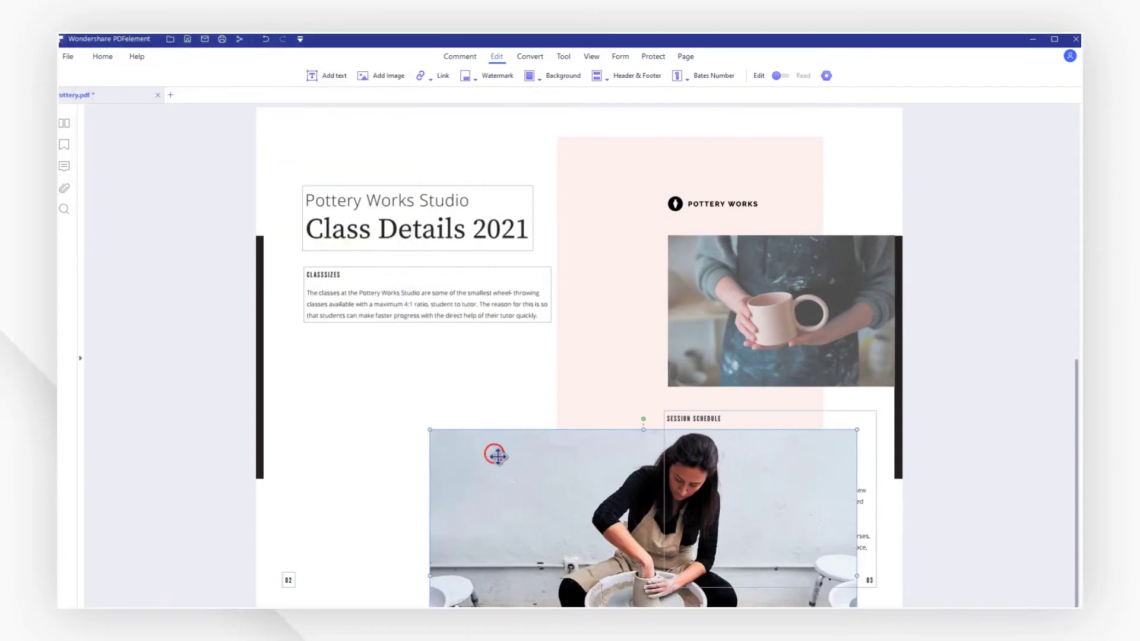
# Move and shrink the pottery-wheel photo into the left column below the class details.
pyautogui.moveTo(465, 439); pyautogui.dragTo(360, 320)
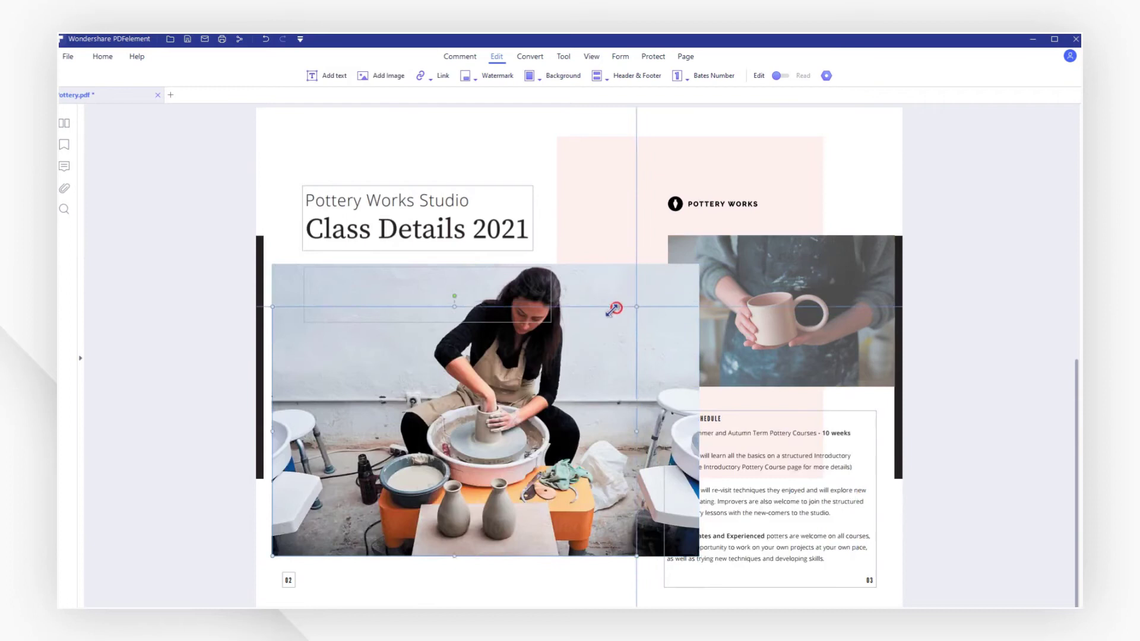
pyautogui.moveTo(524, 350); pyautogui.dragTo(524, 351)
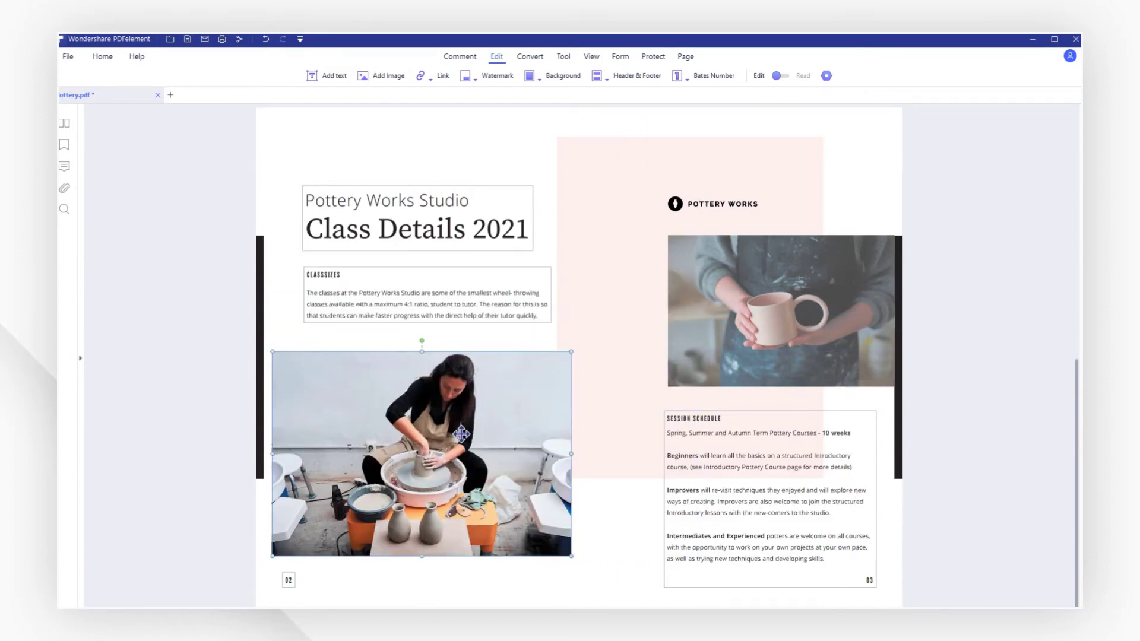
pyautogui.moveTo(464, 435); pyautogui.dragTo(473, 430)
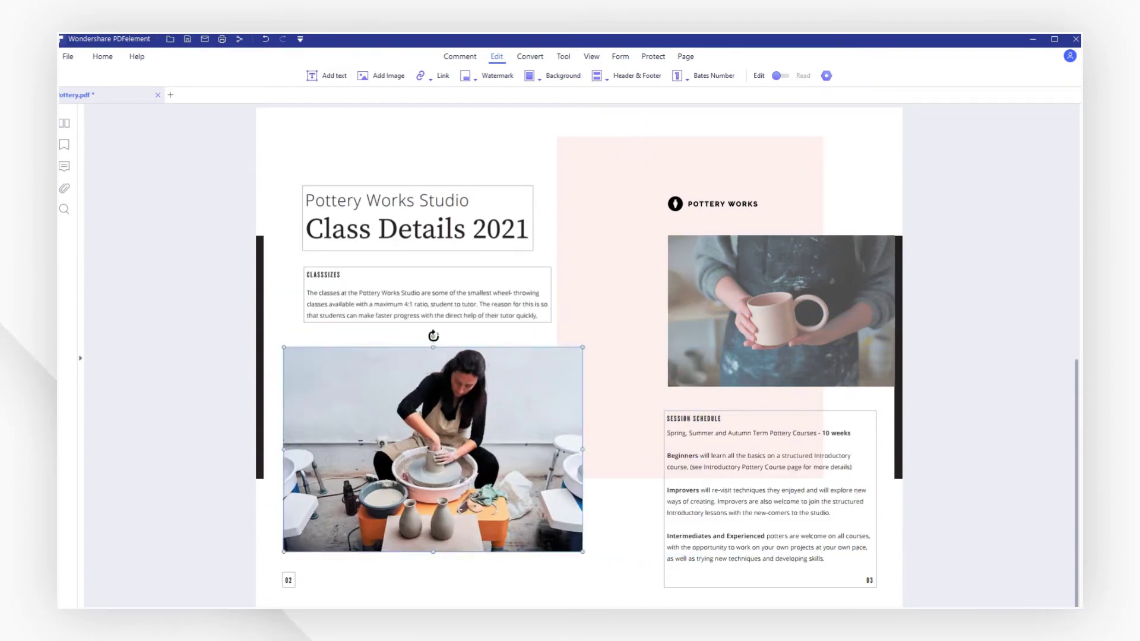
pyautogui.moveTo(464, 340); pyautogui.dragTo(466, 340)
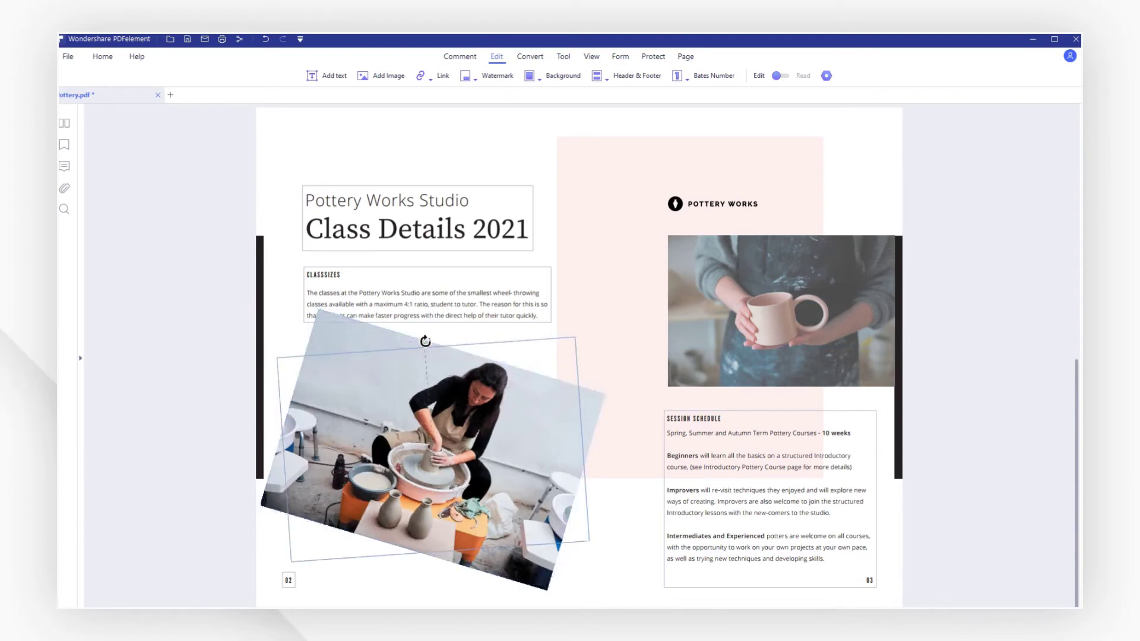
pyautogui.moveTo(429, 341); pyautogui.dragTo(431, 342)
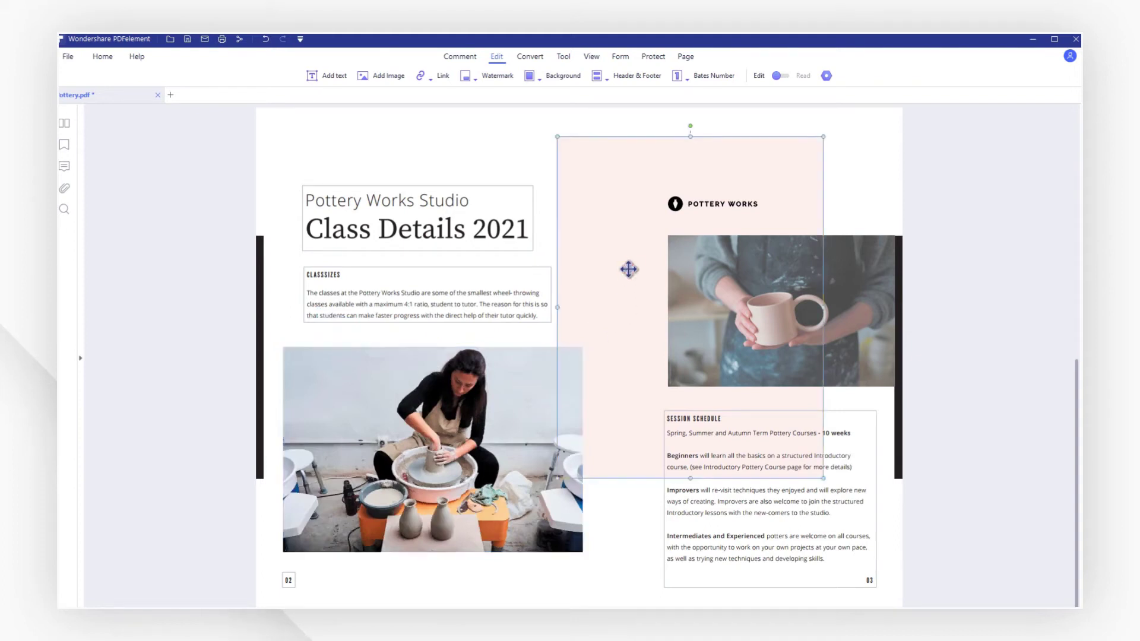
# Delete the pink background rectangle.
pyautogui.rightClick(603, 236)
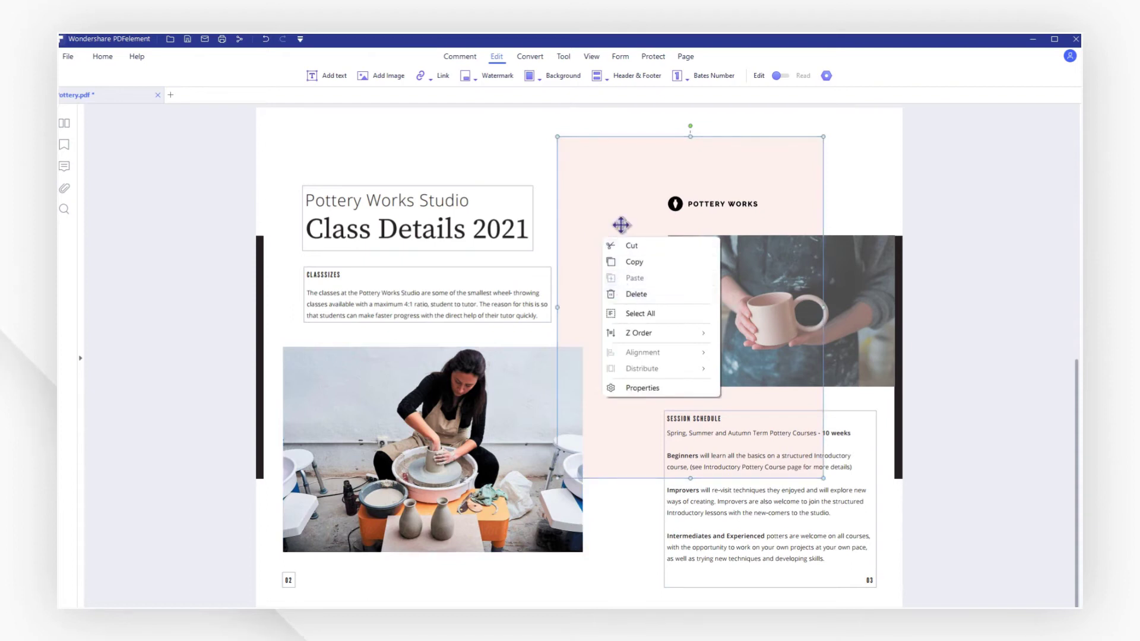
pyautogui.click(621, 225)
pyautogui.press('Delete')
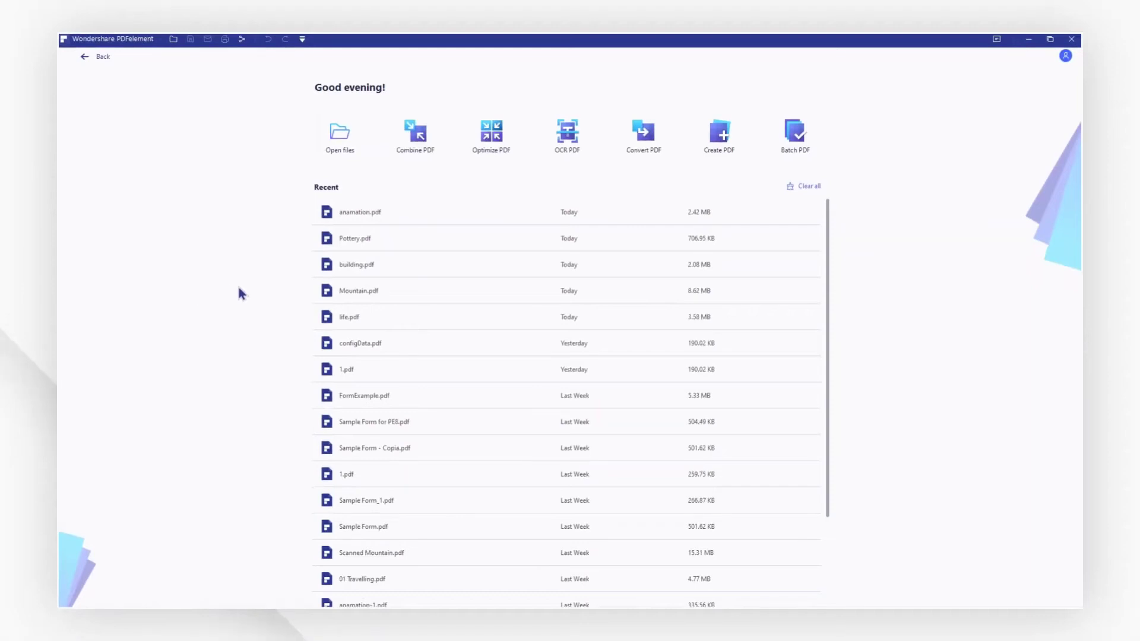
# Open anamation.pdf and draw a line from the coin stack up to the top right.
pyautogui.click(383, 212)
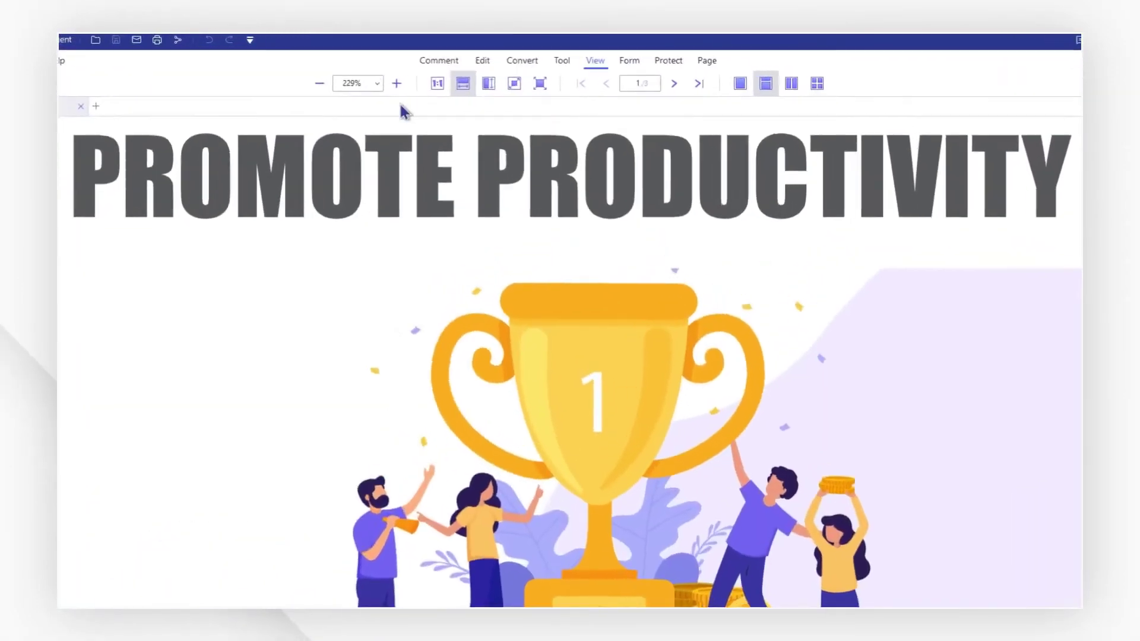
pyautogui.click(452, 58)
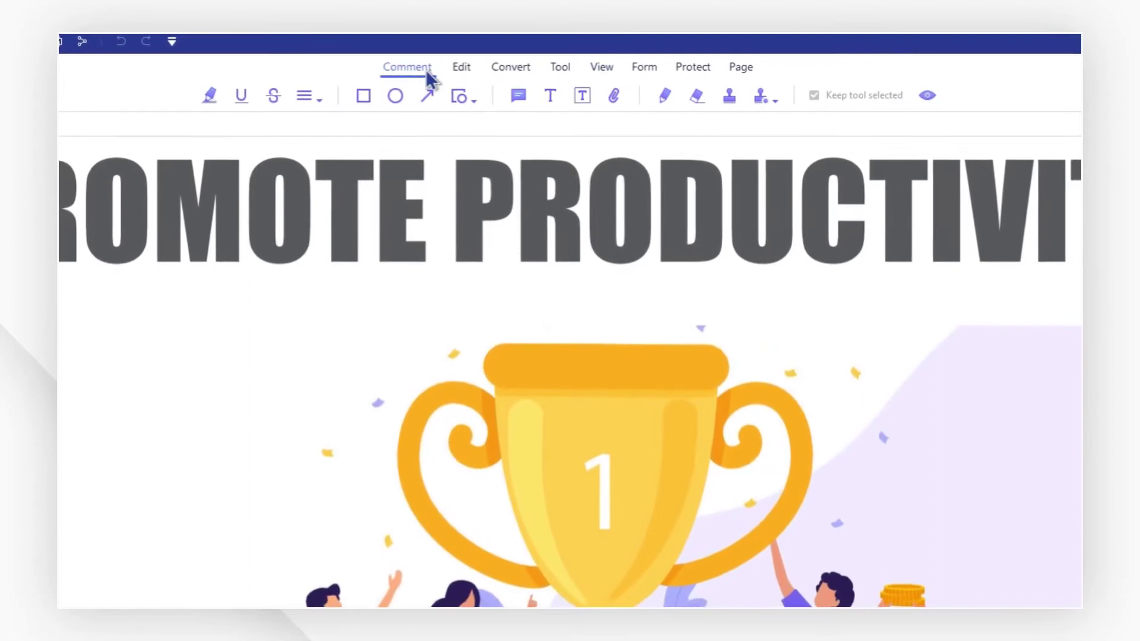
pyautogui.click(473, 100)
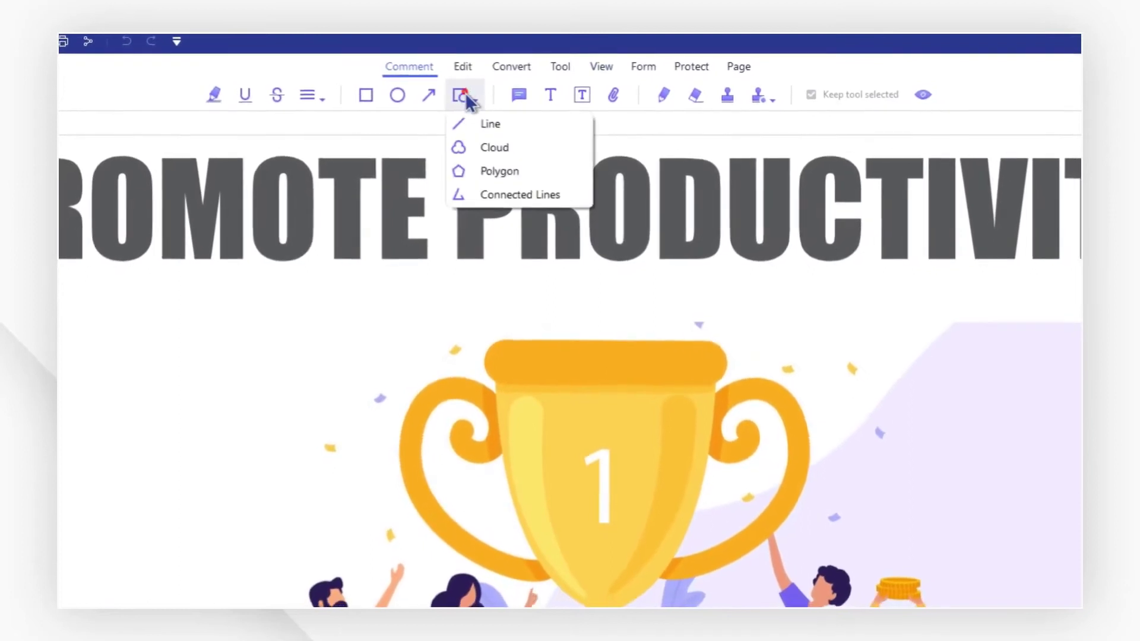
pyautogui.click(482, 123)
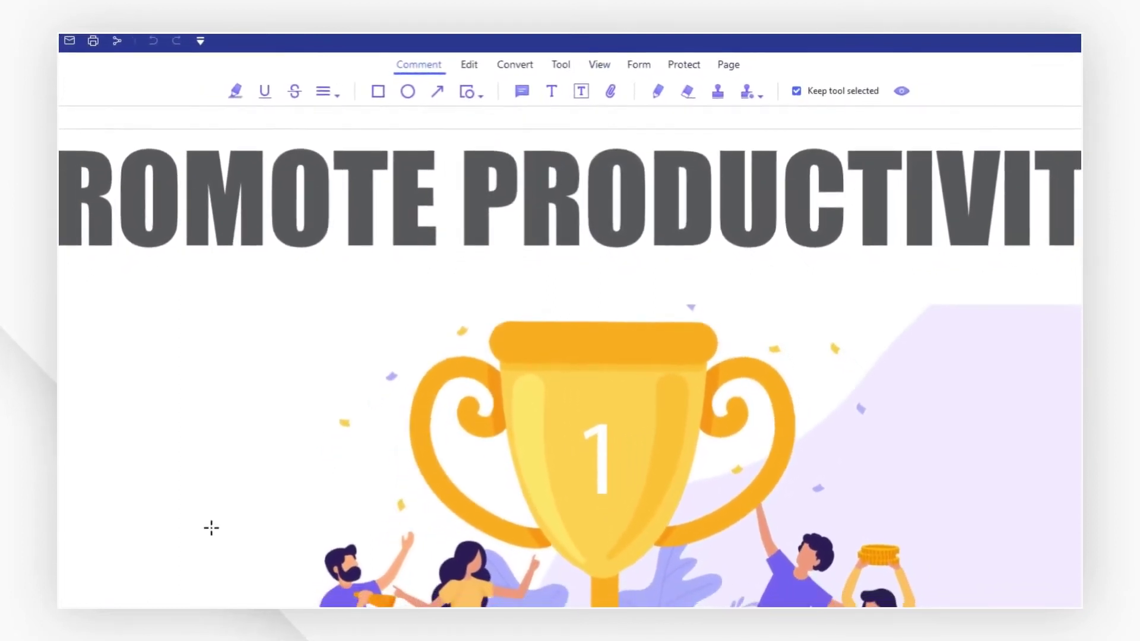
pyautogui.moveTo(101, 537); pyautogui.dragTo(364, 489)
pyautogui.moveTo(287, 478); pyautogui.dragTo(949, 373)
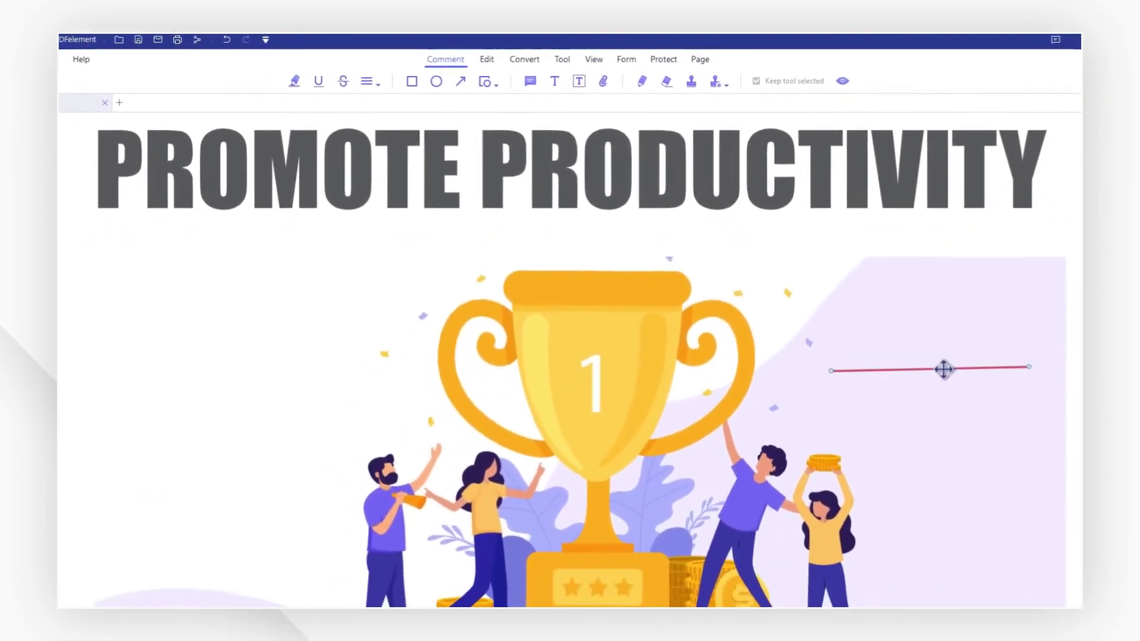
pyautogui.moveTo(1039, 375); pyautogui.dragTo(809, 432)
pyautogui.moveTo(819, 356); pyautogui.dragTo(962, 203)
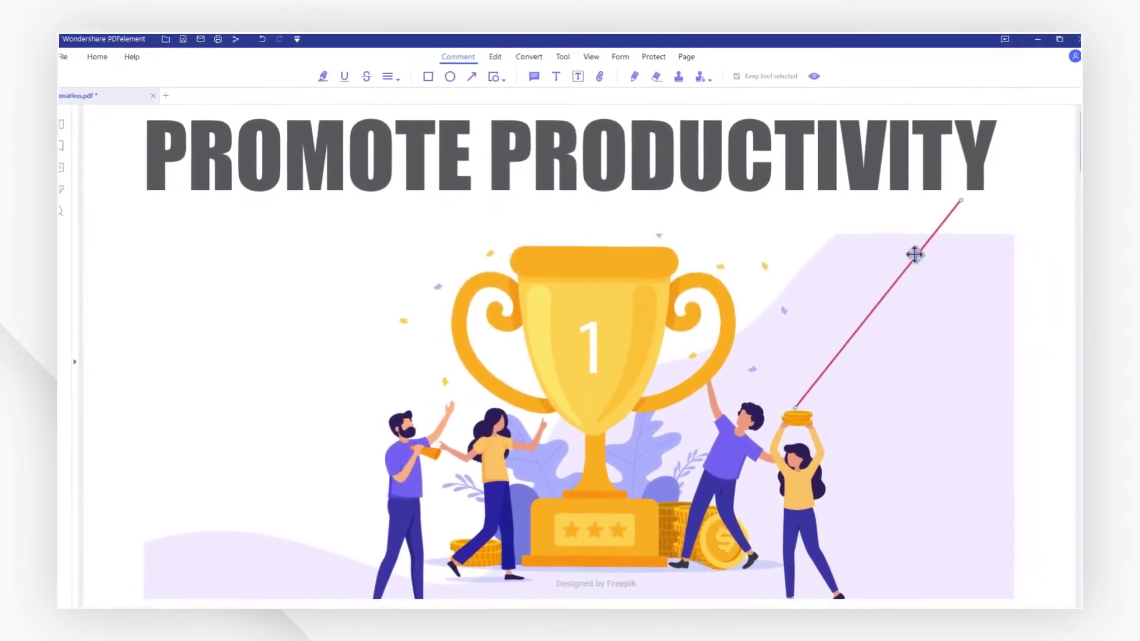
# Style the line dashed with a circle end and 548DD4 blue colour.
pyautogui.click(1077, 341)
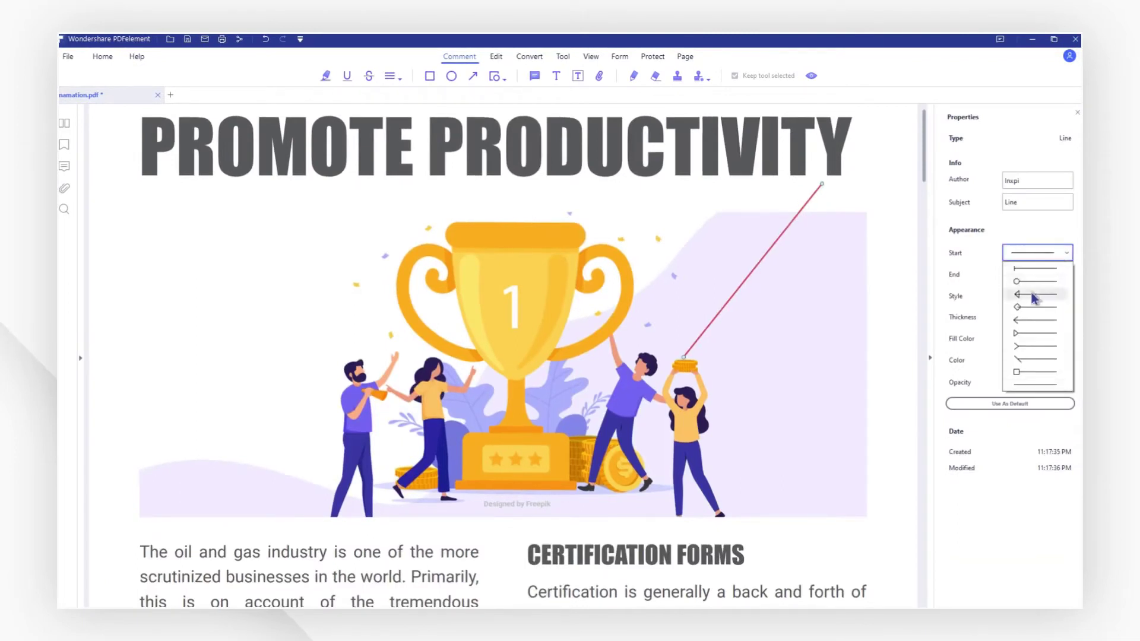
pyautogui.click(1064, 277)
pyautogui.click(1052, 298)
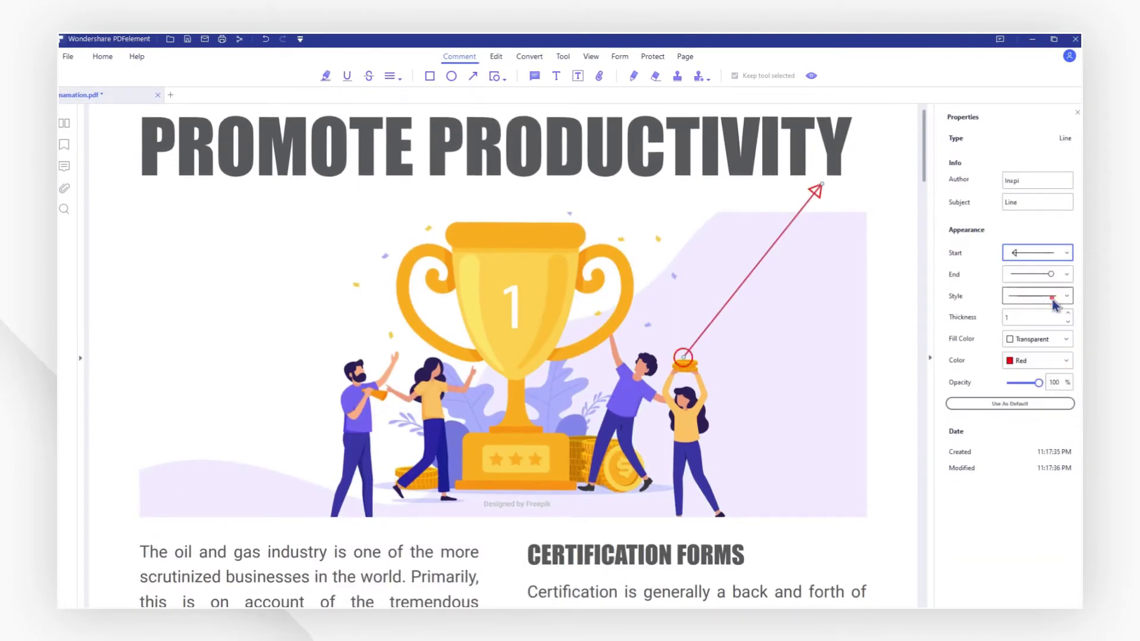
pyautogui.click(1040, 361)
pyautogui.click(1032, 411)
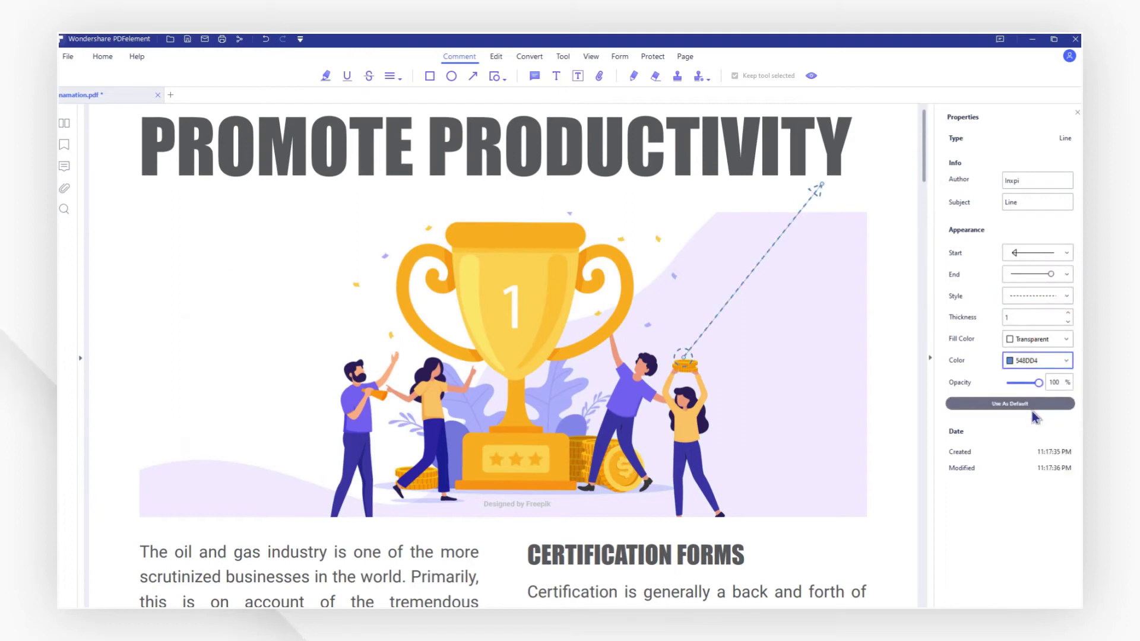
pyautogui.doubleClick(753, 267)
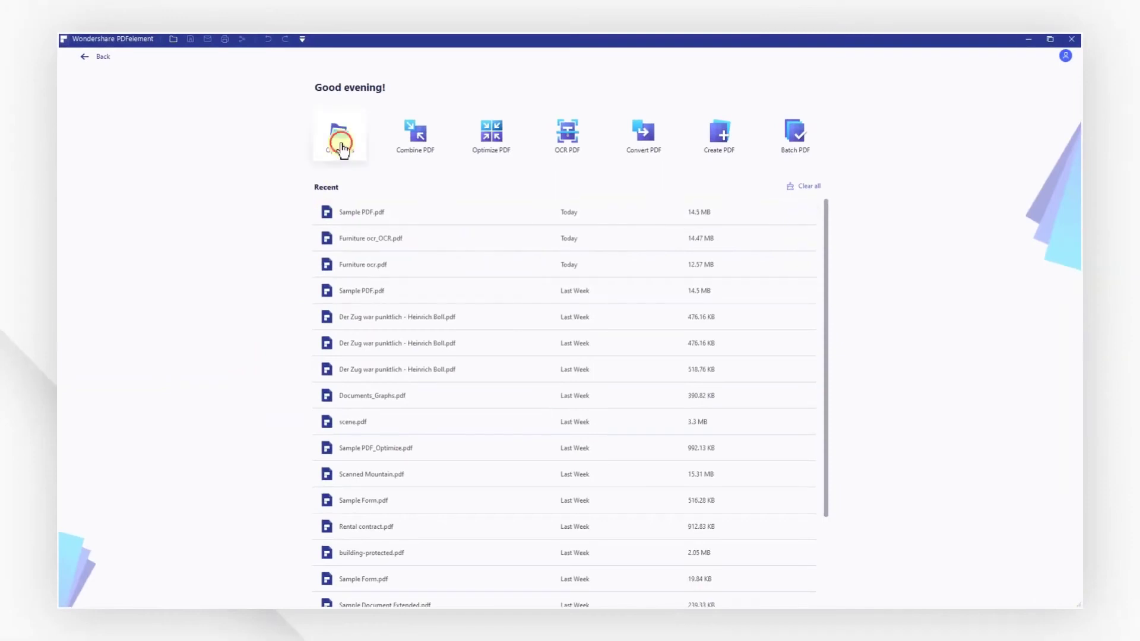
# Open Sample PDF.pdf in Edit mode.
pyautogui.click(341, 146)
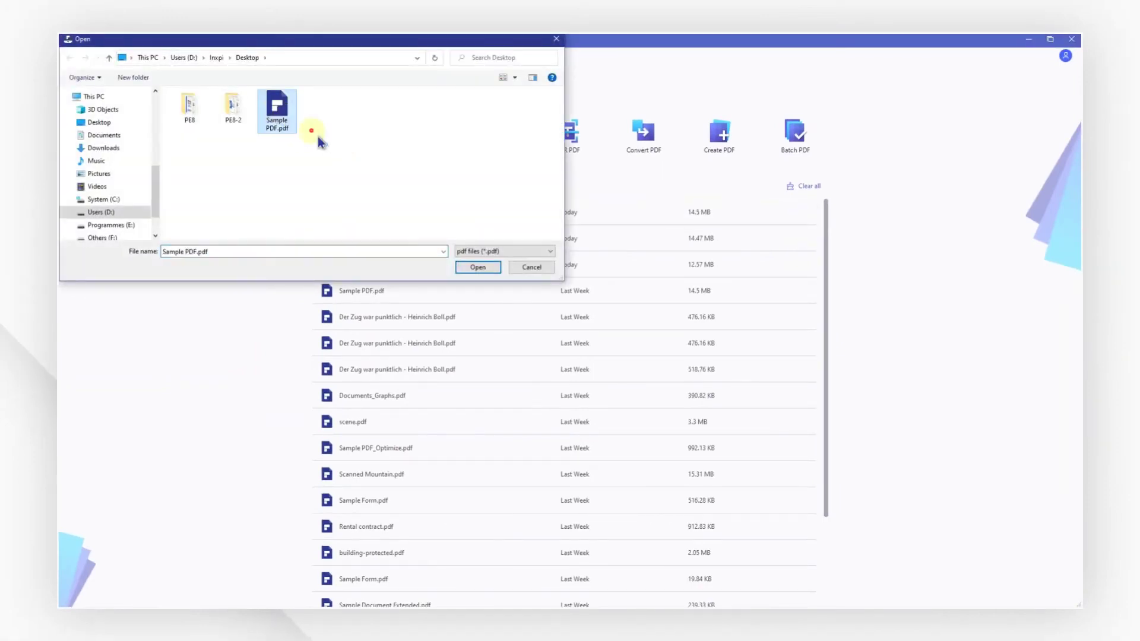
pyautogui.click(479, 268)
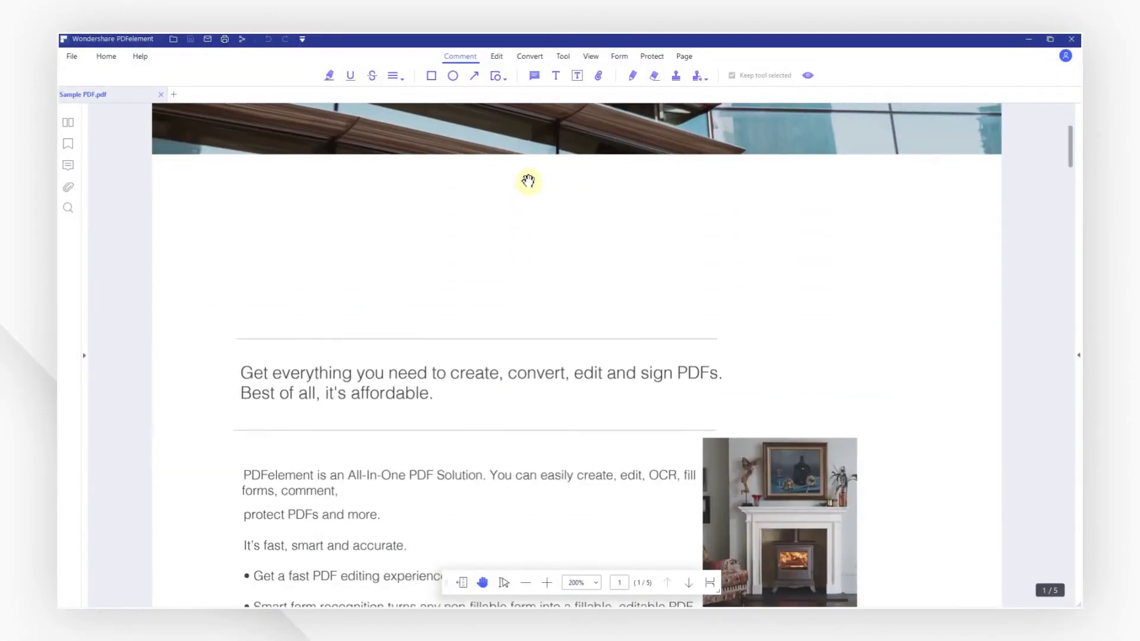
pyautogui.click(496, 56)
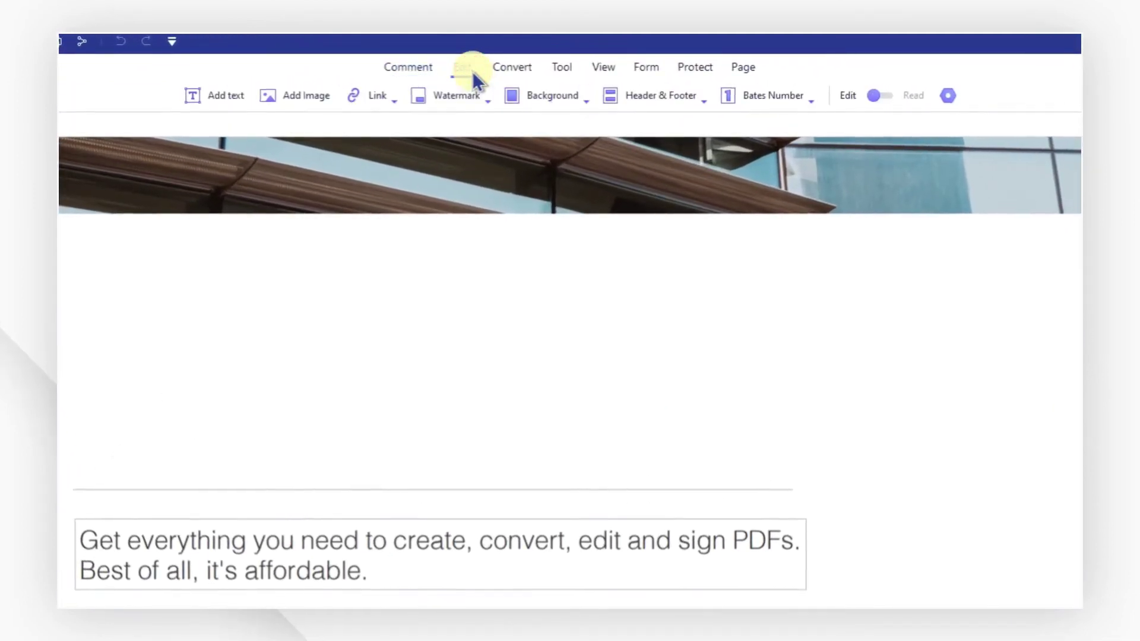
pyautogui.click(881, 91)
pyautogui.click(882, 91)
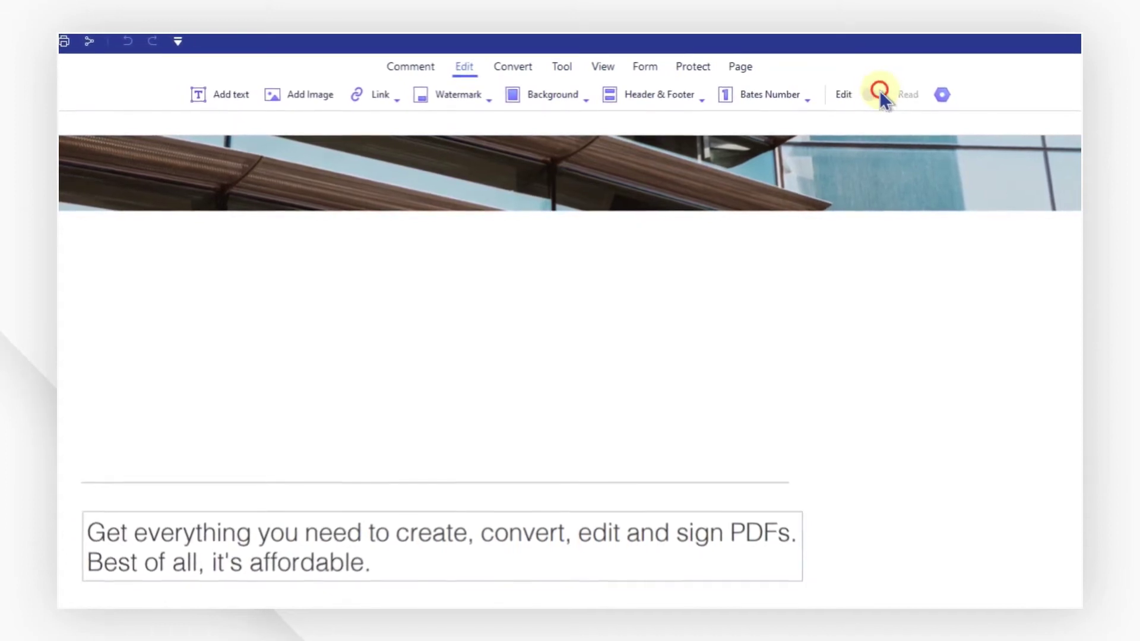
# Add a pasted heading in Helvetica 24, dark blue, widened to fit one line.
pyautogui.click(89, 316)
pyautogui.write('PDFelement-Transform your PDF workflow')
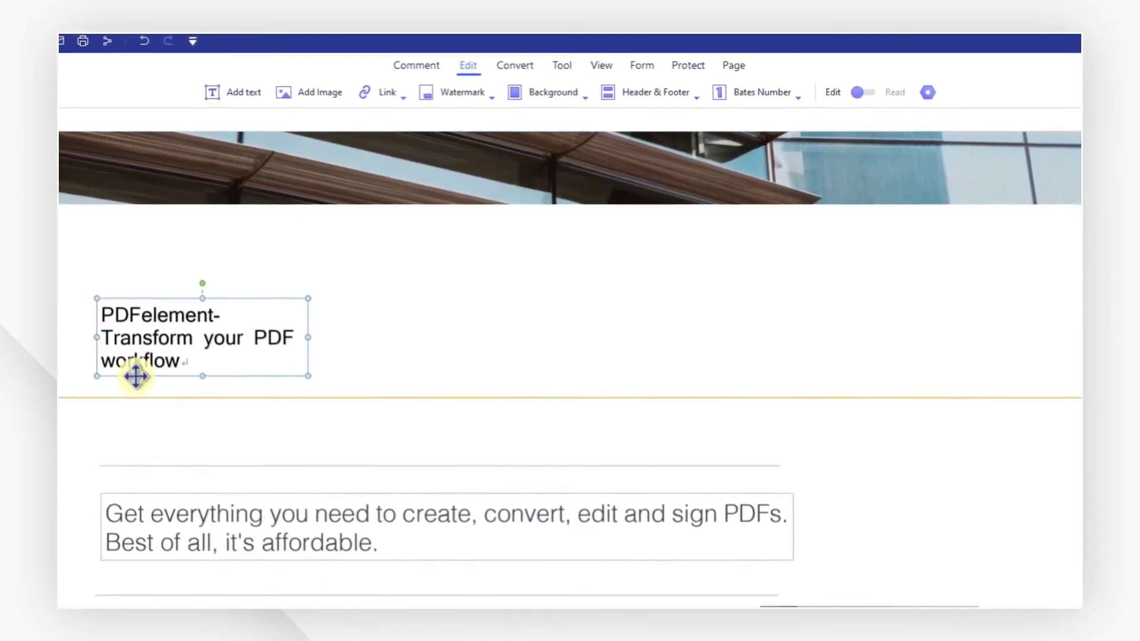
pyautogui.moveTo(181, 366); pyautogui.dragTo(114, 313)
pyautogui.click(388, 234)
pyautogui.click(336, 279)
pyautogui.click(205, 271)
pyautogui.click(204, 271)
pyautogui.click(206, 270)
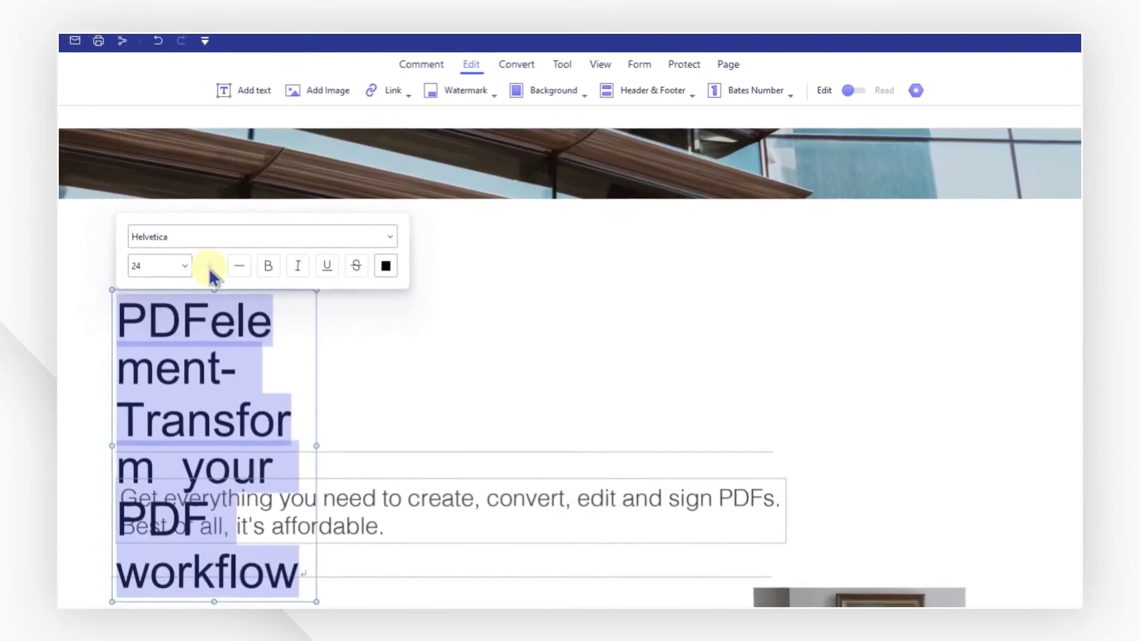
pyautogui.click(383, 269)
pyautogui.click(416, 302)
pyautogui.moveTo(321, 444); pyautogui.dragTo(969, 425)
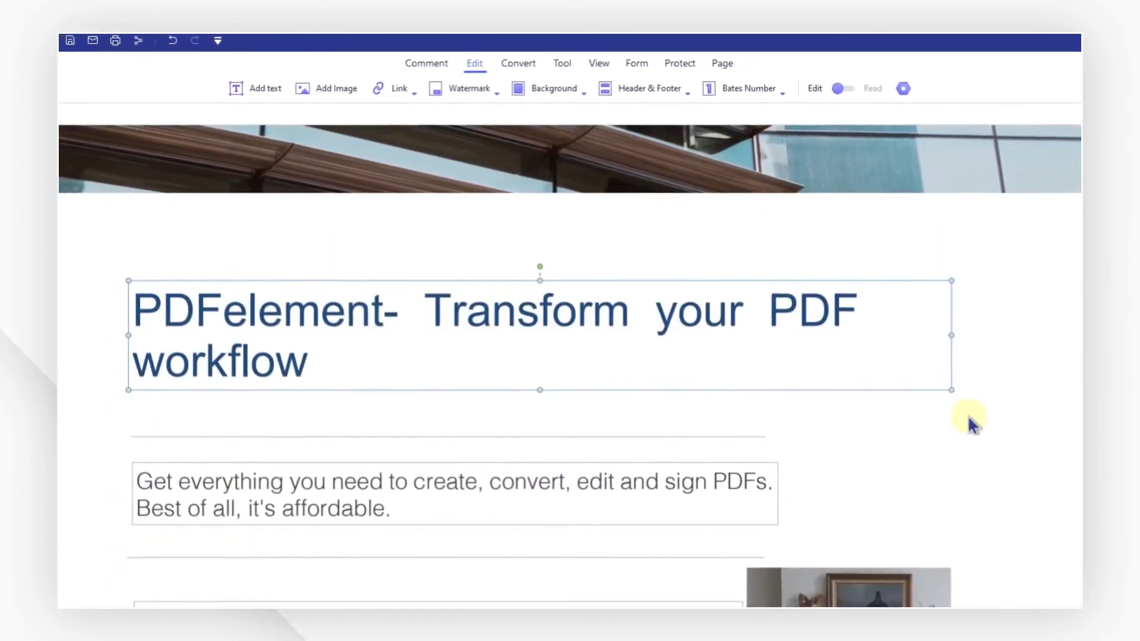
pyautogui.moveTo(953, 337); pyautogui.dragTo(1077, 334)
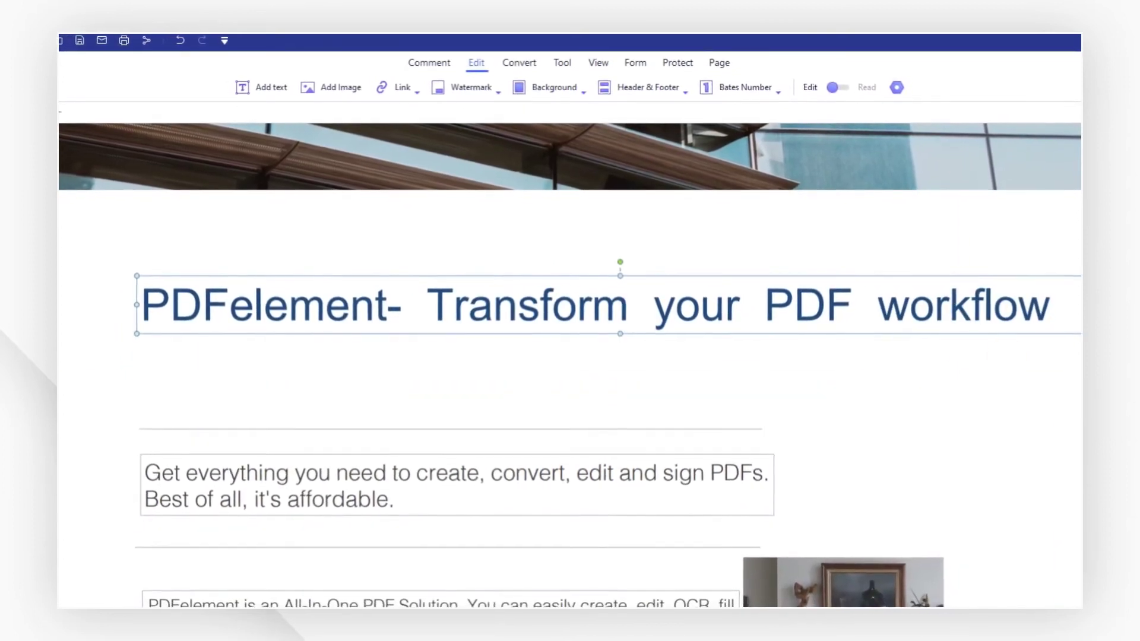
# Move the fireplace photo up beside the text and enlarge it toward the lower right.
pyautogui.click(325, 95)
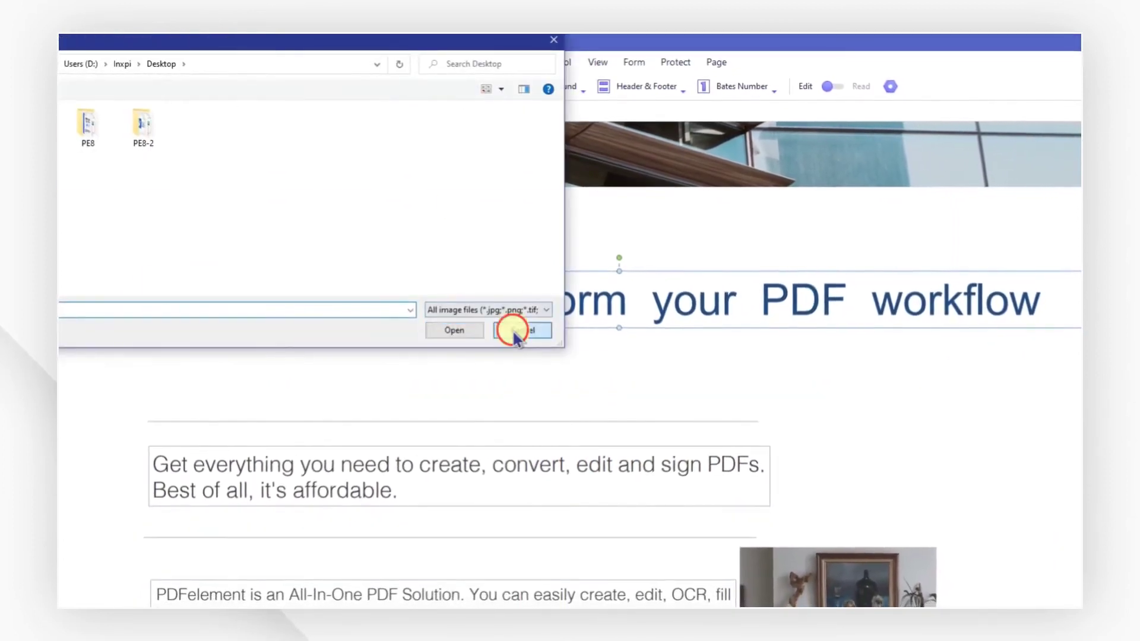
pyautogui.click(518, 329)
pyautogui.scroll(-5, 557, 326)
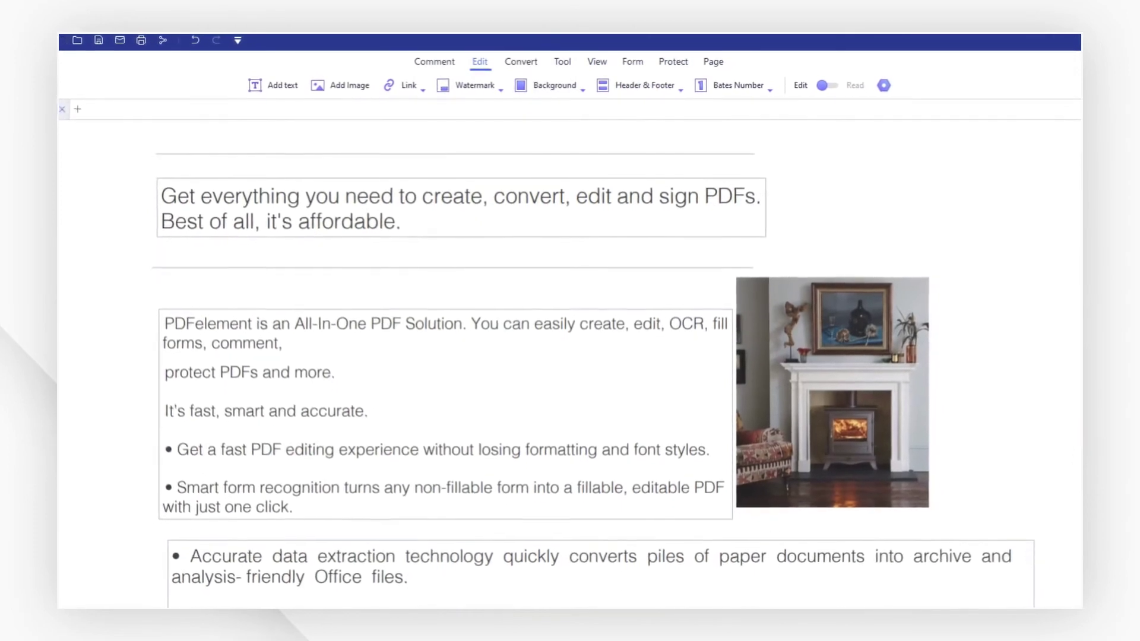
pyautogui.moveTo(805, 323); pyautogui.dragTo(899, 198)
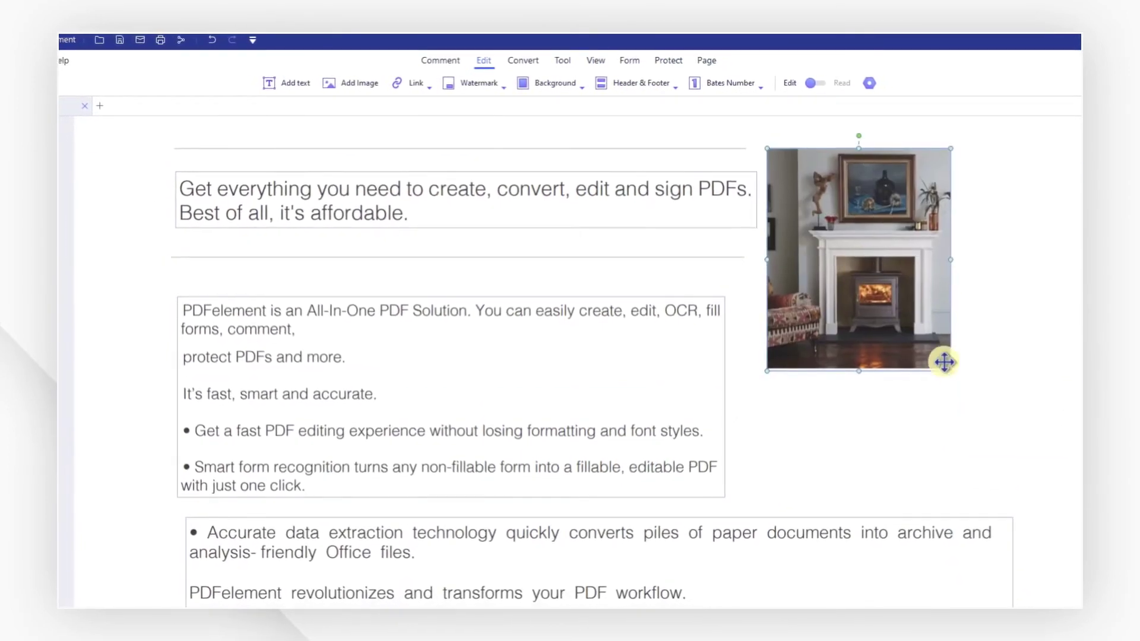
pyautogui.moveTo(944, 362); pyautogui.dragTo(985, 433)
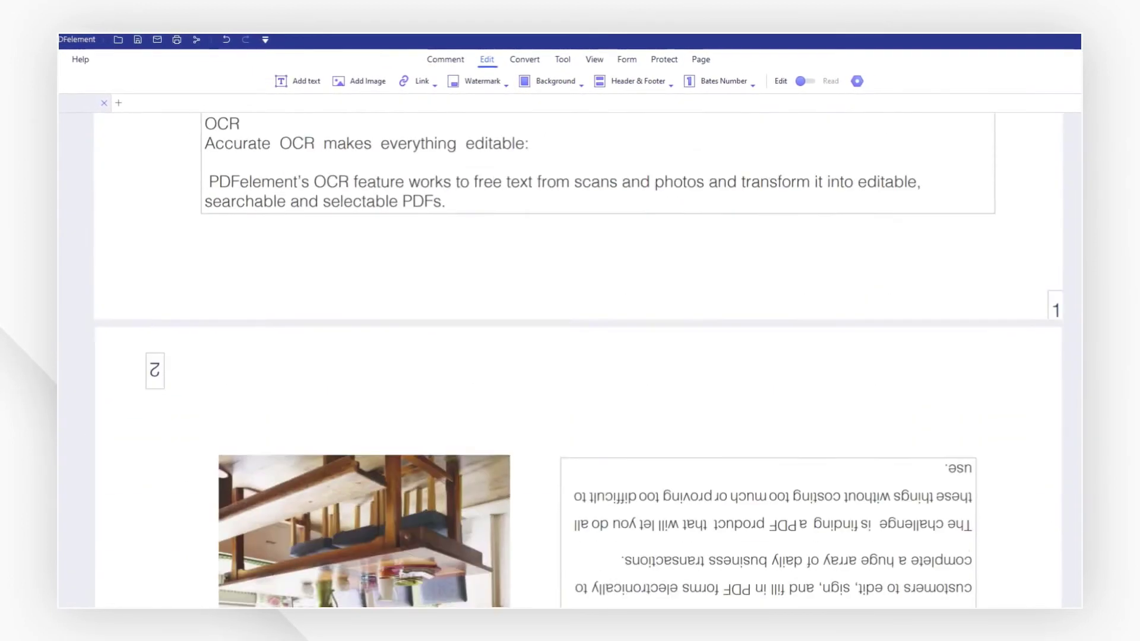
pyautogui.scroll(-4, 571, 359)
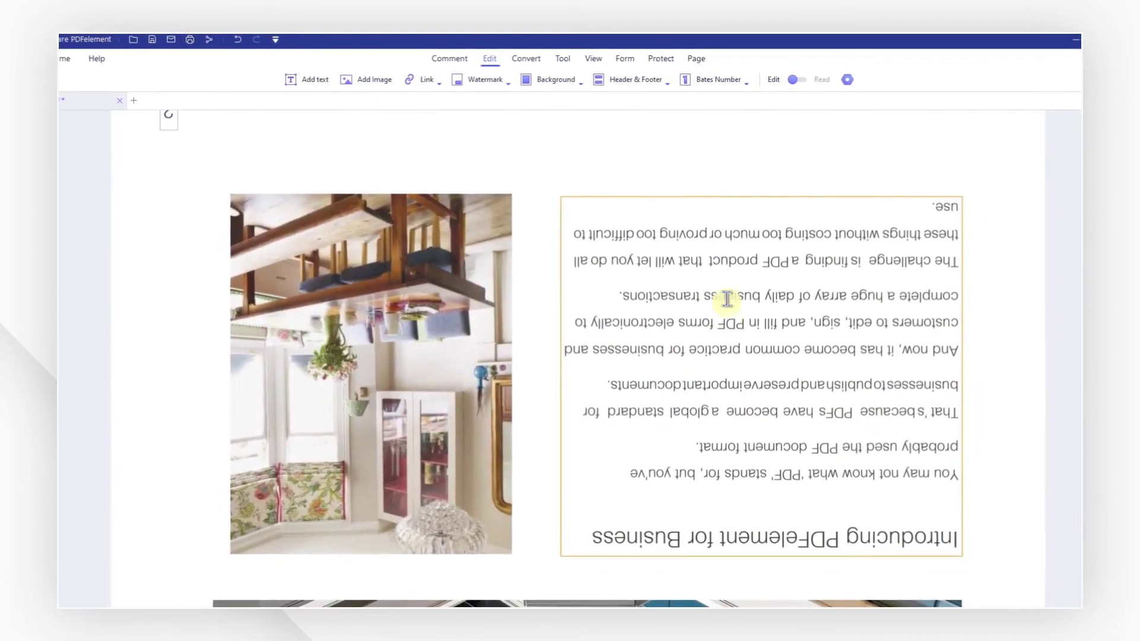
pyautogui.click(695, 58)
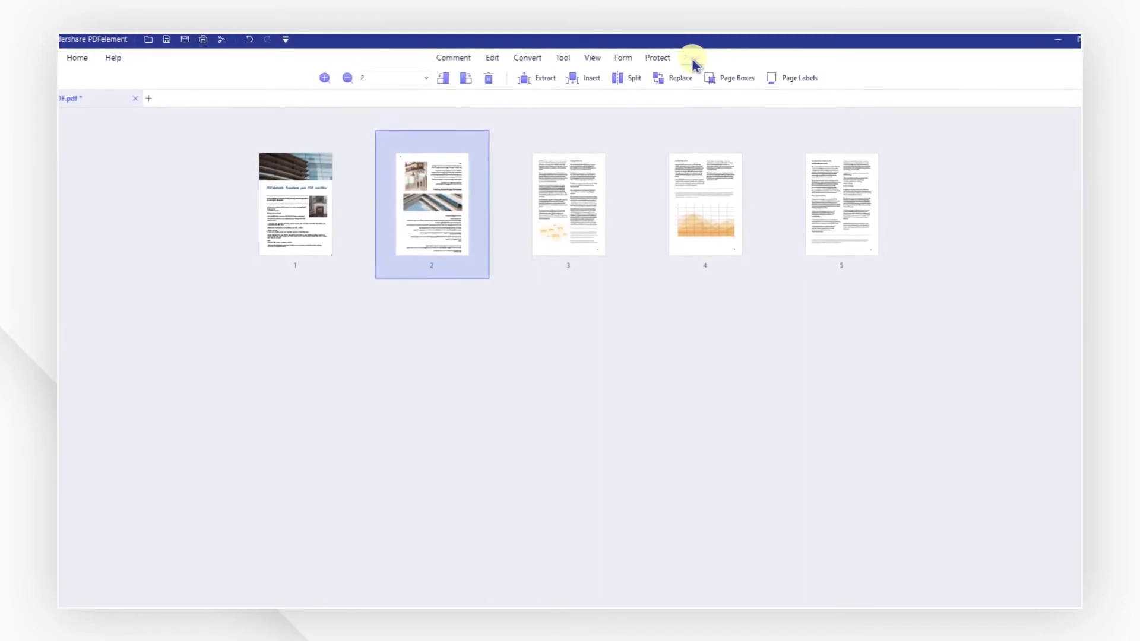
# Rotate page 2 upright, move page 5 to third position and page 4 to the end.
pyautogui.click(428, 246)
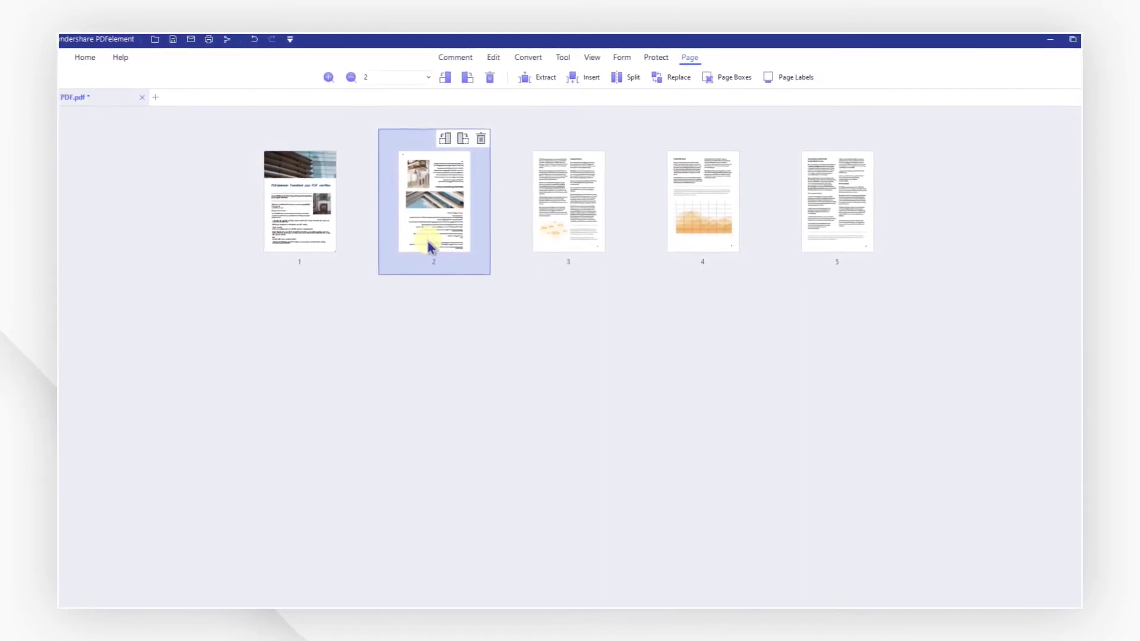
pyautogui.click(463, 139)
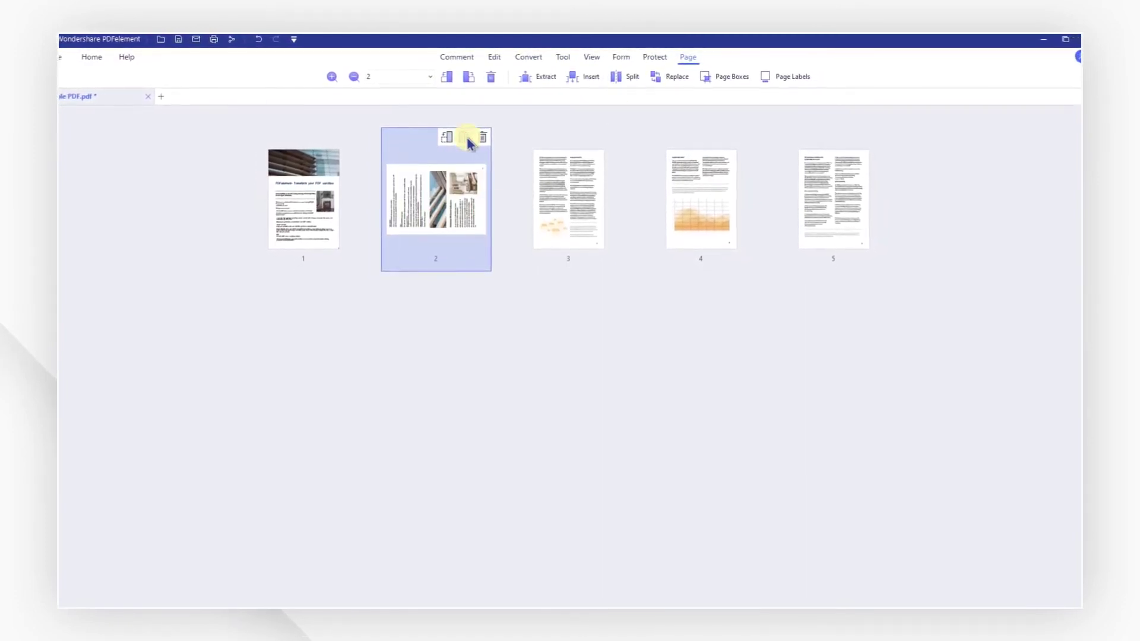
pyautogui.click(468, 138)
pyautogui.moveTo(853, 216); pyautogui.dragTo(541, 240)
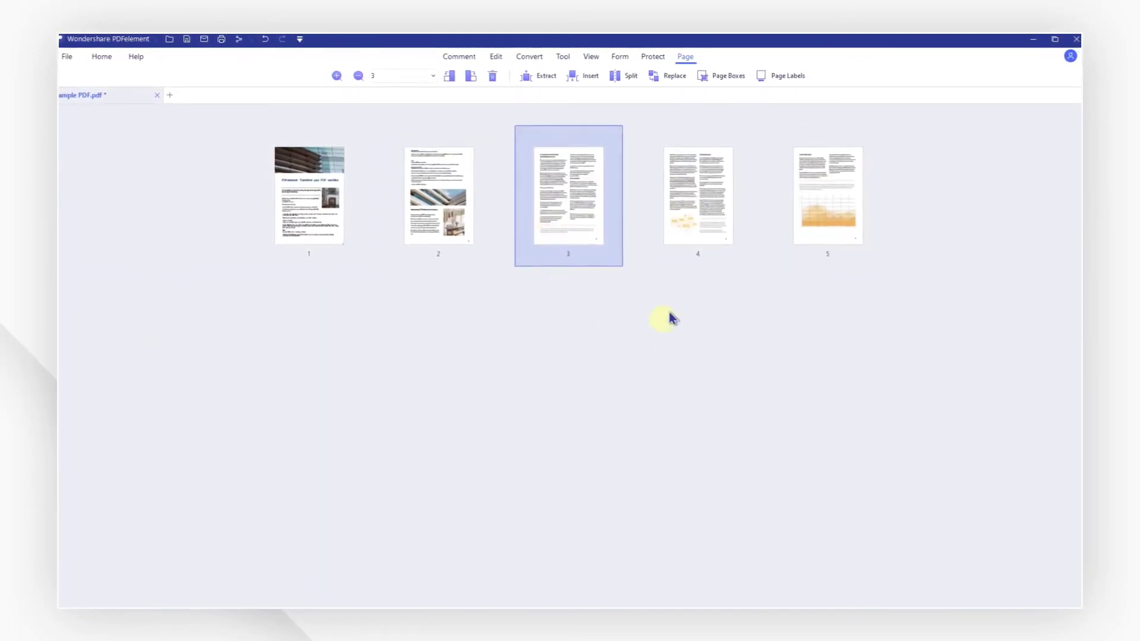
pyautogui.moveTo(712, 233); pyautogui.dragTo(738, 244)
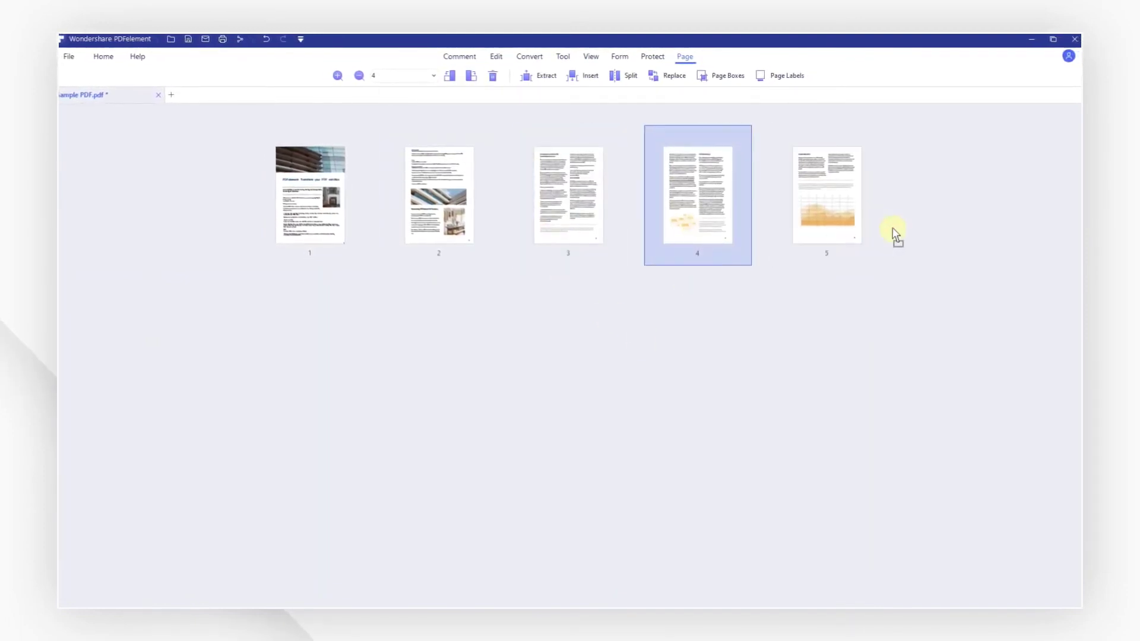
pyautogui.moveTo(895, 233); pyautogui.dragTo(895, 234)
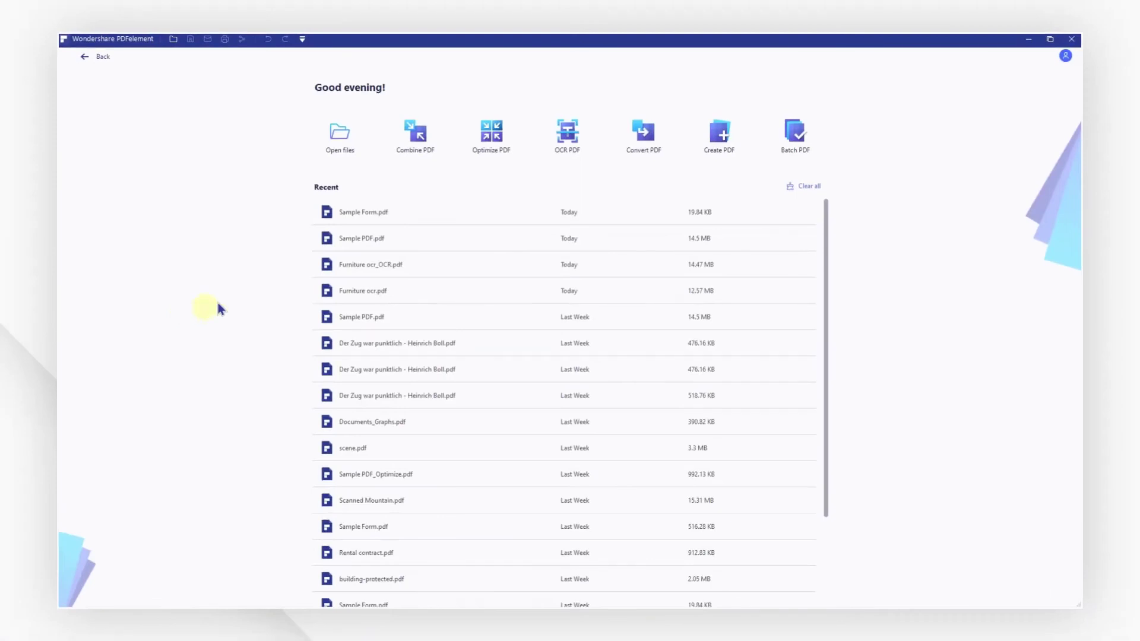
# Open Sample Form.pdf with the form field tools.
pyautogui.click(355, 136)
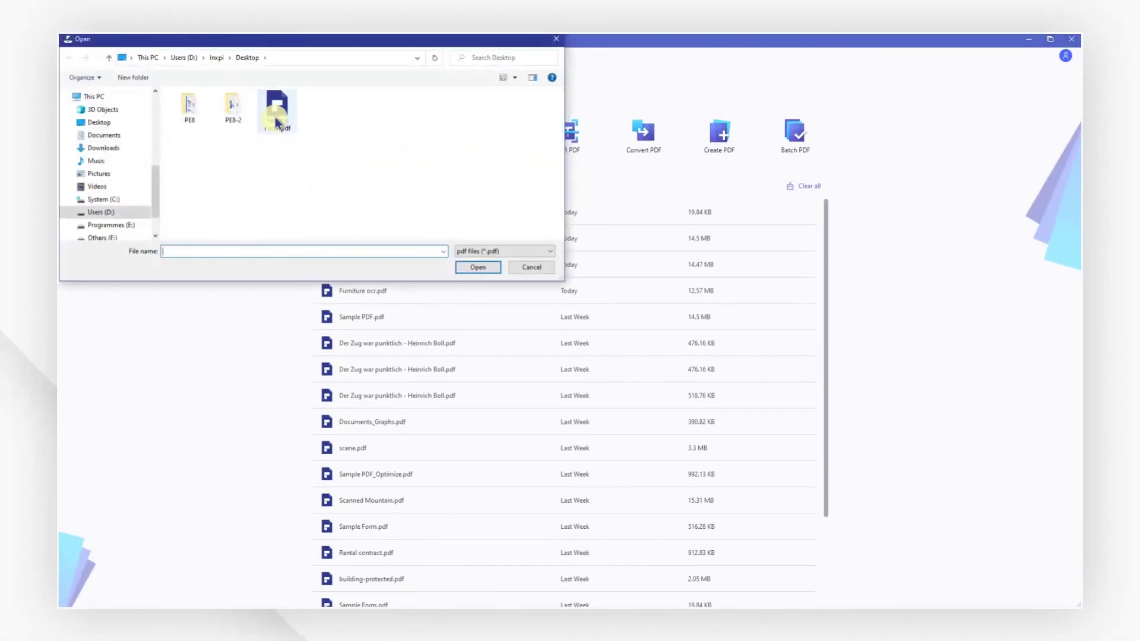
pyautogui.click(477, 268)
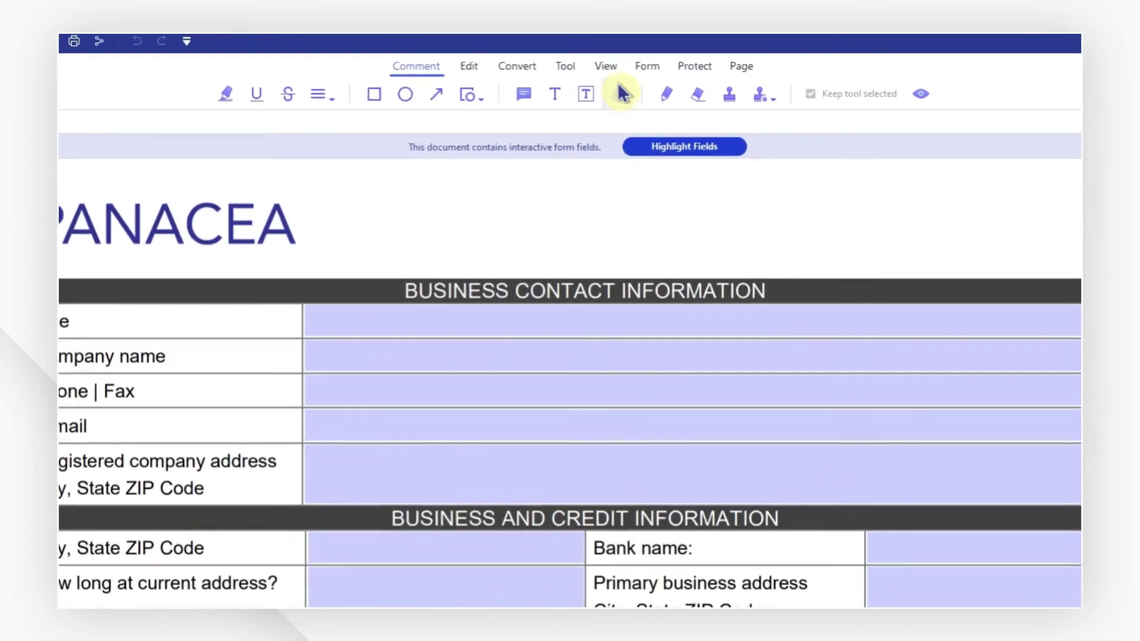
pyautogui.click(643, 66)
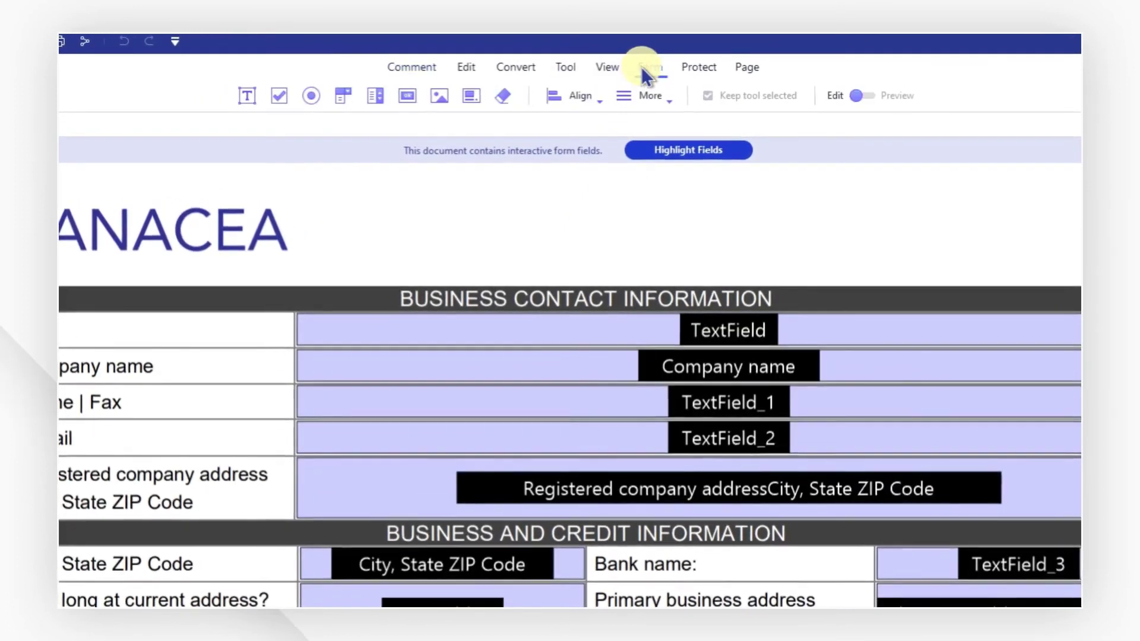
pyautogui.click(846, 94)
pyautogui.click(854, 95)
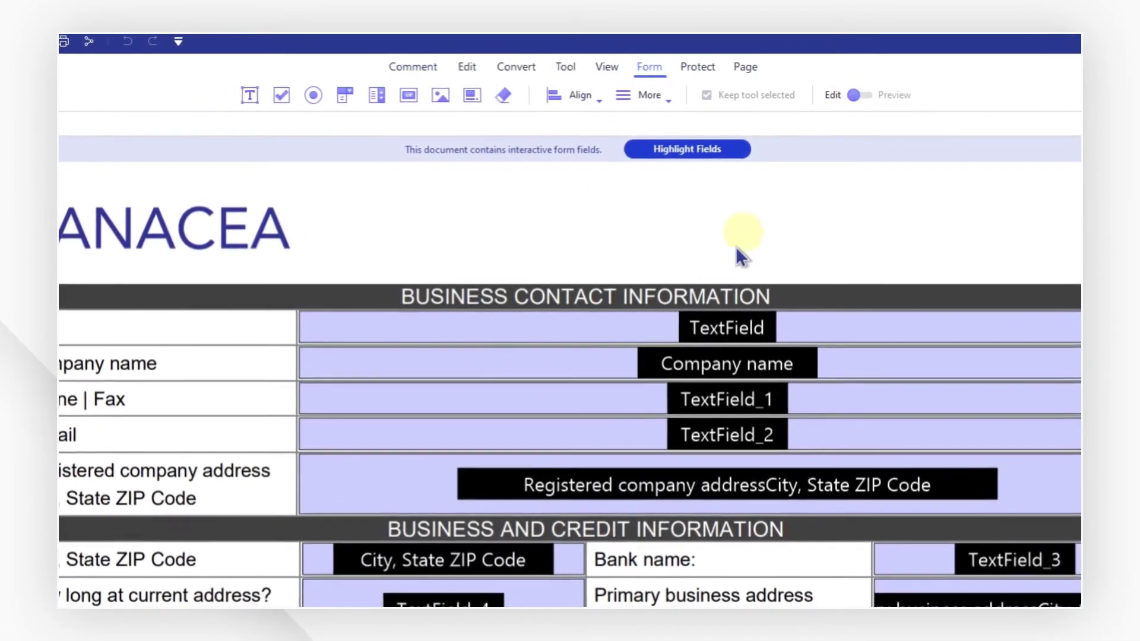
# Rename the Title text field to PDF in its properties.
pyautogui.click(716, 313)
pyautogui.doubleClick(715, 313)
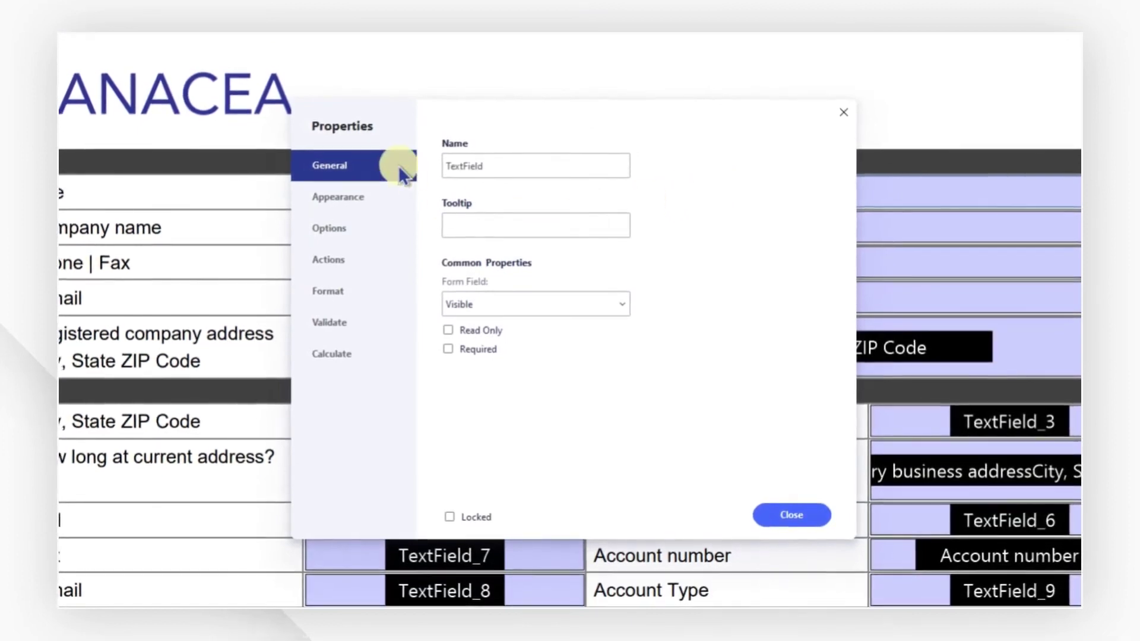
pyautogui.click(396, 197)
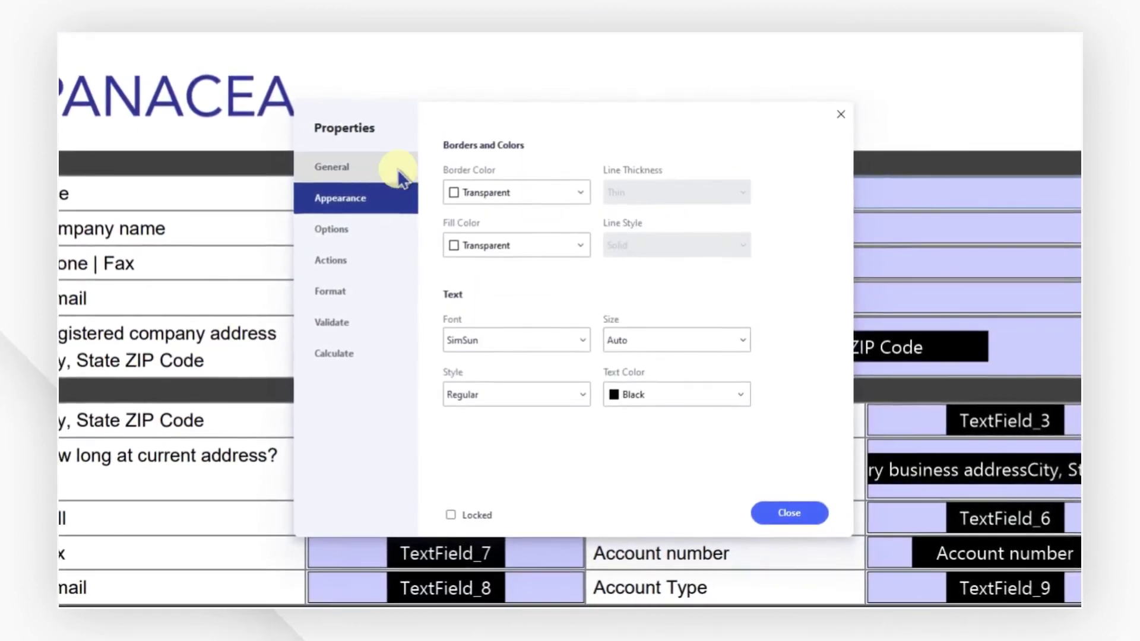
pyautogui.click(397, 169)
pyautogui.moveTo(550, 168); pyautogui.dragTo(420, 179)
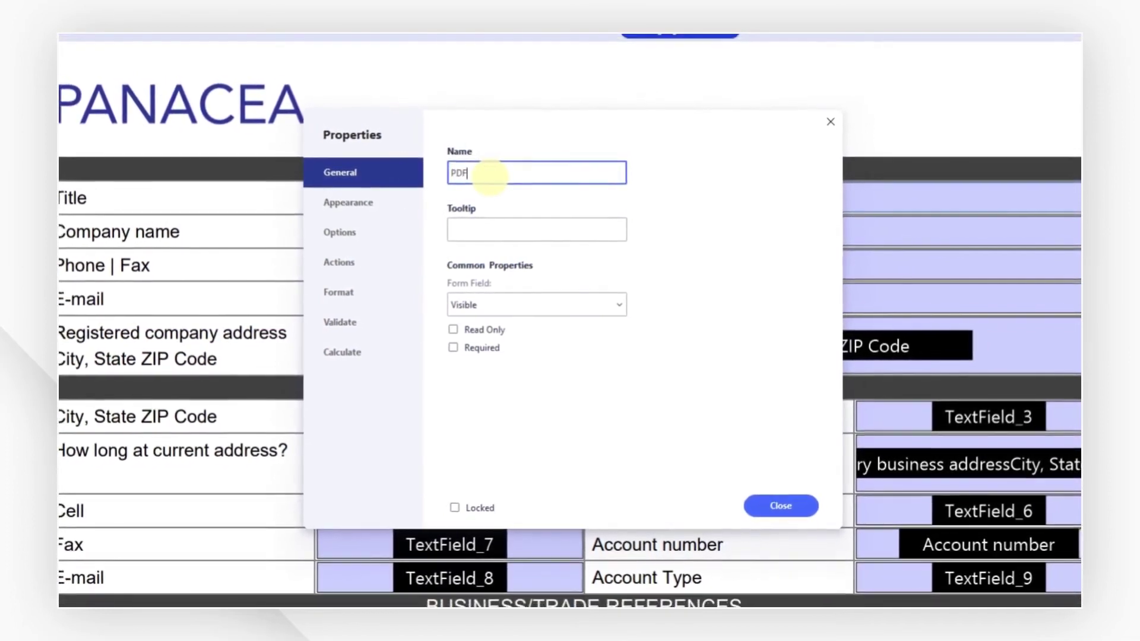
# Give the field a 1F497D border and size 36 yellow text.
pyautogui.click(386, 209)
pyautogui.click(492, 200)
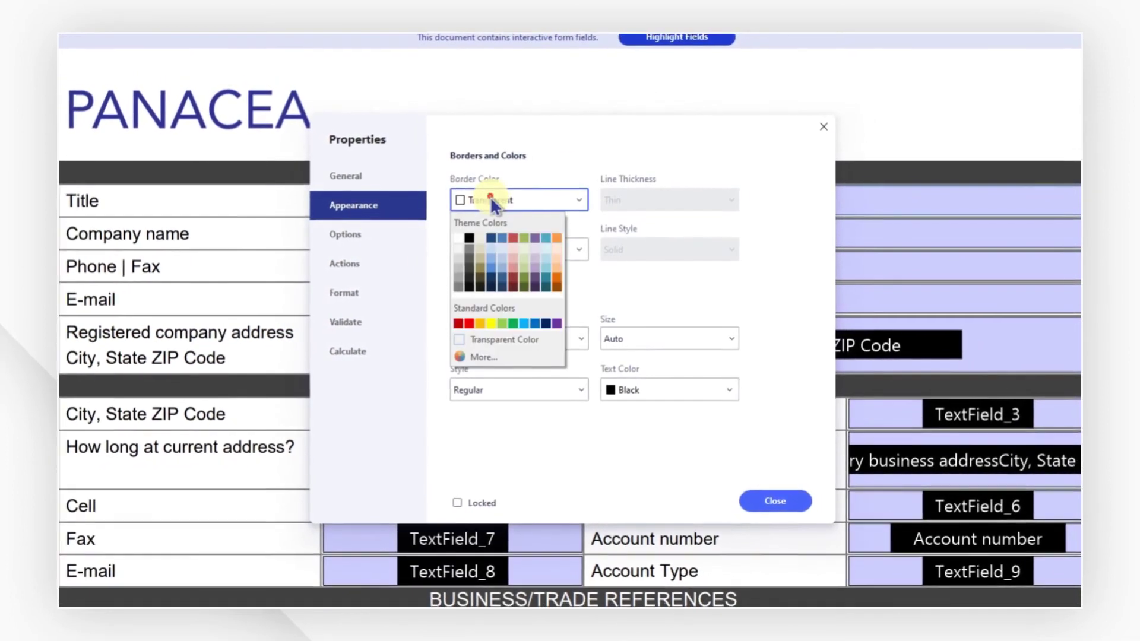
pyautogui.click(490, 237)
pyautogui.click(728, 338)
pyautogui.moveTo(726, 360); pyautogui.dragTo(724, 450)
pyautogui.click(680, 443)
pyautogui.click(718, 385)
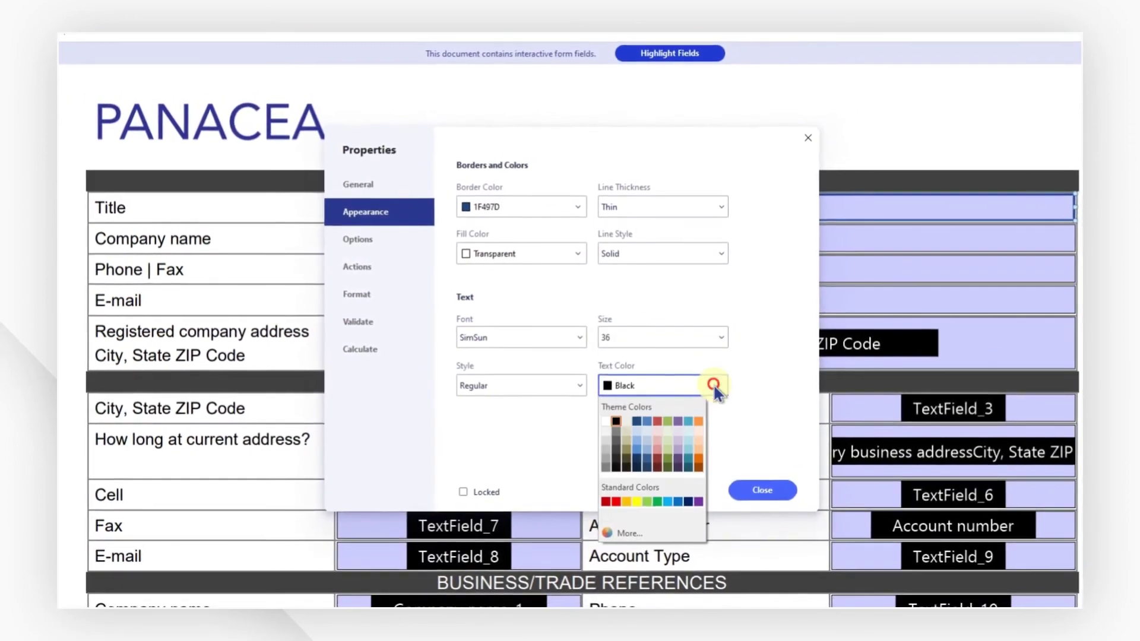
pyautogui.click(636, 499)
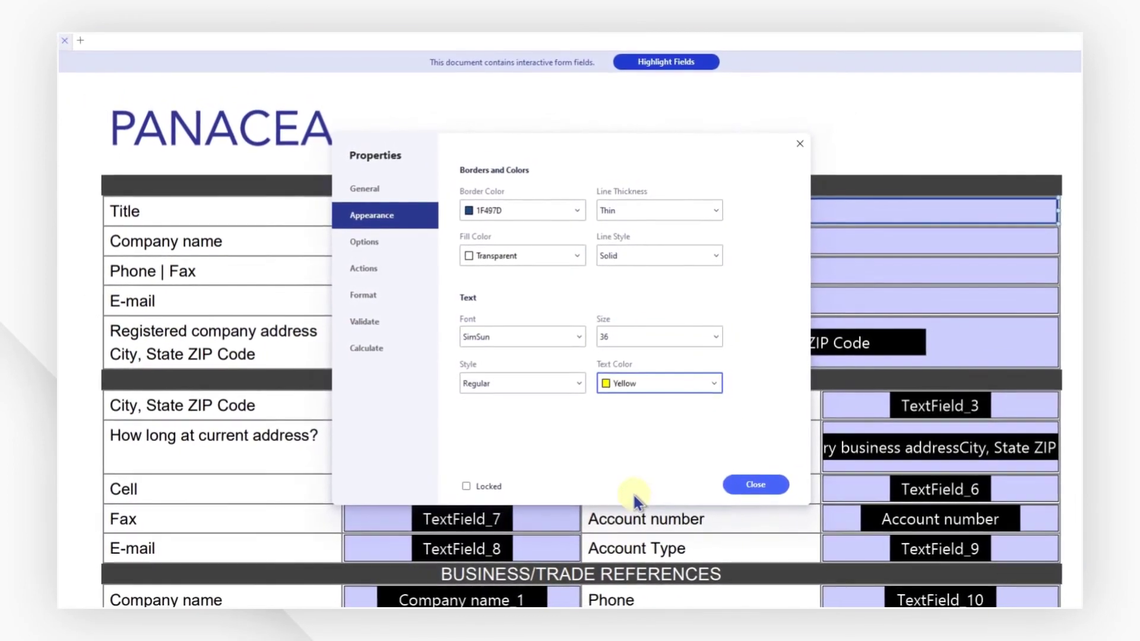
pyautogui.click(399, 267)
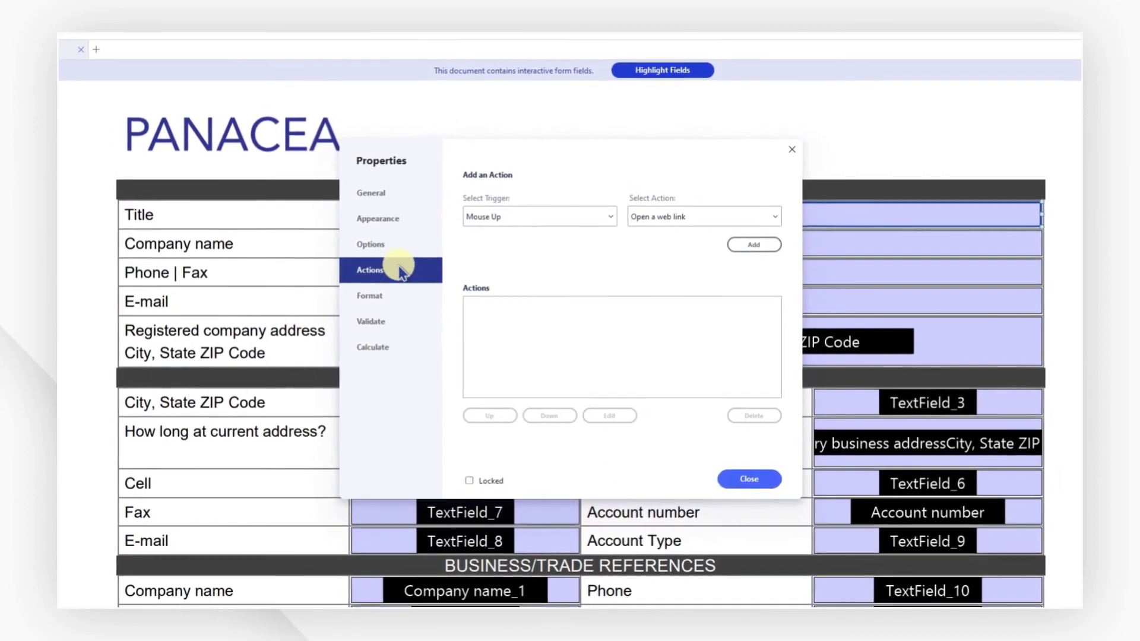
pyautogui.click(748, 247)
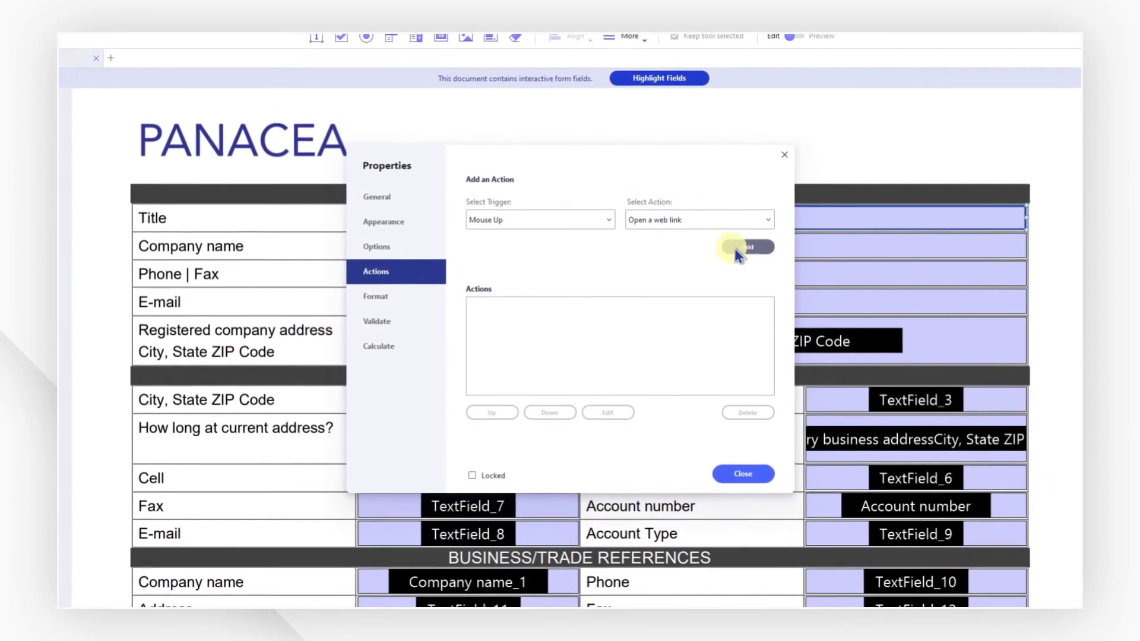
pyautogui.click(740, 249)
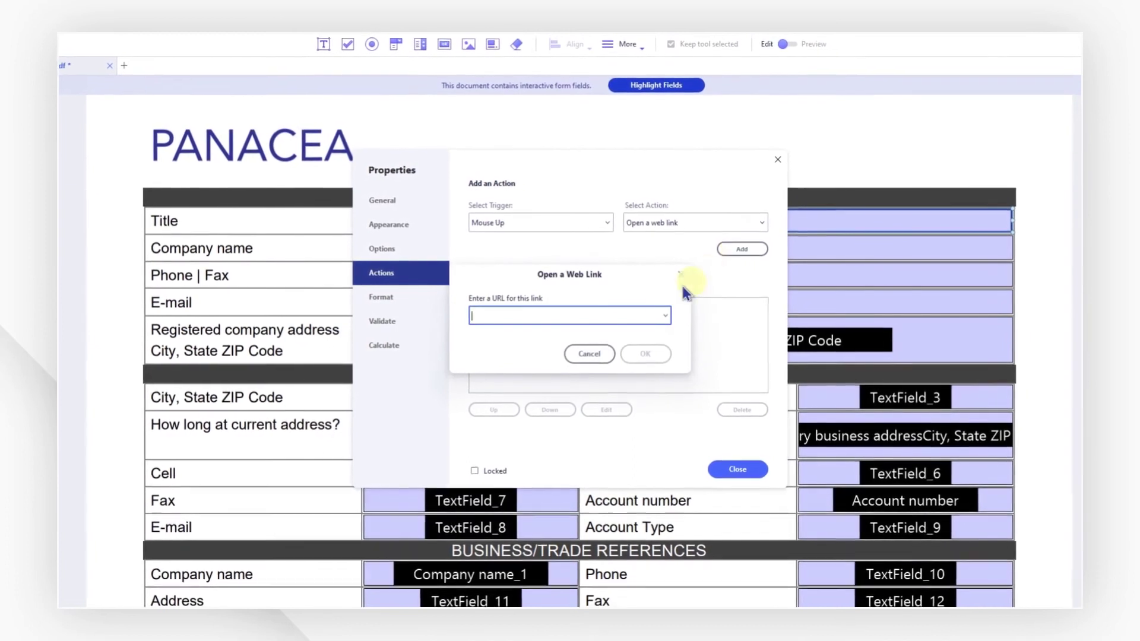
pyautogui.write('https://pdf.wondershare.com')
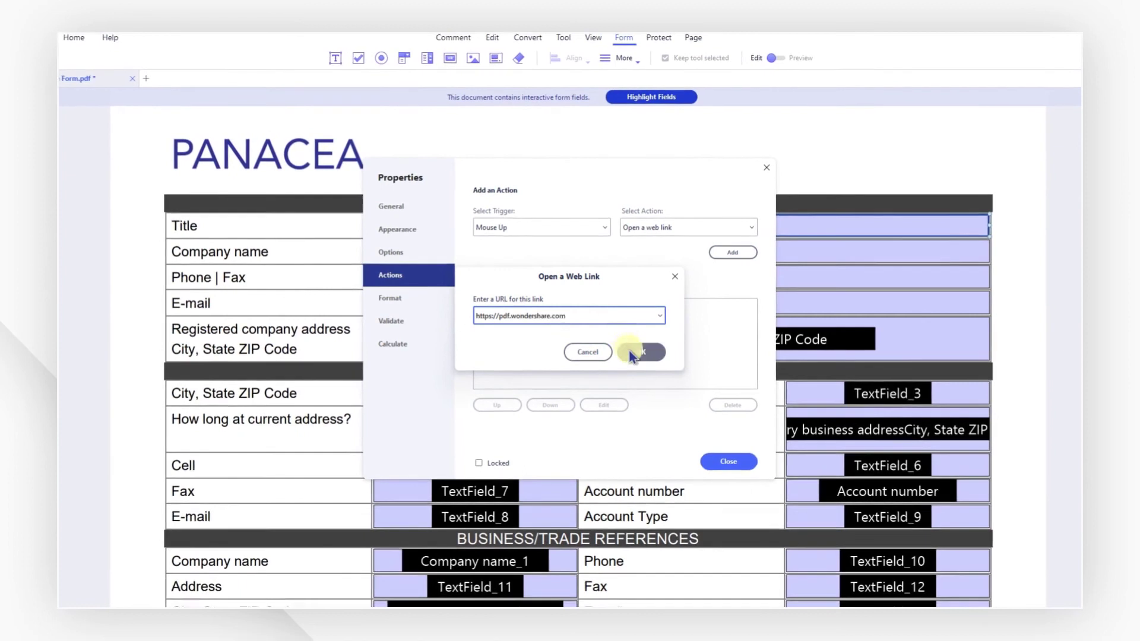
pyautogui.click(634, 353)
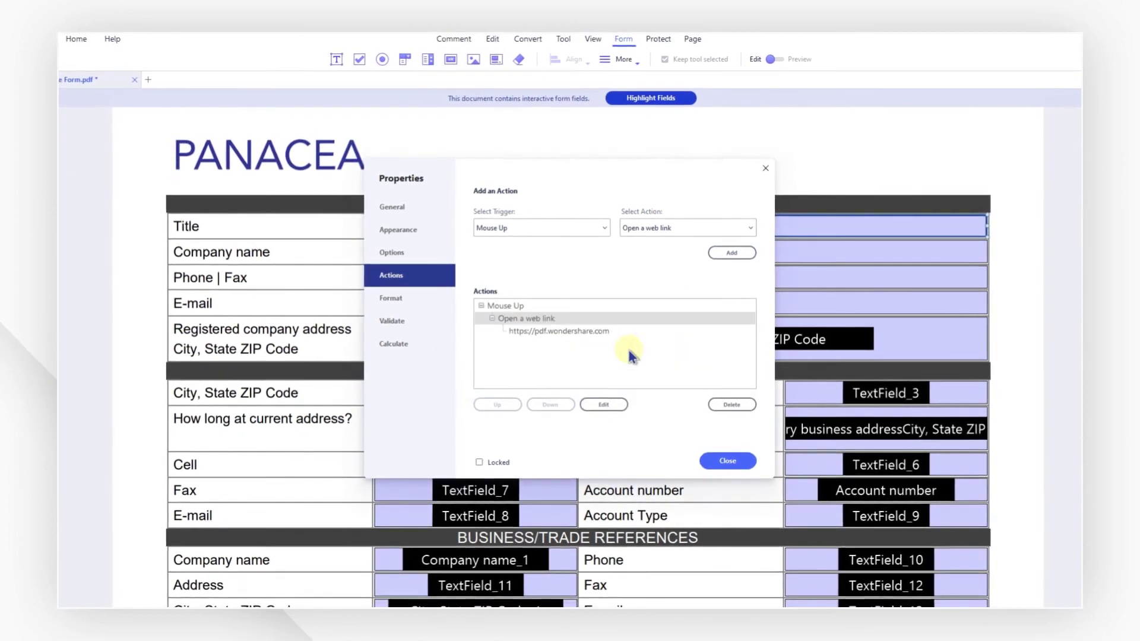
pyautogui.click(726, 460)
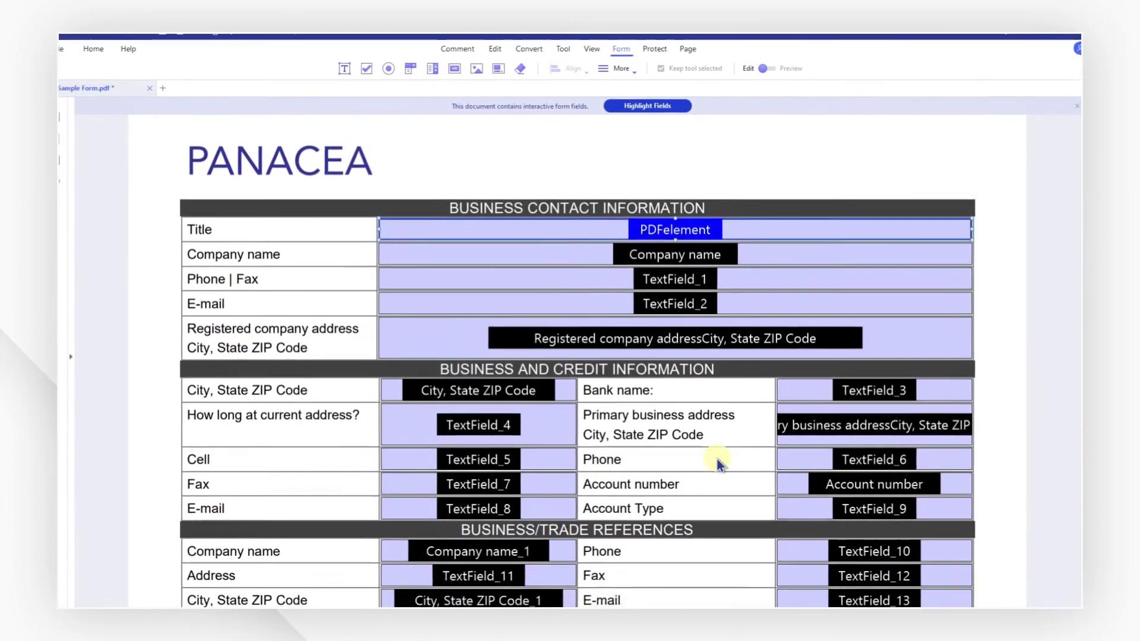
pyautogui.click(767, 68)
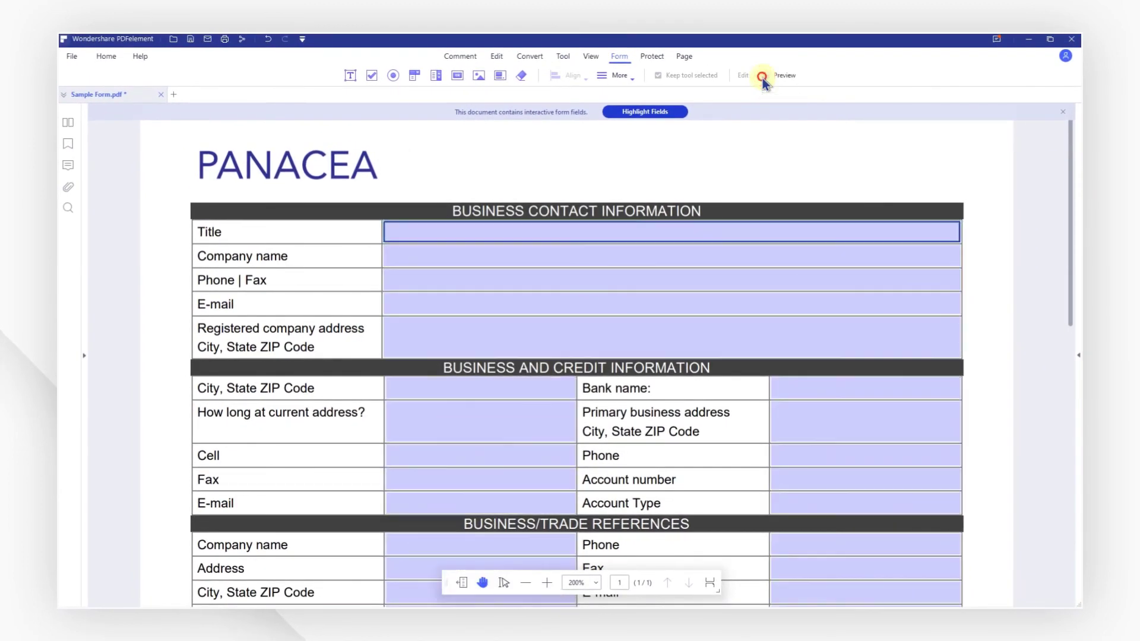
pyautogui.click(650, 239)
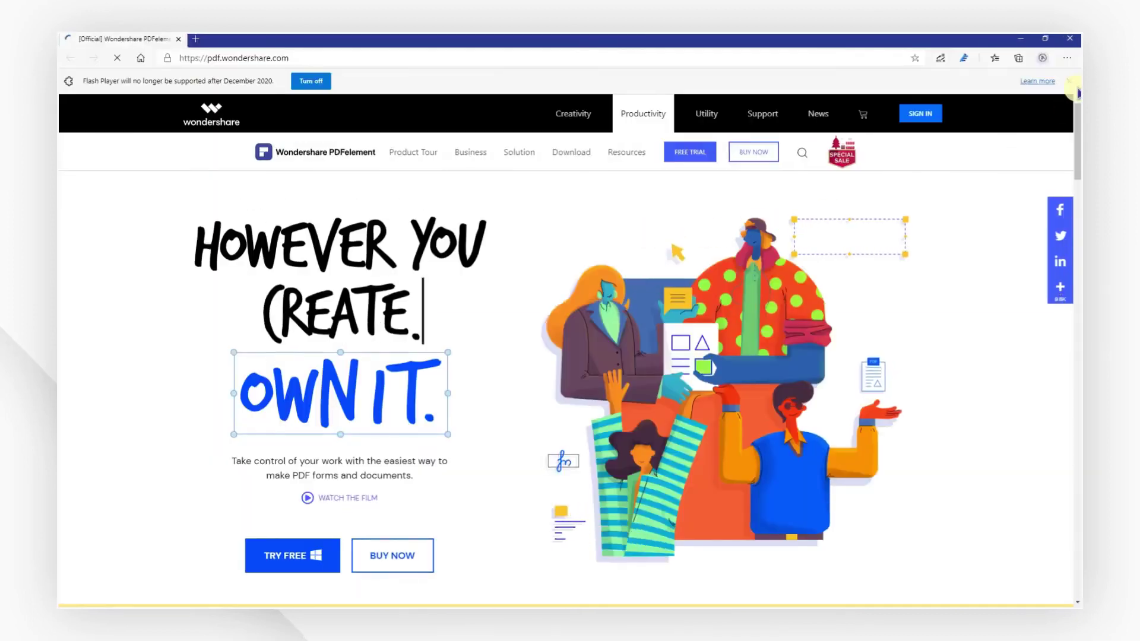
# Dismiss the Flash Player notification bar in Edge before returning to PDFelement.
pyautogui.click(1072, 81)
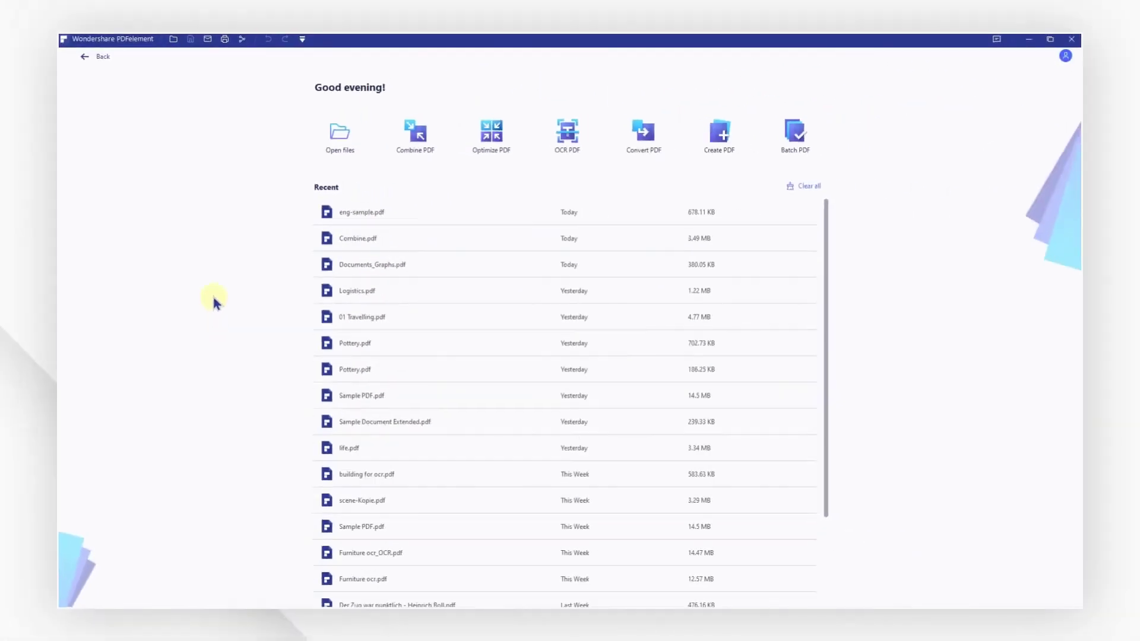
# Open eng-sample.pdf from Recent files and view its four pages as thumbnails.
pyautogui.click(378, 213)
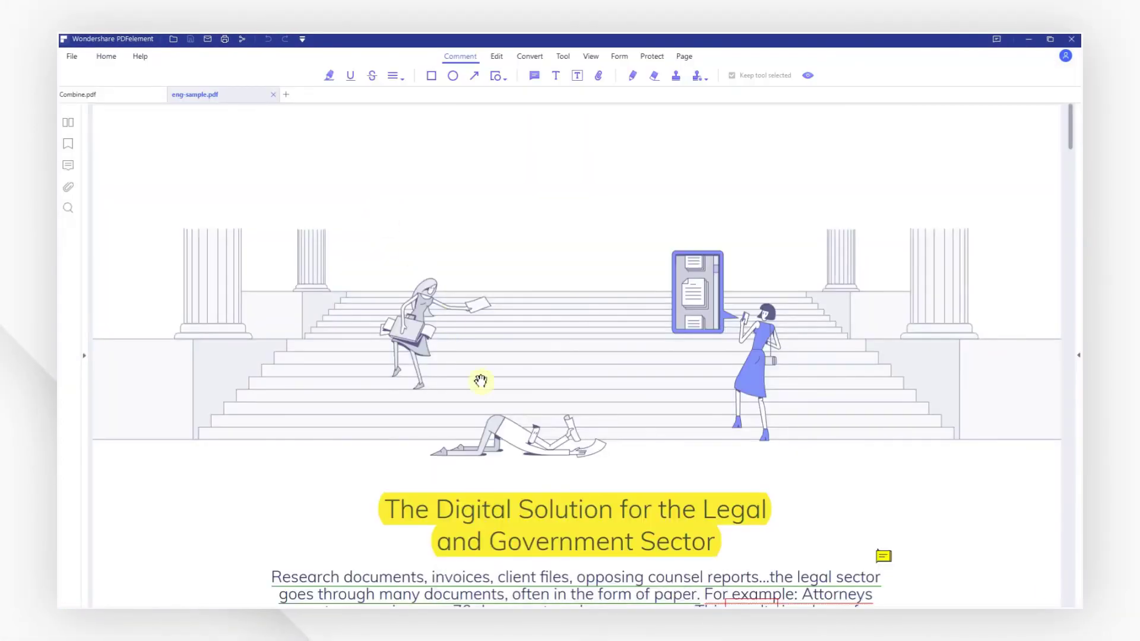
pyautogui.click(684, 56)
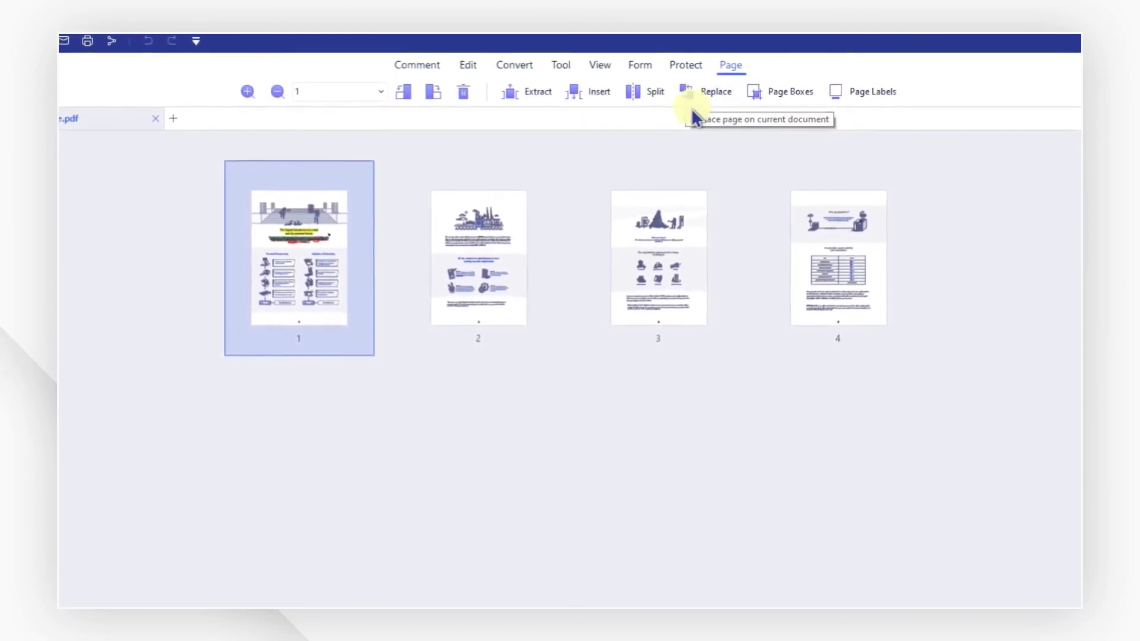
# Split eng-sample.pdf every 2 pages into the Split folder.
pyautogui.click(633, 93)
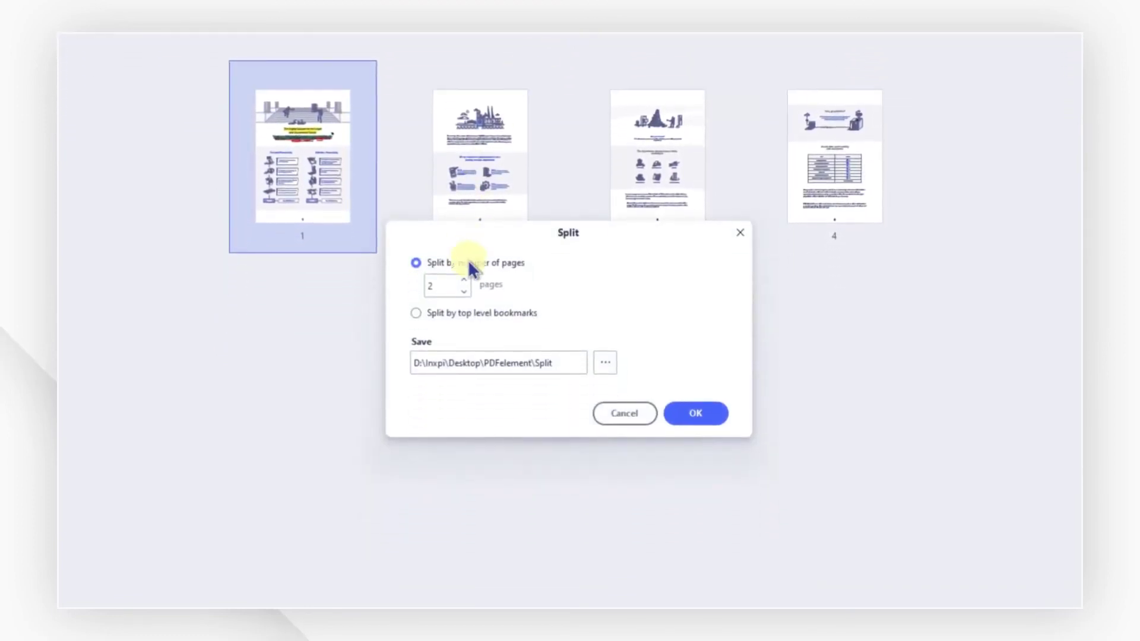
pyautogui.click(485, 318)
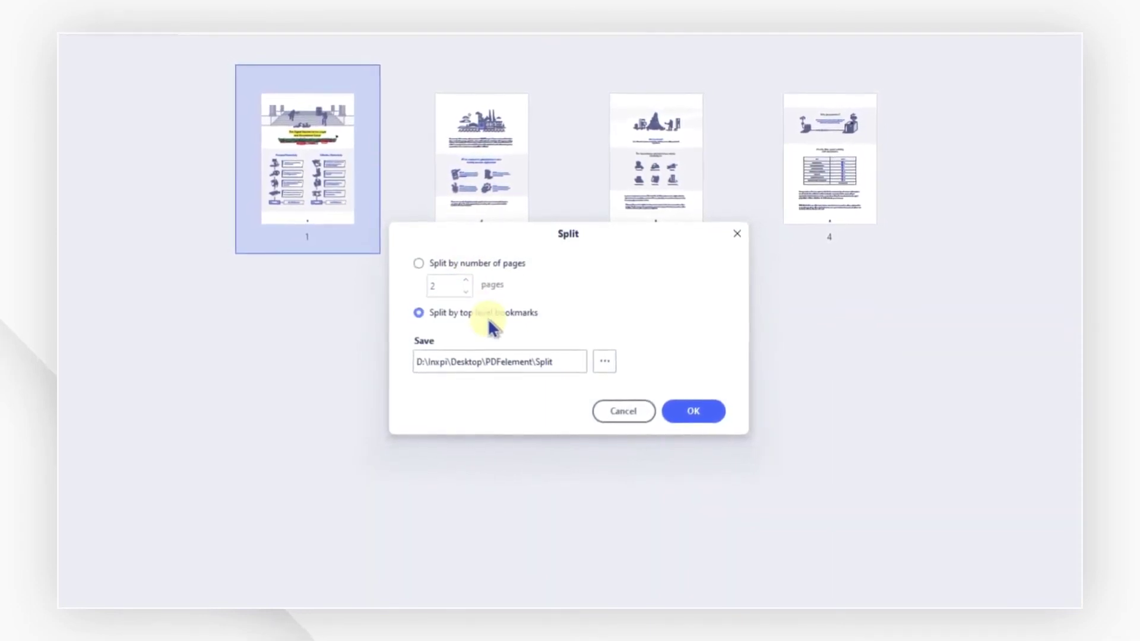
pyautogui.click(457, 266)
pyautogui.moveTo(452, 288); pyautogui.dragTo(421, 287)
pyautogui.write('2')
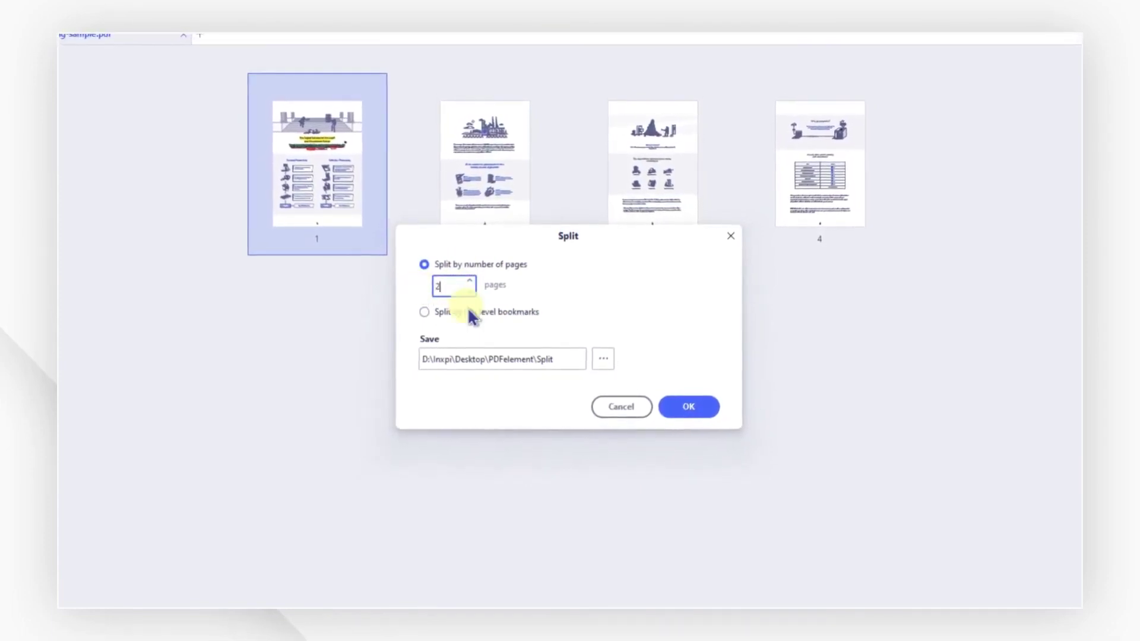
pyautogui.click(598, 361)
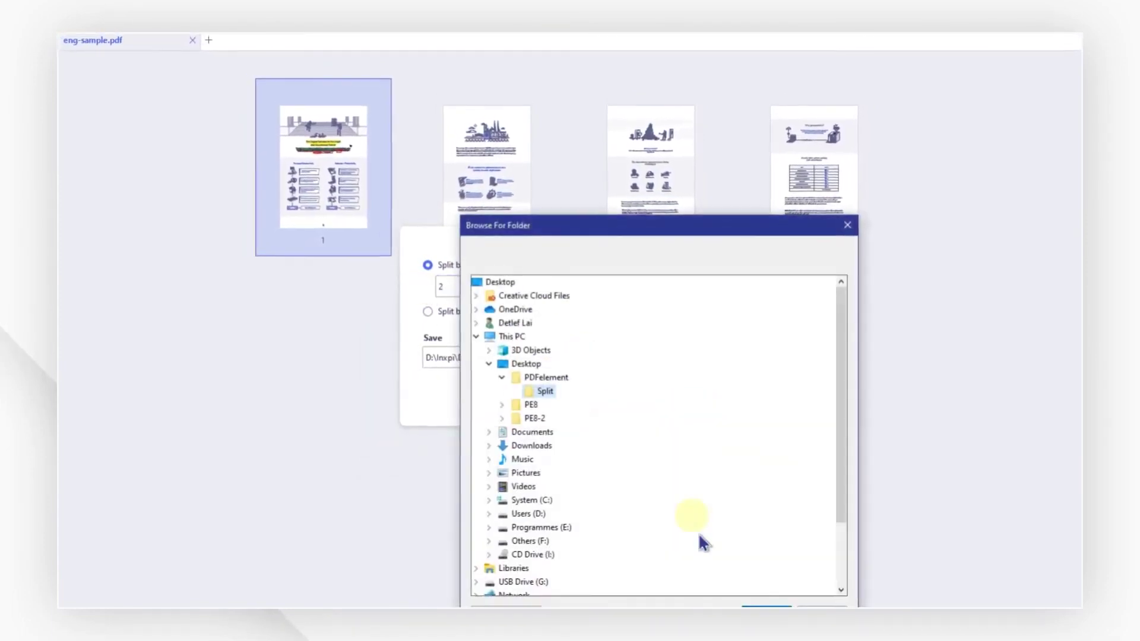
pyautogui.click(742, 600)
pyautogui.click(702, 404)
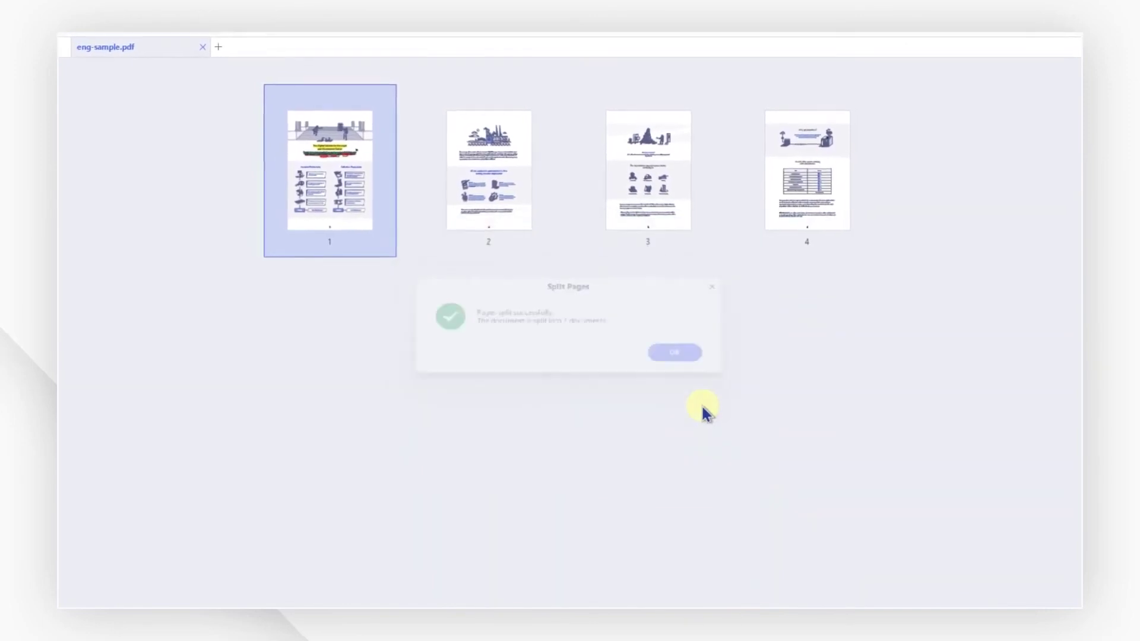
pyautogui.click(683, 355)
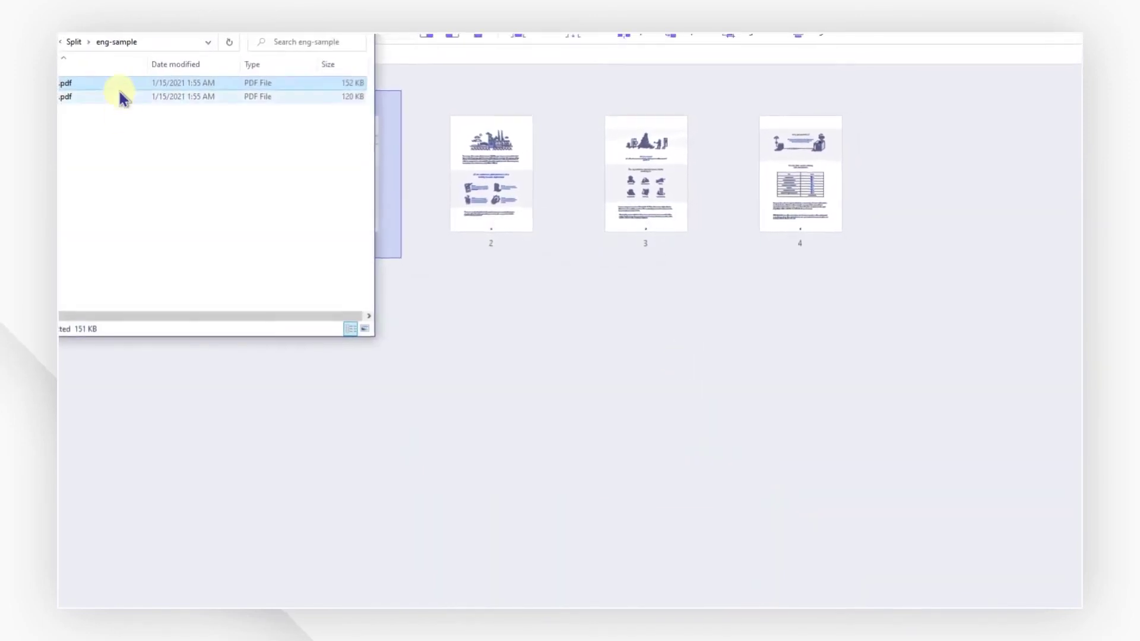
# Check eng-sample_part1.pdf, close it, and switch to the Project Proposal document.
pyautogui.doubleClick(123, 88)
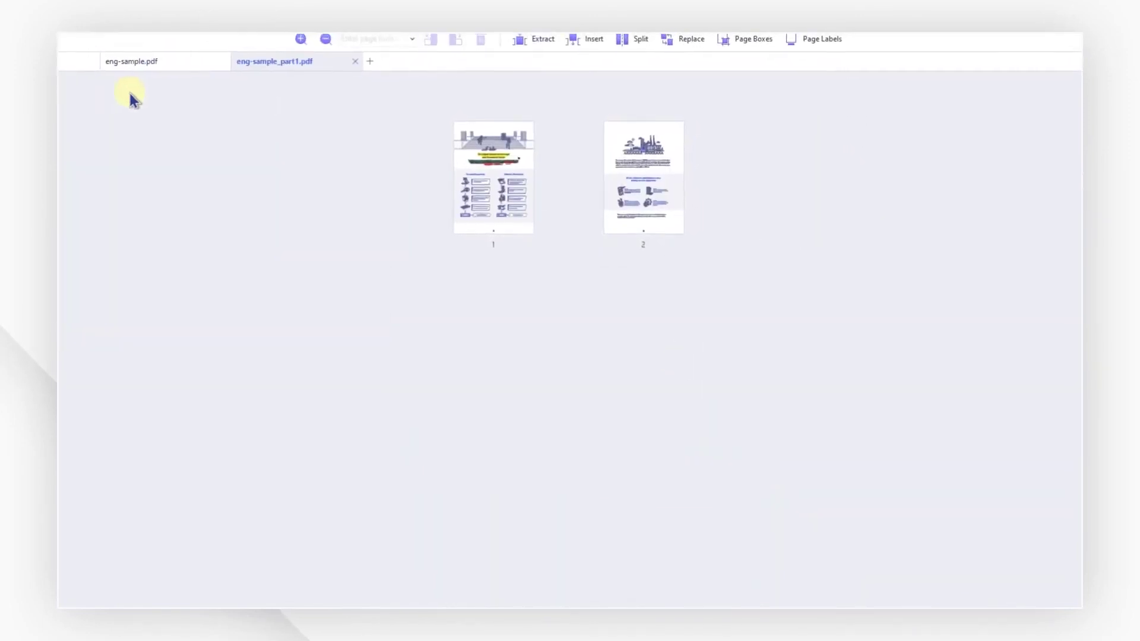
pyautogui.click(355, 61)
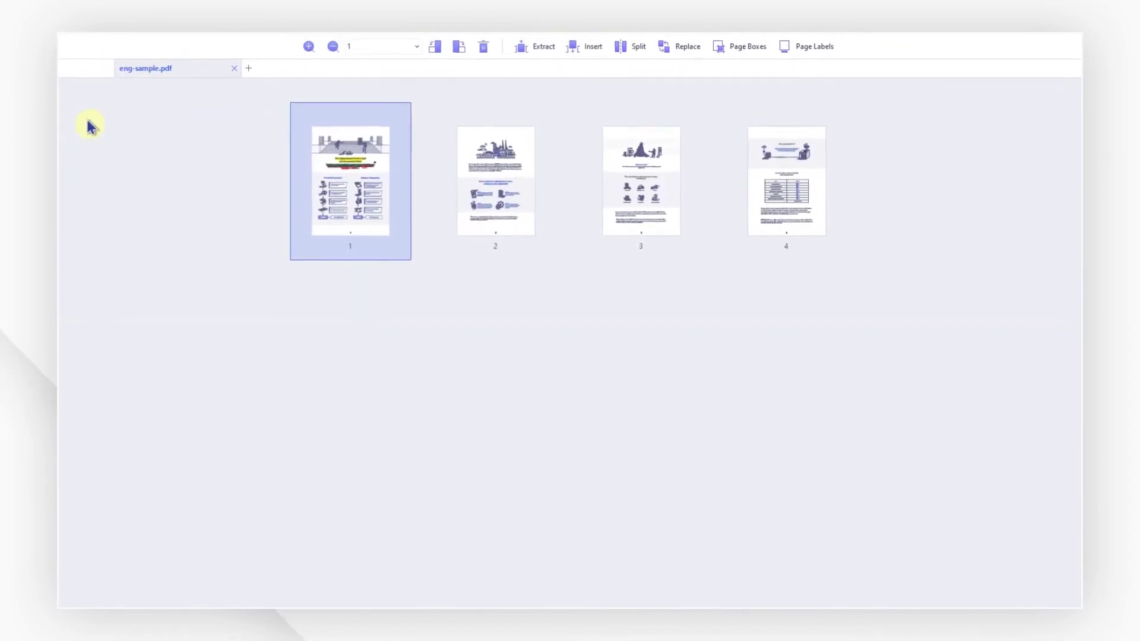
pyautogui.click(83, 68)
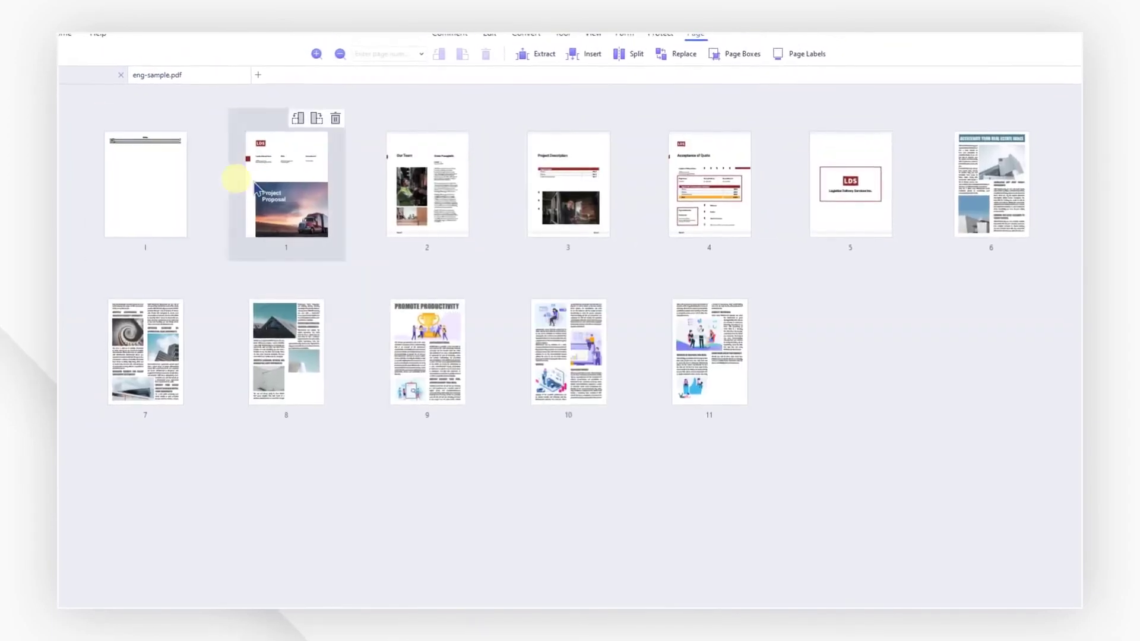
# Split the Project Proposal document by top-level bookmarks into Desktop\PDFelement\Split.
pyautogui.click(631, 55)
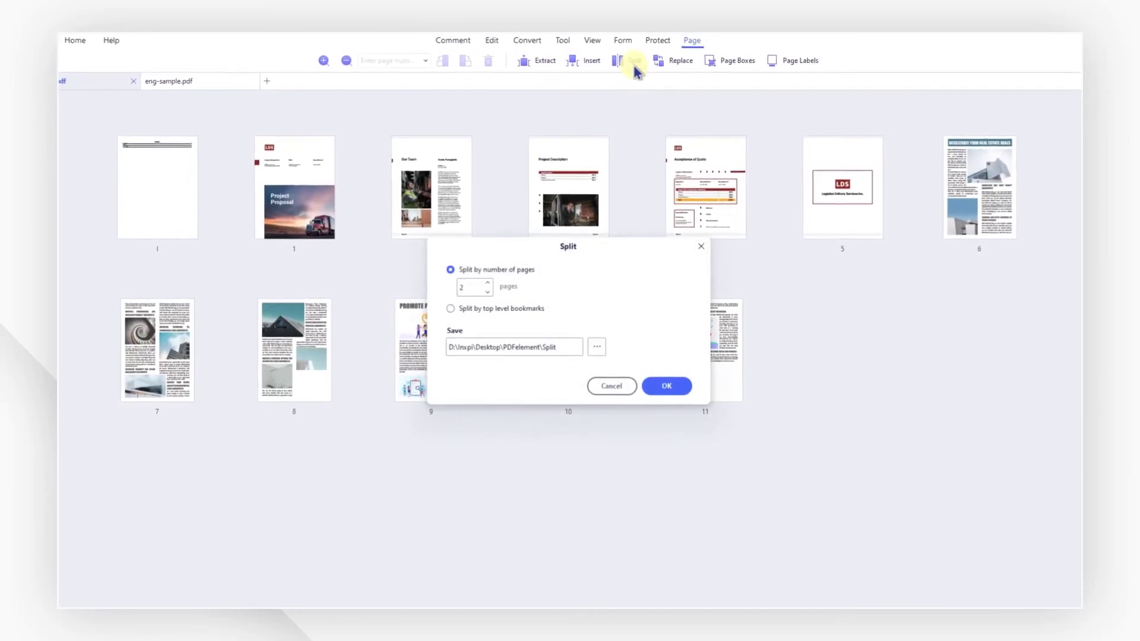
pyautogui.click(468, 310)
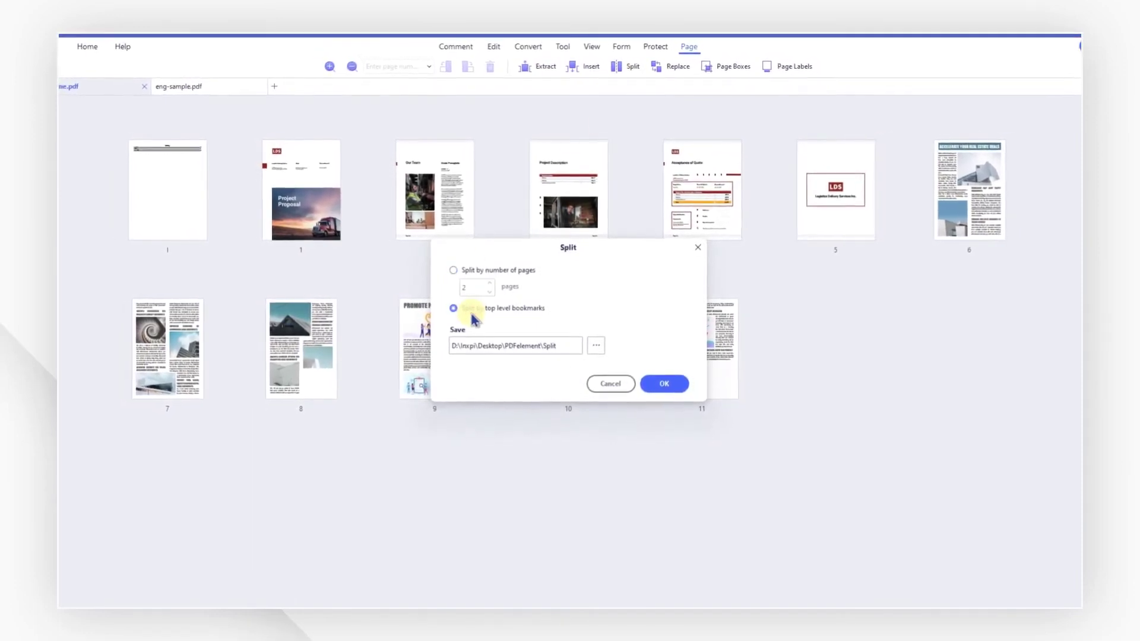
pyautogui.click(596, 345)
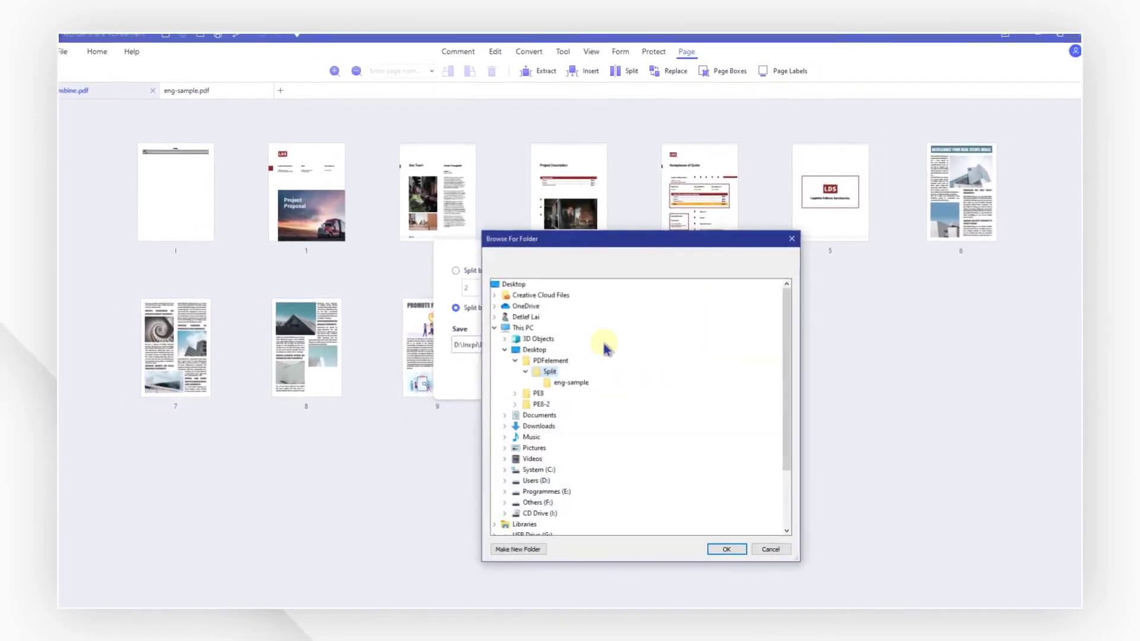
pyautogui.click(726, 550)
pyautogui.click(676, 383)
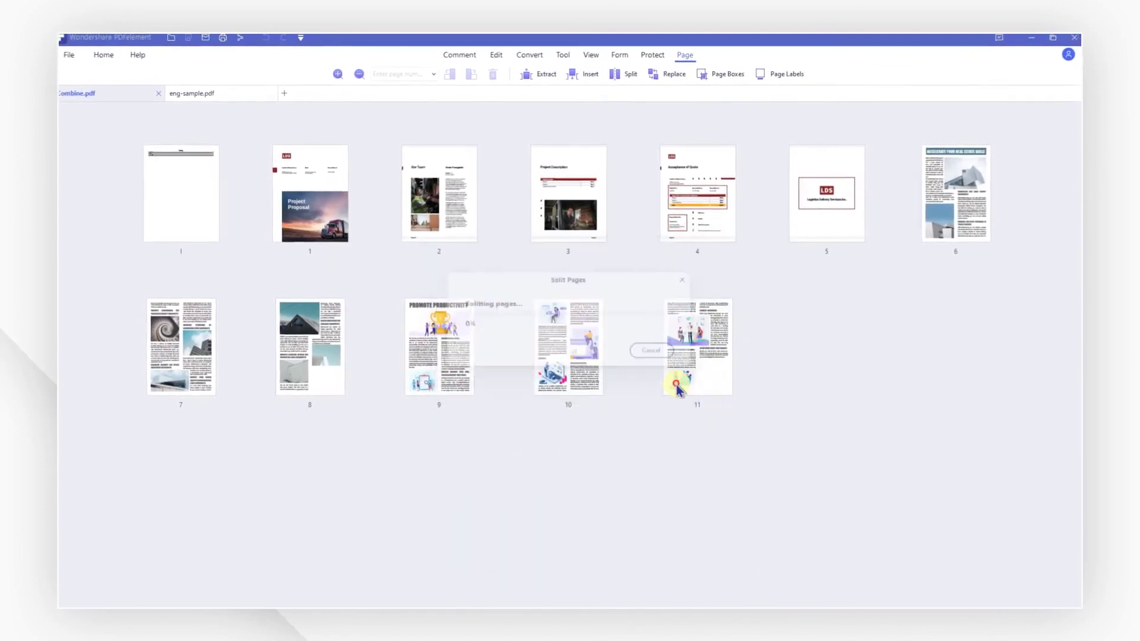
pyautogui.click(662, 346)
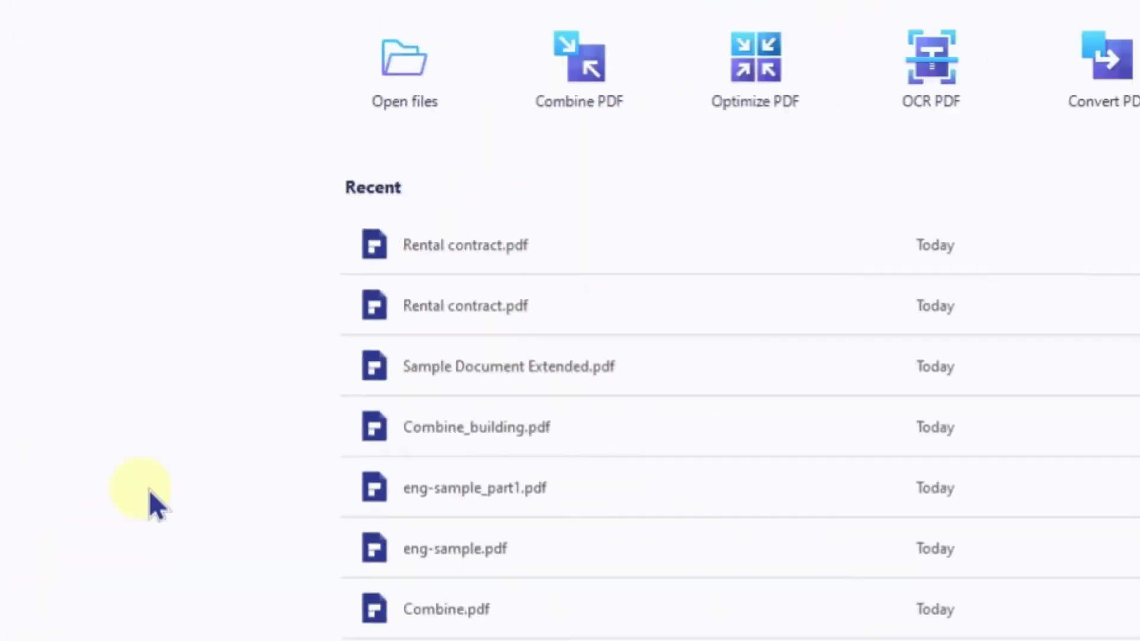
# Open Rental contract.pdf, hide field highlighting, and create a custom stamp from Desktop signature.png.
pyautogui.click(683, 423)
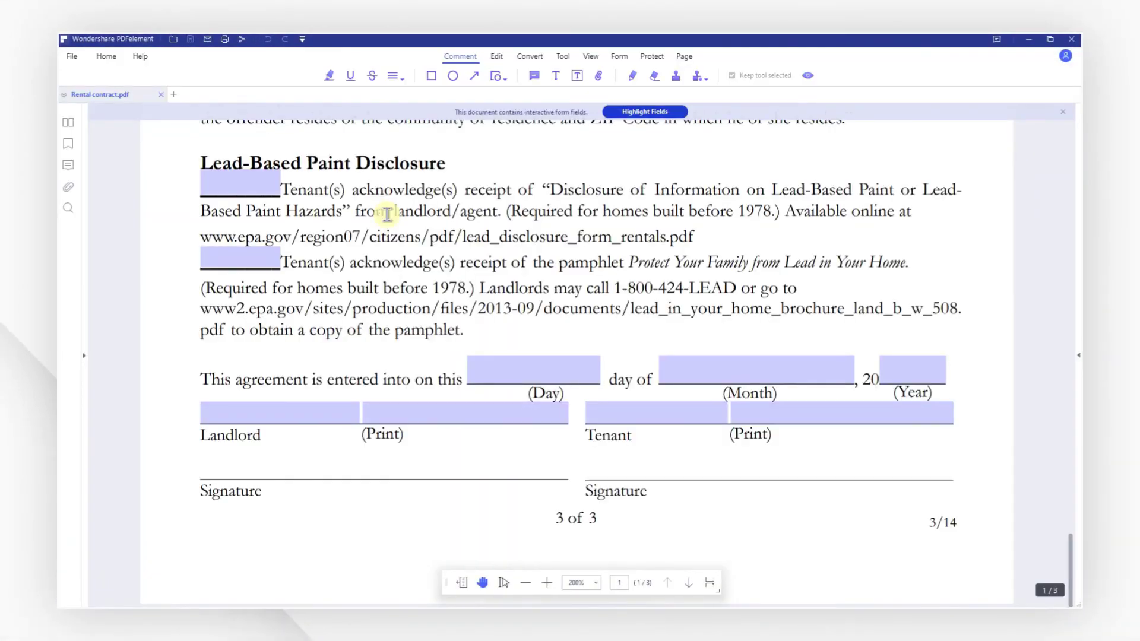
pyautogui.click(618, 116)
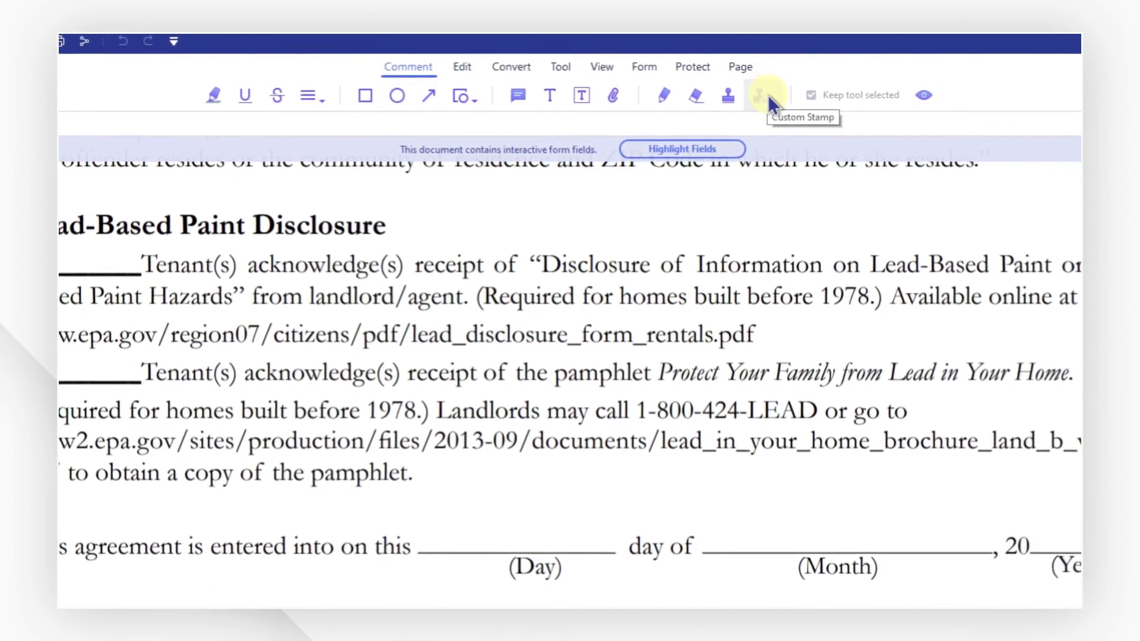
pyautogui.click(767, 95)
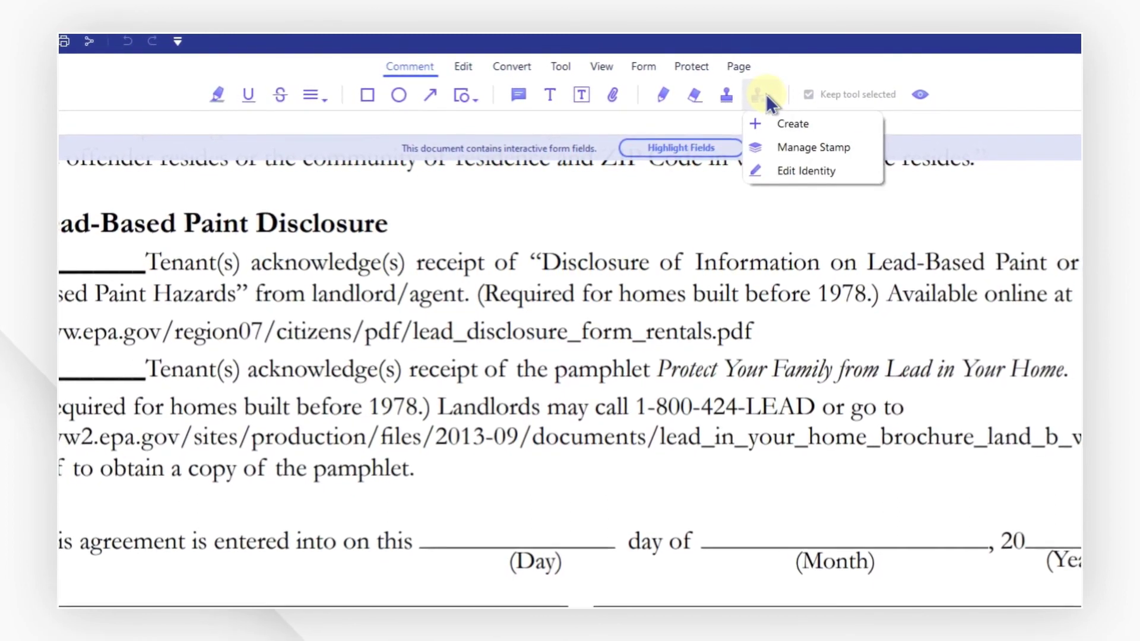
pyautogui.click(790, 123)
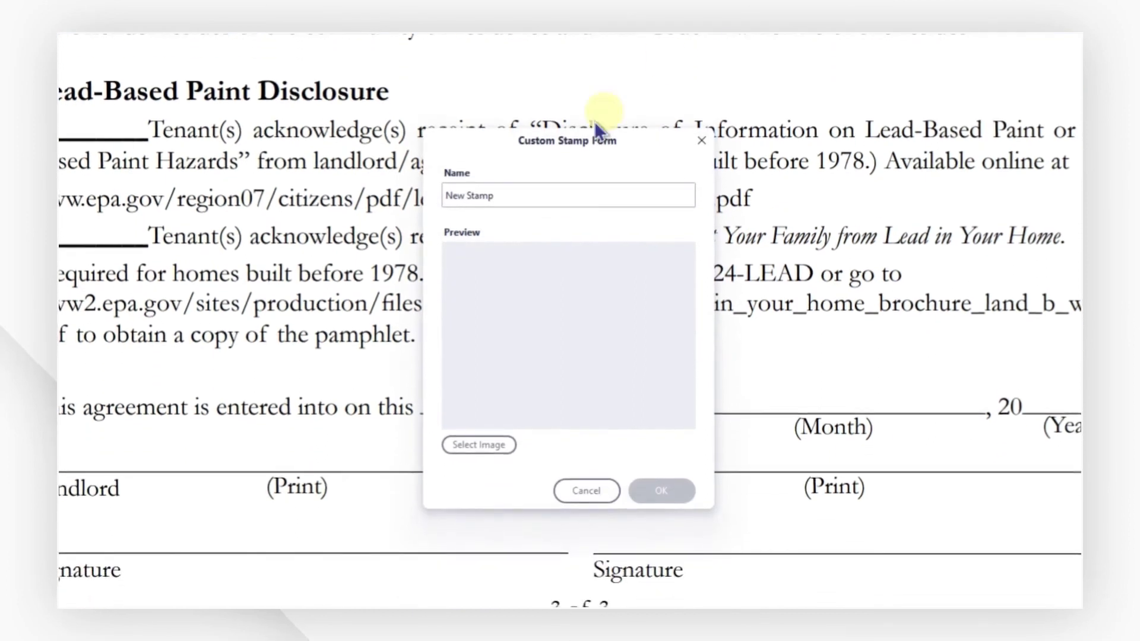
pyautogui.click(471, 445)
pyautogui.click(486, 287)
pyautogui.click(820, 283)
pyautogui.click(1024, 496)
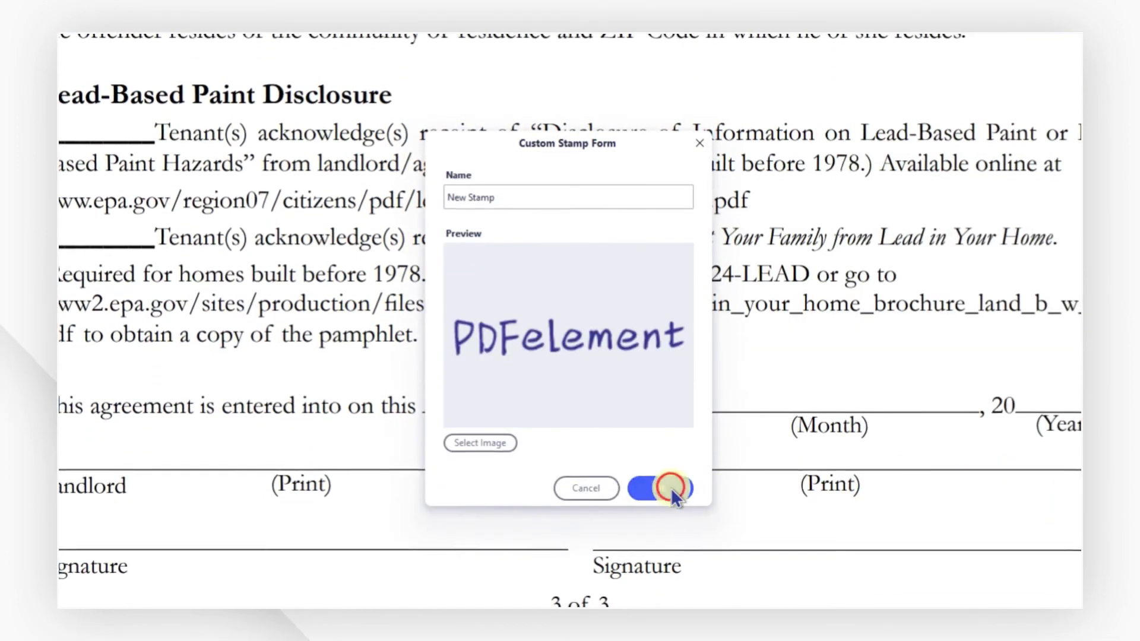
pyautogui.click(665, 487)
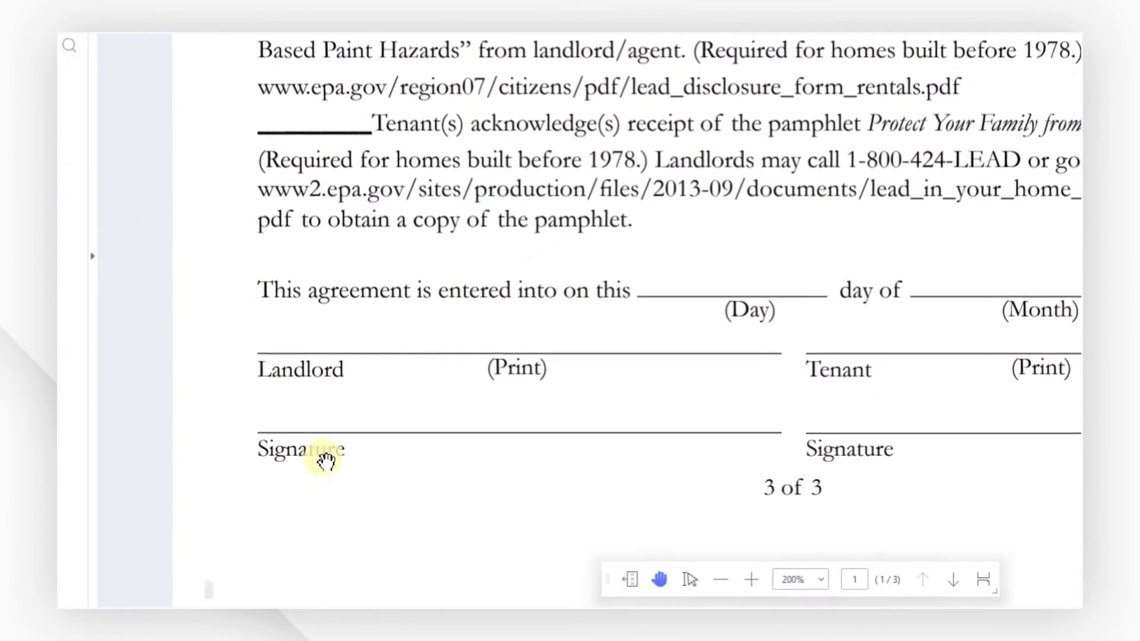
# Place the custom PDFelement stamp on the Landlord signature line and shrink it to fit.
pyautogui.click(728, 90)
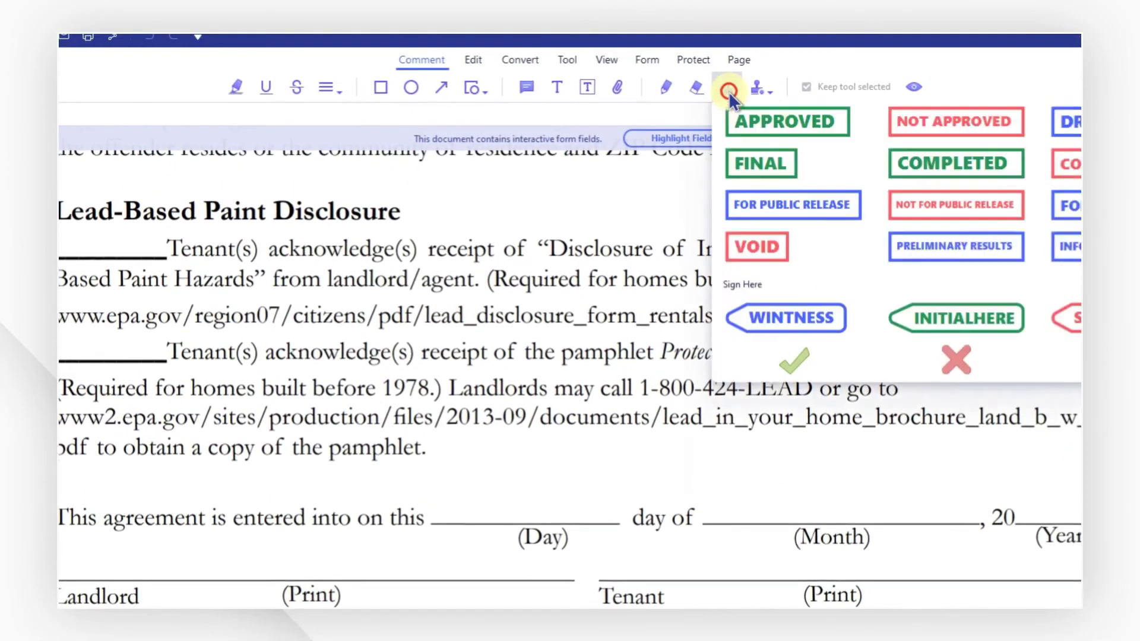
pyautogui.click(772, 148)
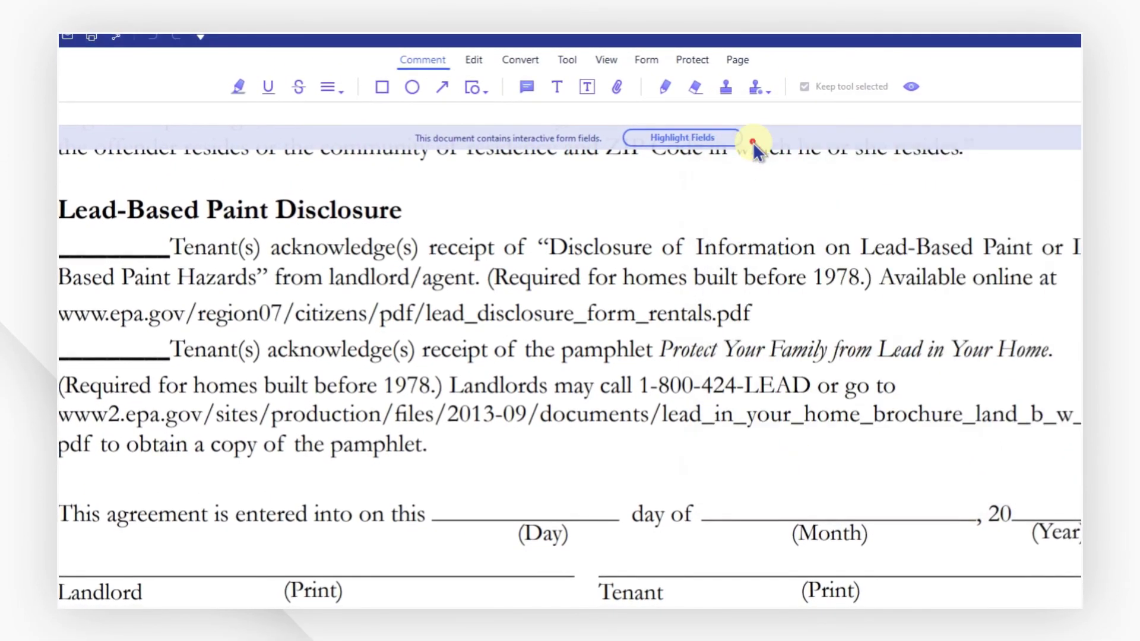
pyautogui.click(305, 532)
pyautogui.moveTo(462, 570)
pyautogui.mouseDown()
pyautogui.moveTo(341, 525)
pyautogui.moveTo(457, 573)
pyautogui.mouseUp()
pyautogui.moveTo(566, 447)
pyautogui.mouseDown()
pyautogui.moveTo(511, 424)
pyautogui.moveTo(422, 425)
pyautogui.mouseUp()
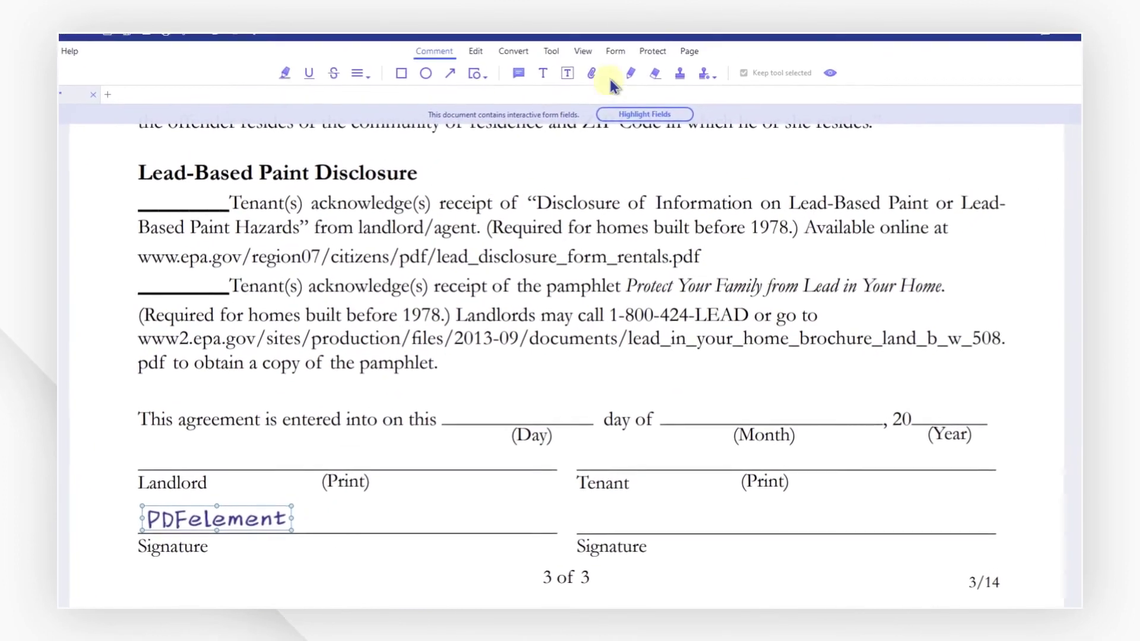
pyautogui.click(646, 52)
# Mark a signature box on the Tenant line and start a new ID named PDFelement with an e-mail.
pyautogui.click(588, 74)
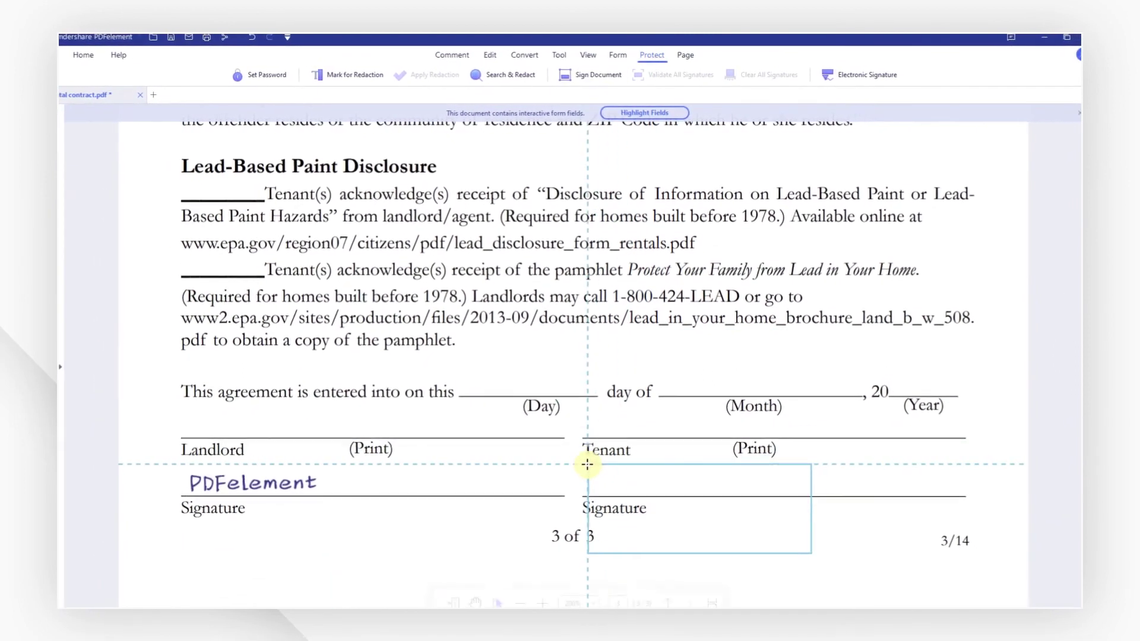
pyautogui.moveTo(585, 462)
pyautogui.mouseDown()
pyautogui.moveTo(692, 458)
pyautogui.moveTo(965, 486)
pyautogui.mouseUp()
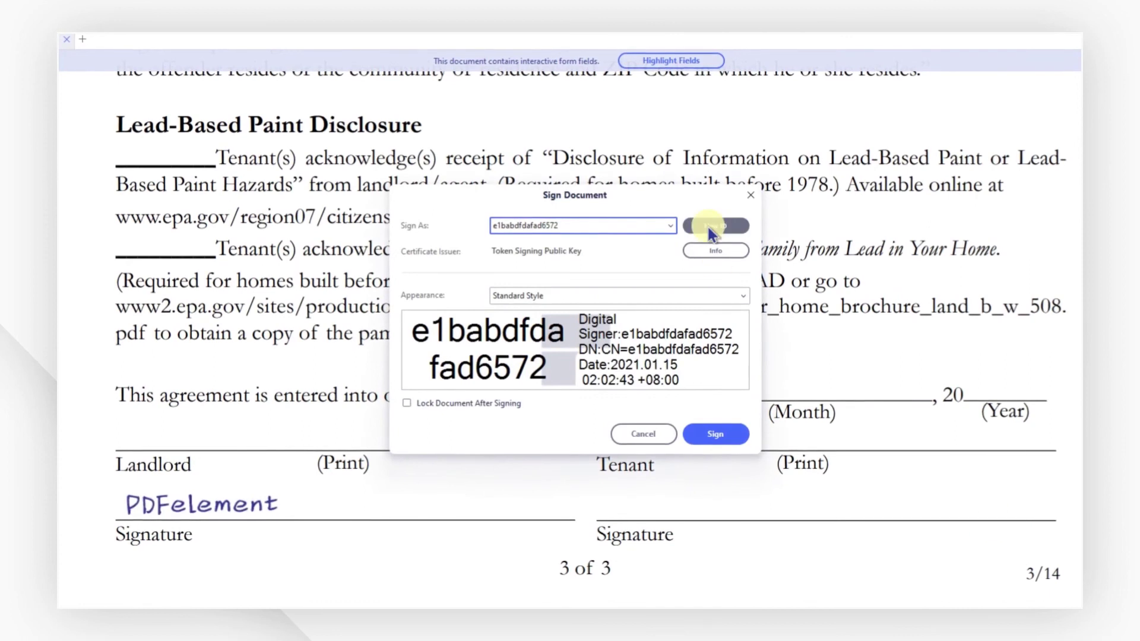
pyautogui.click(710, 231)
pyautogui.click(452, 340)
pyautogui.click(728, 448)
pyautogui.click(728, 448)
pyautogui.click(604, 252)
pyautogui.write('PDFelement')
pyautogui.click(665, 326)
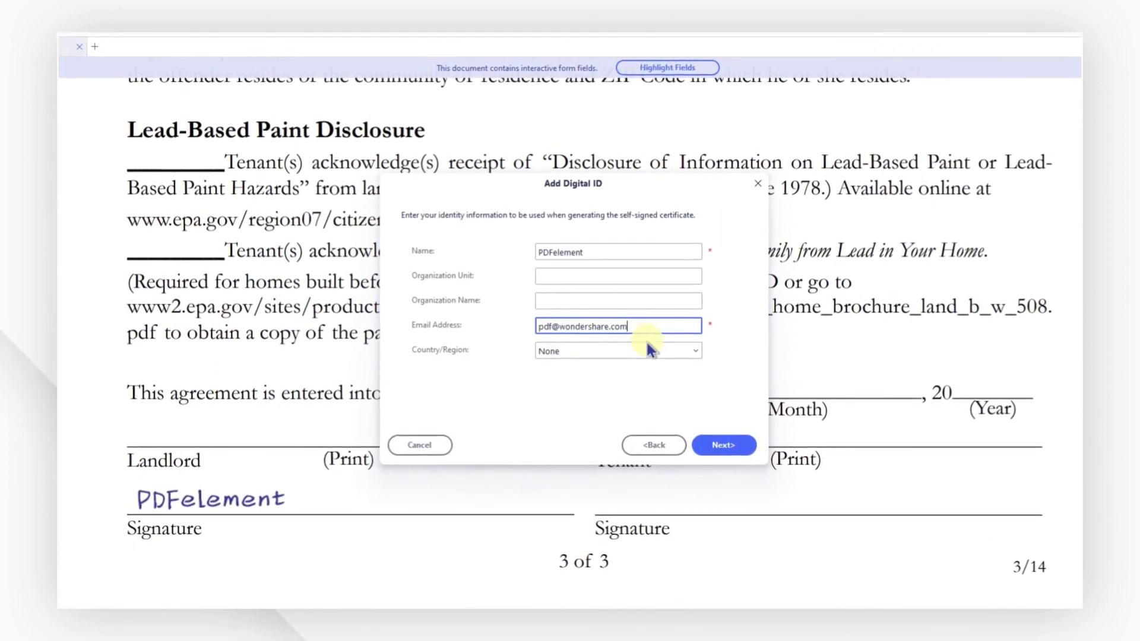
pyautogui.click(705, 447)
# Set a password for the new digital ID and save its .pfx file to the Desktop.
pyautogui.click(493, 342)
pyautogui.write('******')
pyautogui.click(483, 383)
pyautogui.write('******')
pyautogui.click(714, 302)
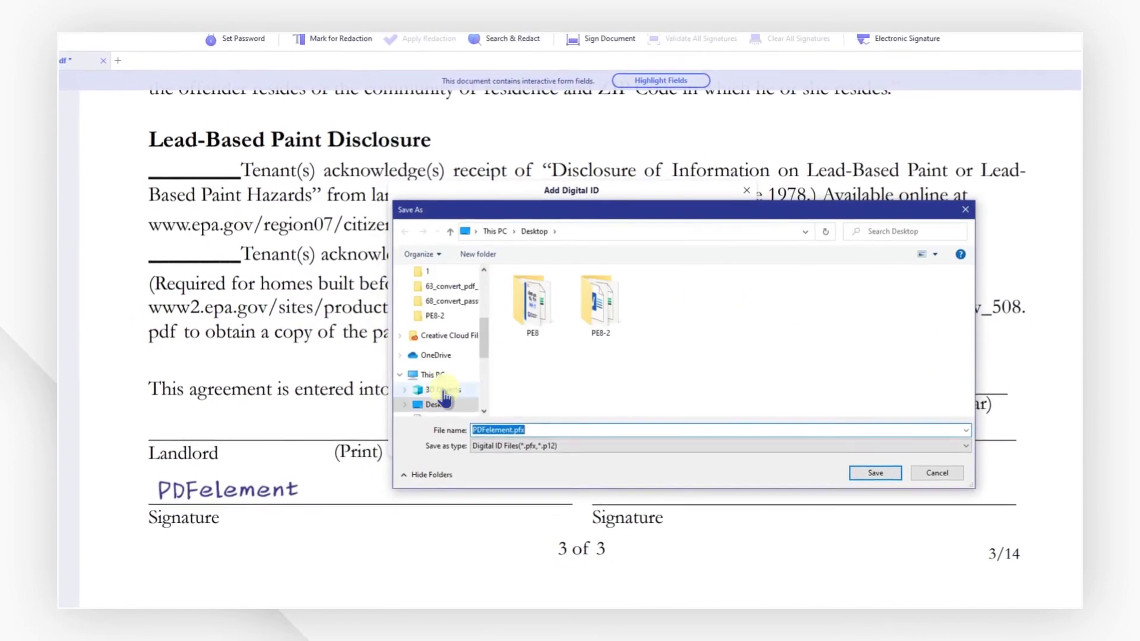
pyautogui.click(883, 479)
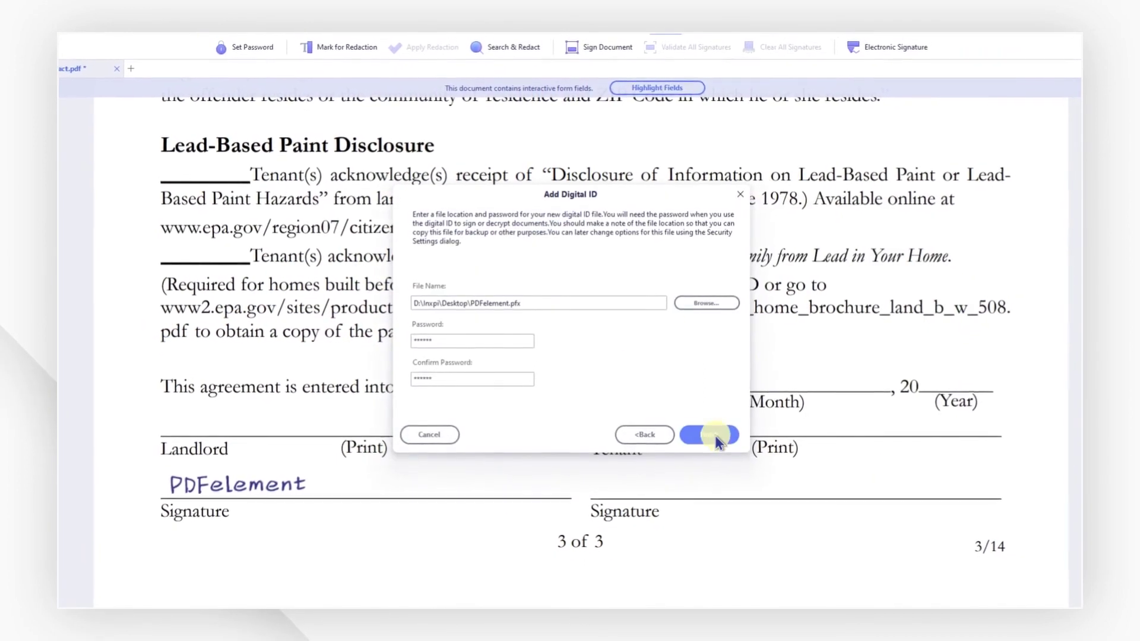
pyautogui.click(712, 437)
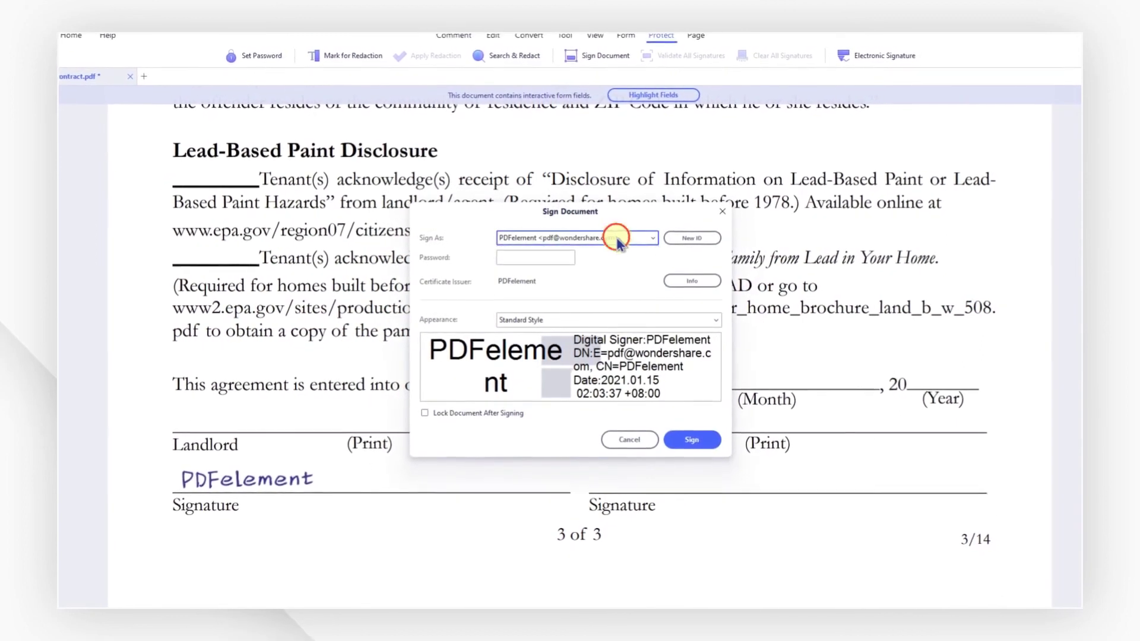
# Sign the Tenant line with the new PDFelement identity using its password.
pyautogui.click(624, 236)
pyautogui.click(611, 283)
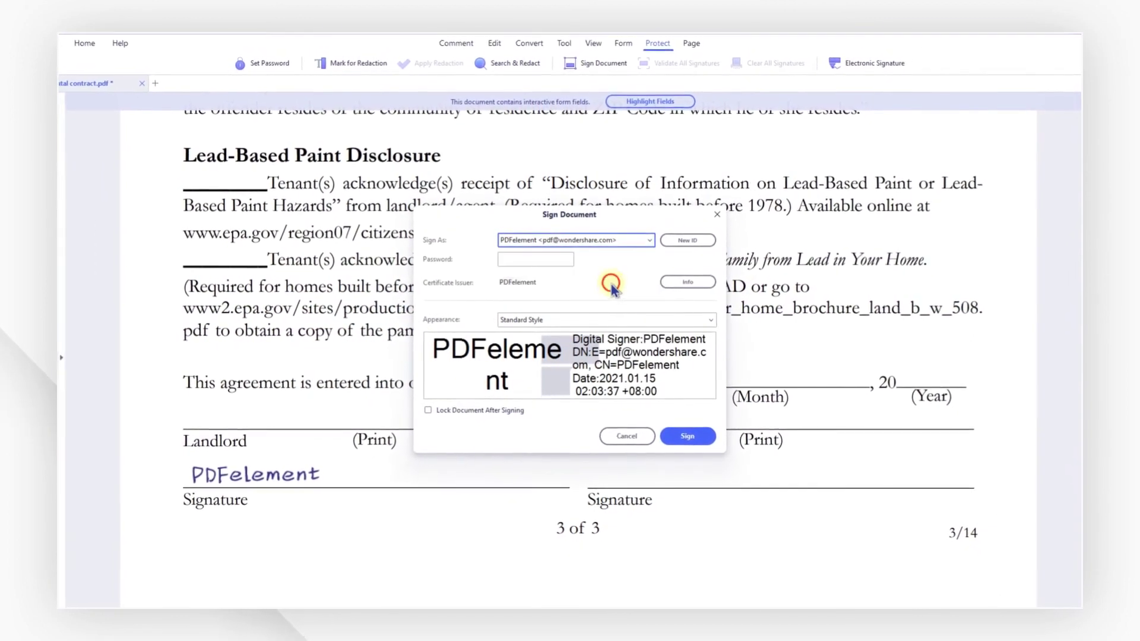
pyautogui.click(553, 261)
pyautogui.write('******')
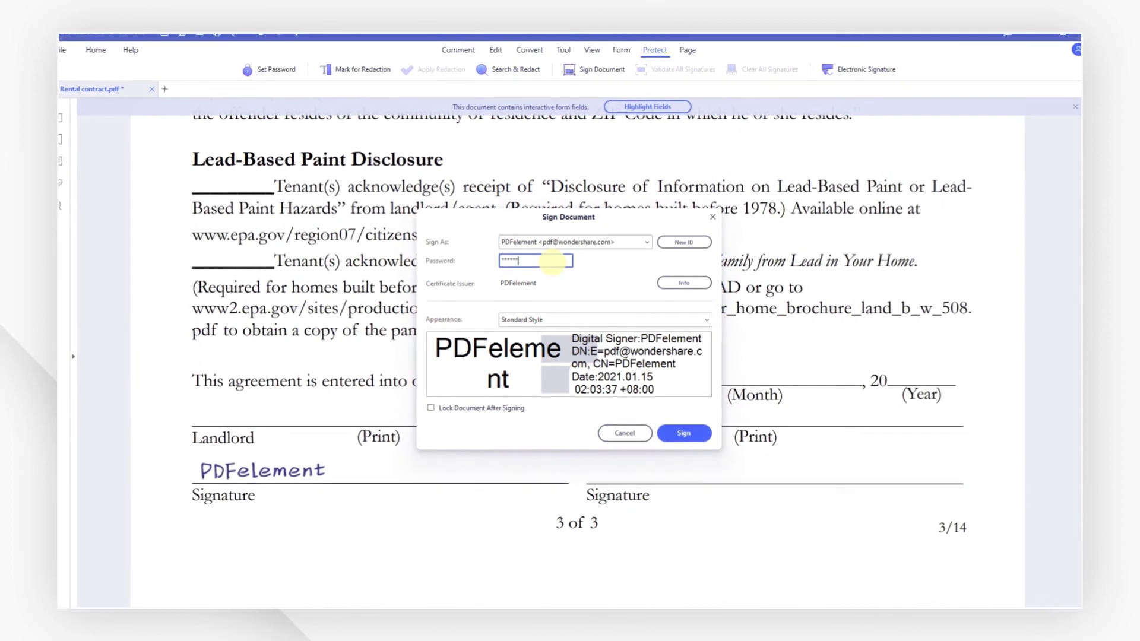
pyautogui.click(683, 432)
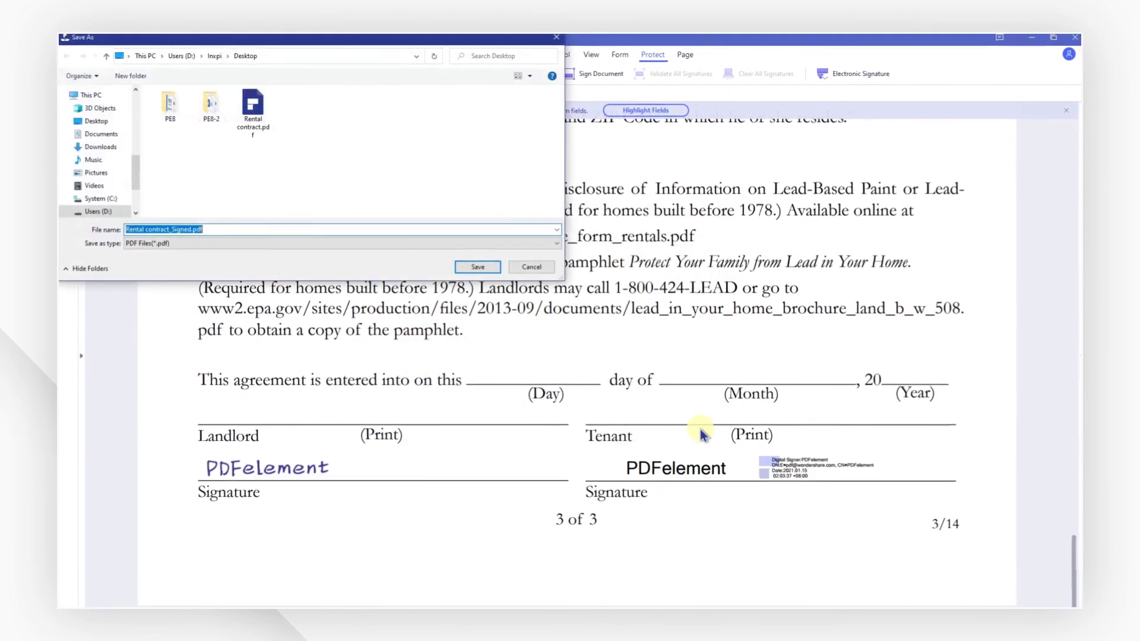